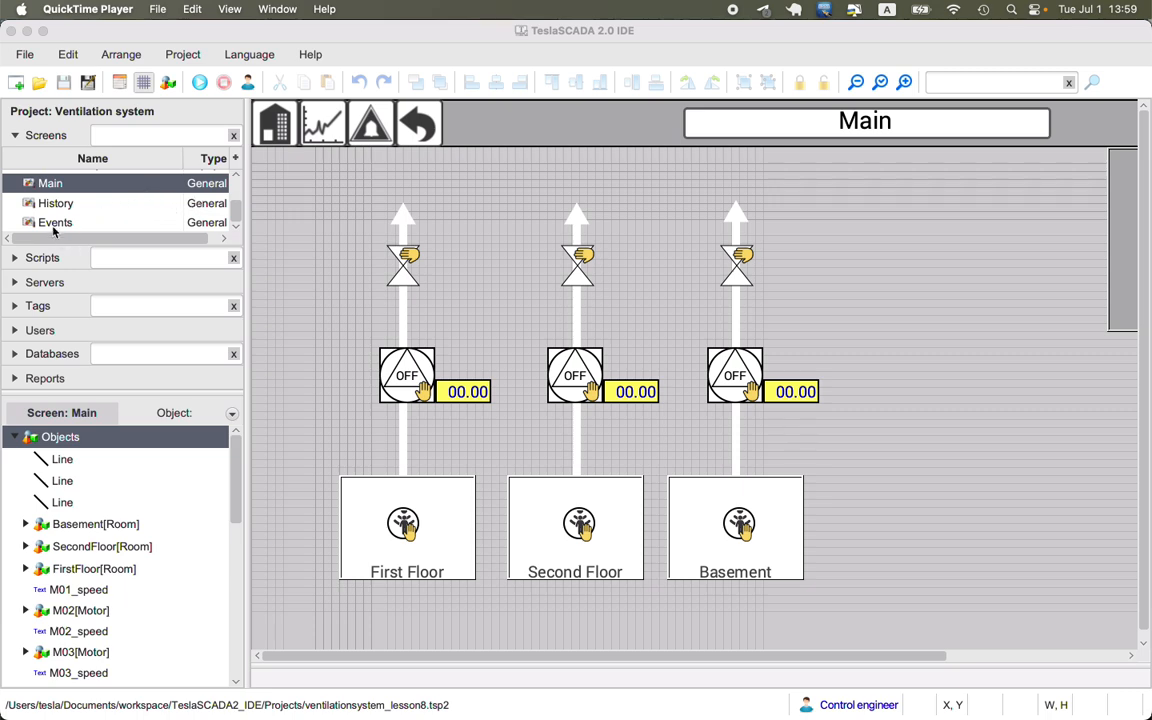
- Open the MotorProperties popup screen and select its Speed value field
scroll(108, 190, up, 3)
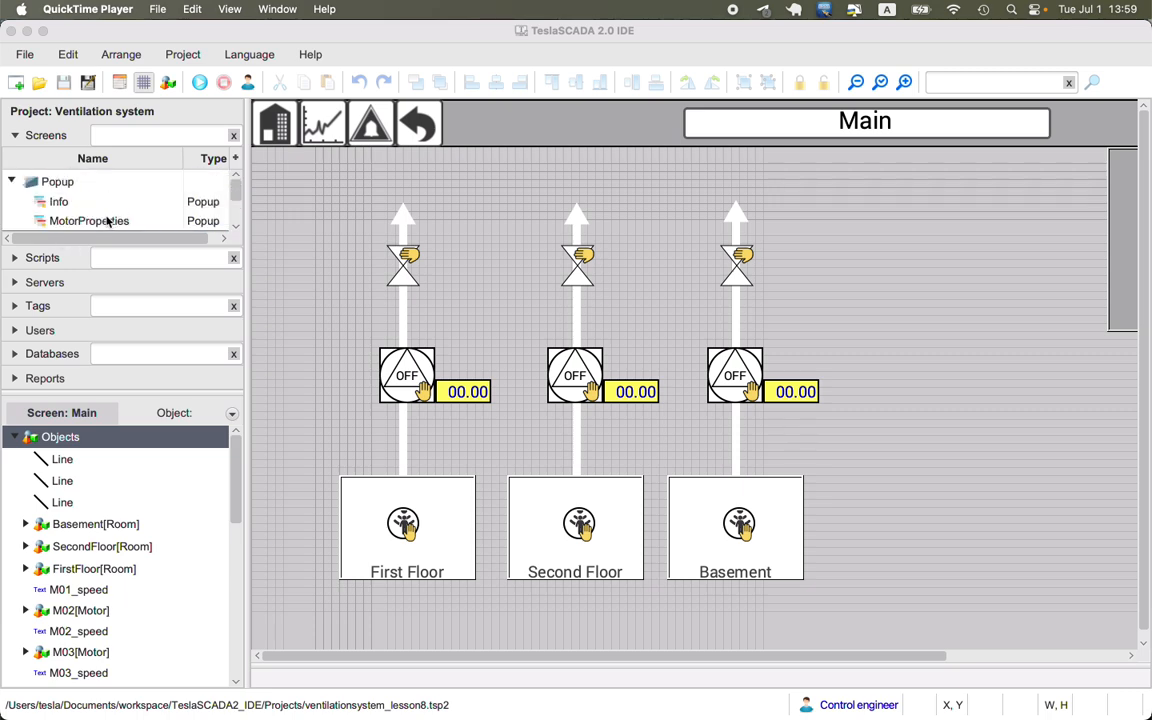
double_click(108, 221)
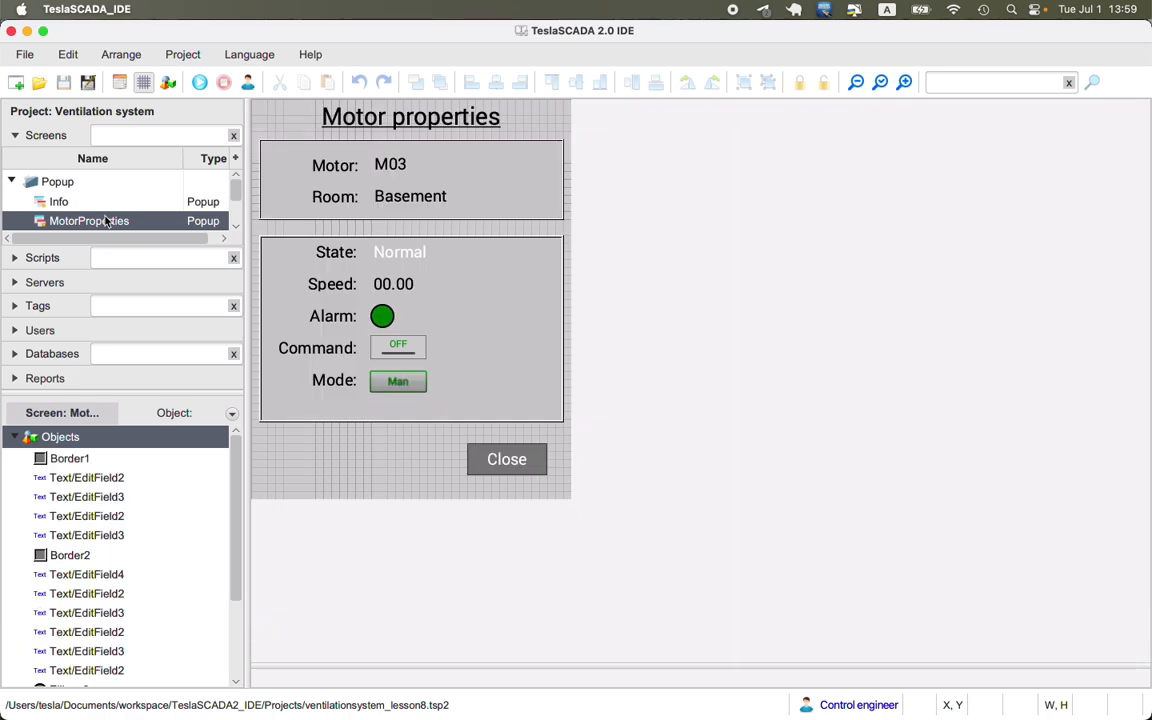
click(400, 168)
click(394, 288)
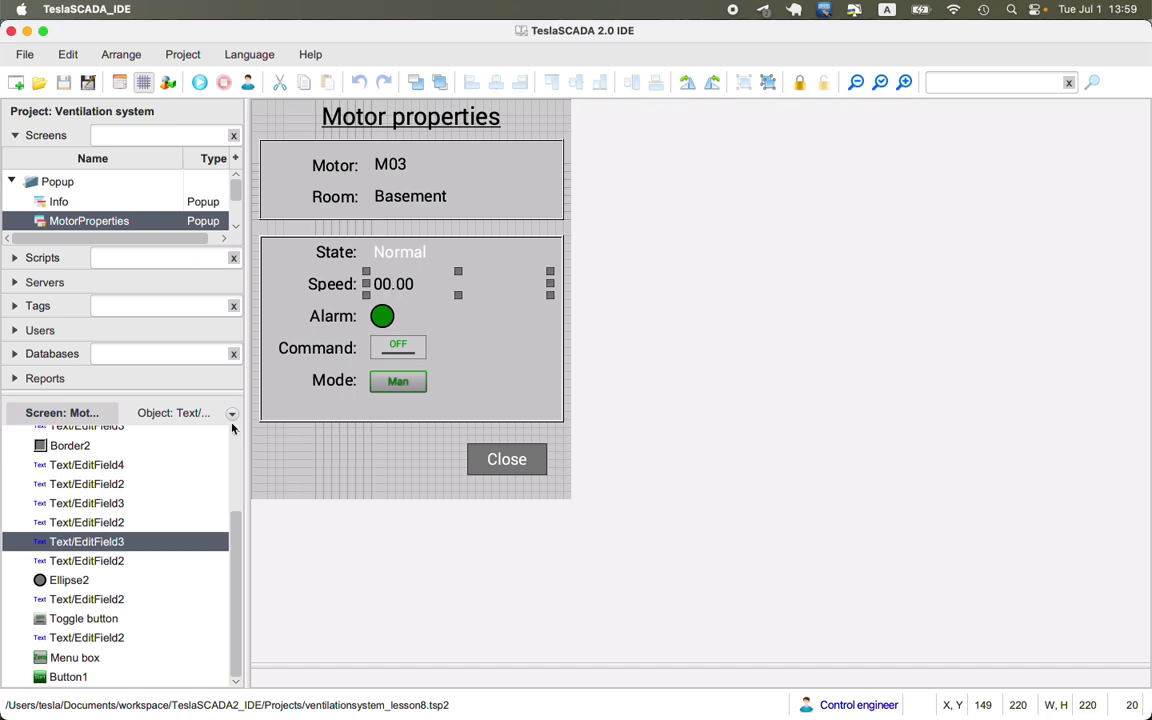
- Show the MotorPopupTags group in the project's tags and widen the tag name column
click(14, 305)
click(11, 260)
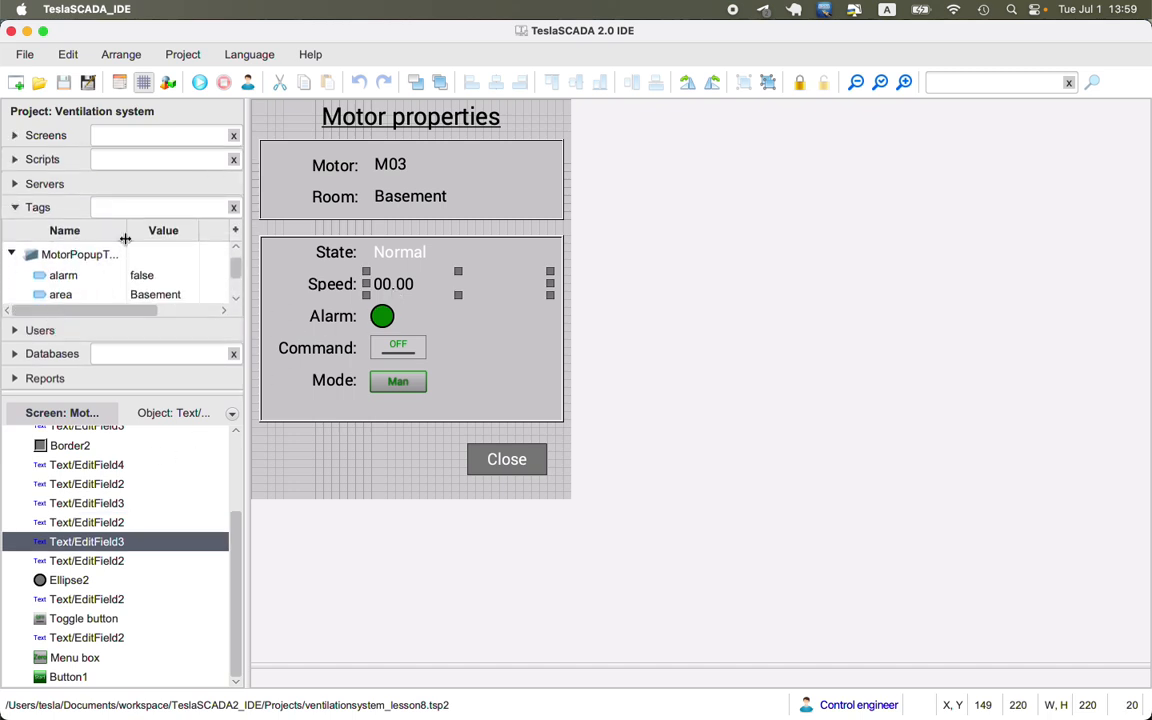
drag(126, 231, 152, 237)
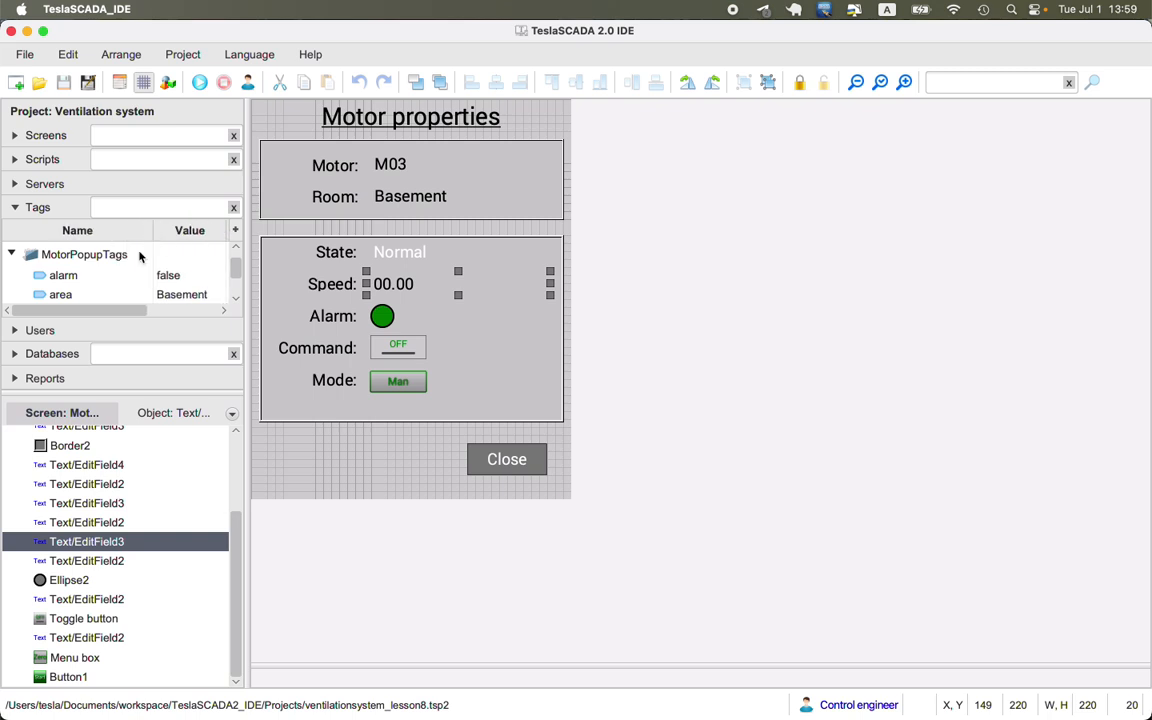
right_click(387, 289)
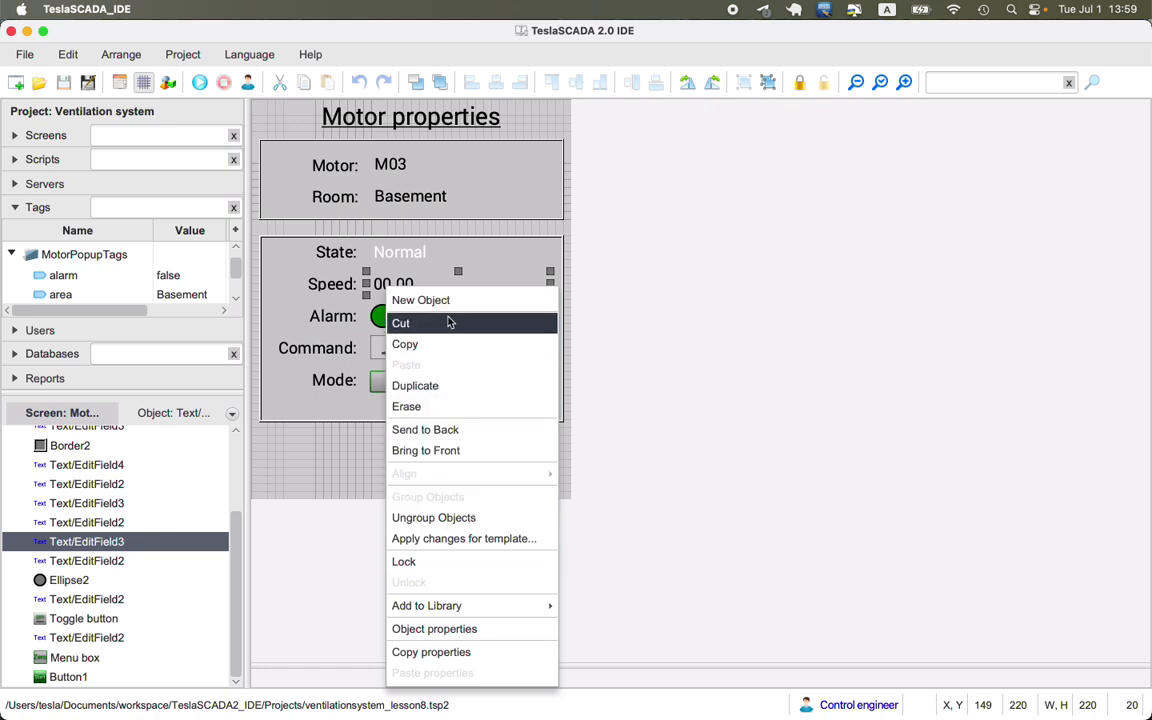
click(450, 300)
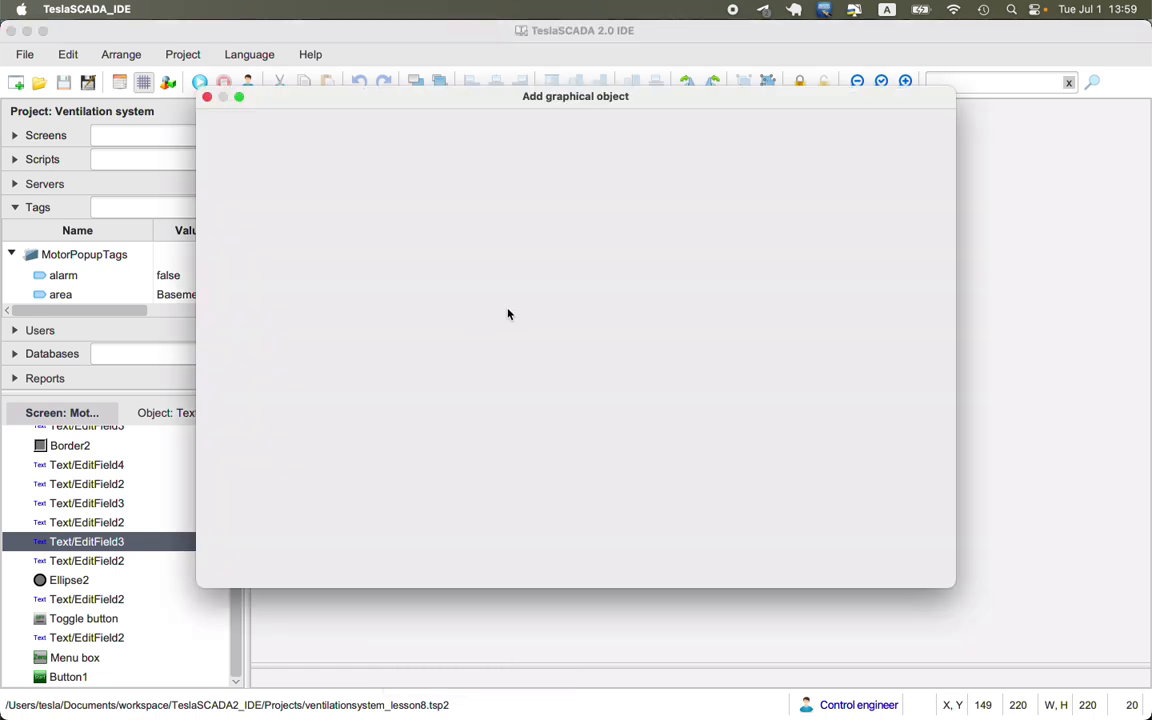
click(207, 97)
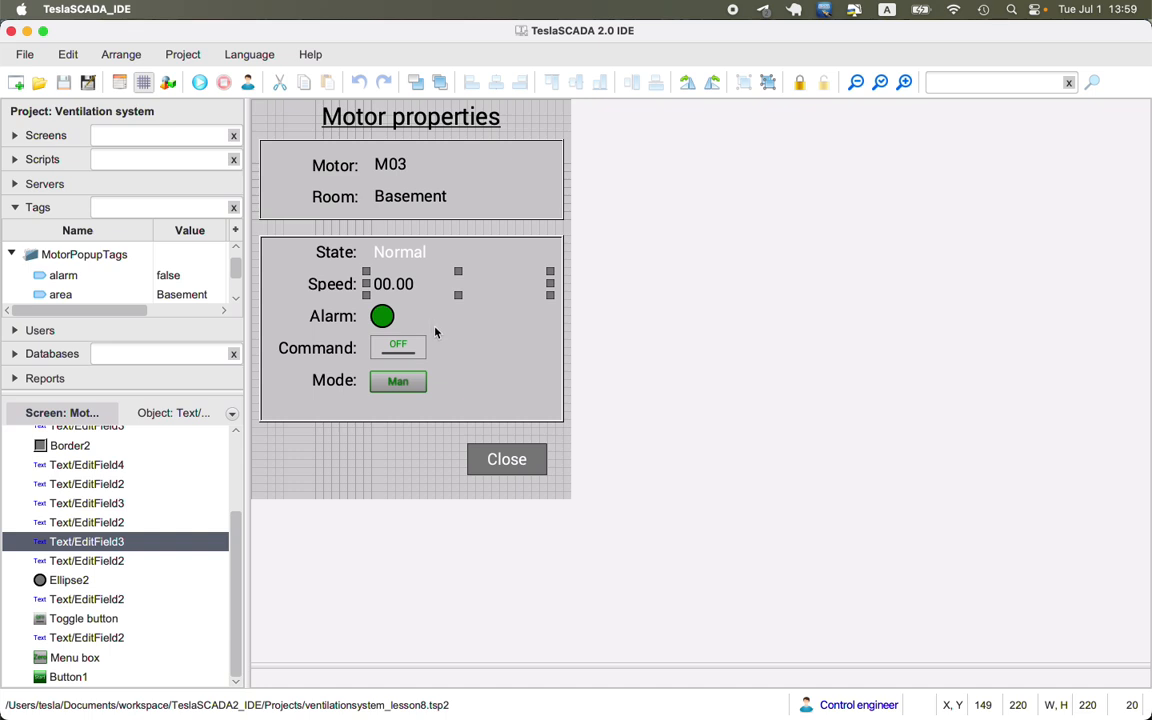
- Check which tag drives the Speed field's text input and locate that tag in the MotorPopupTags group
double_click(398, 288)
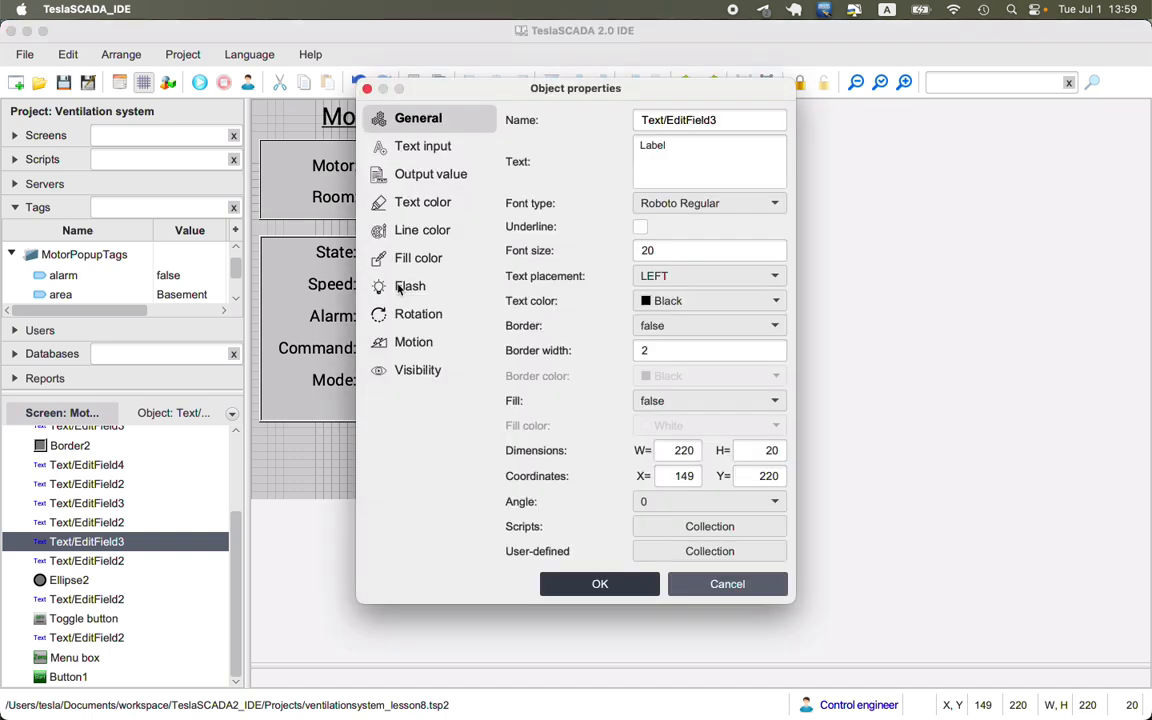
click(414, 149)
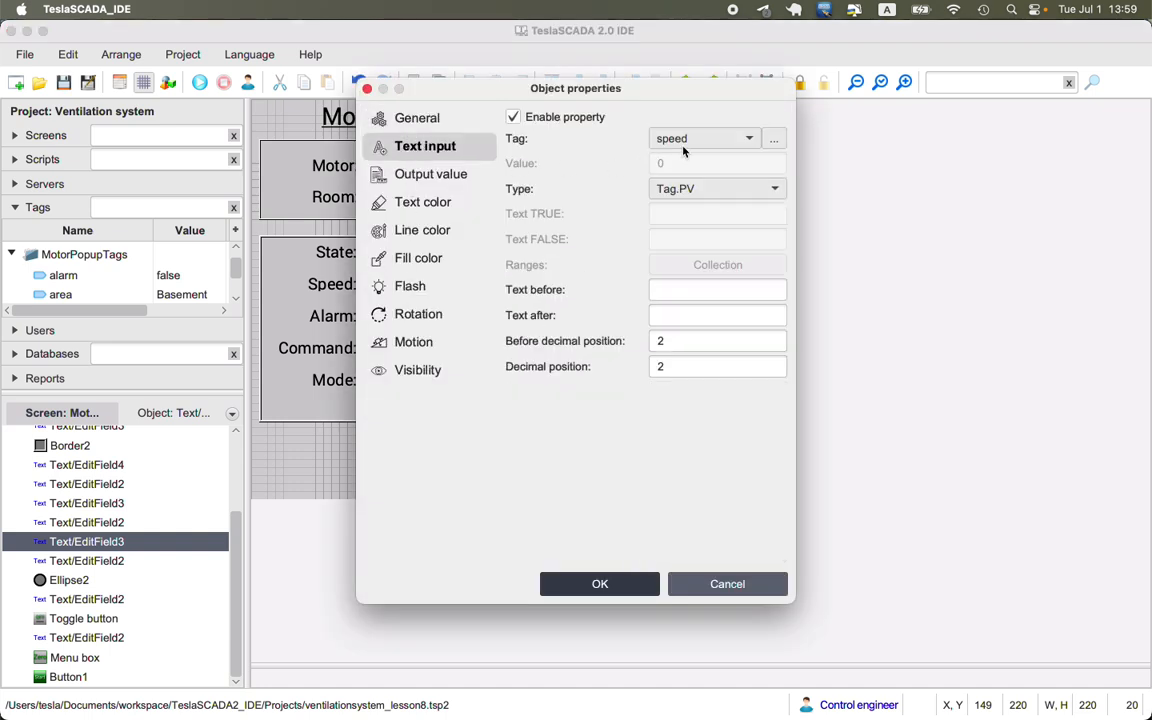
click(710, 587)
scroll(92, 290, down, 3)
scroll(92, 290, down, 2)
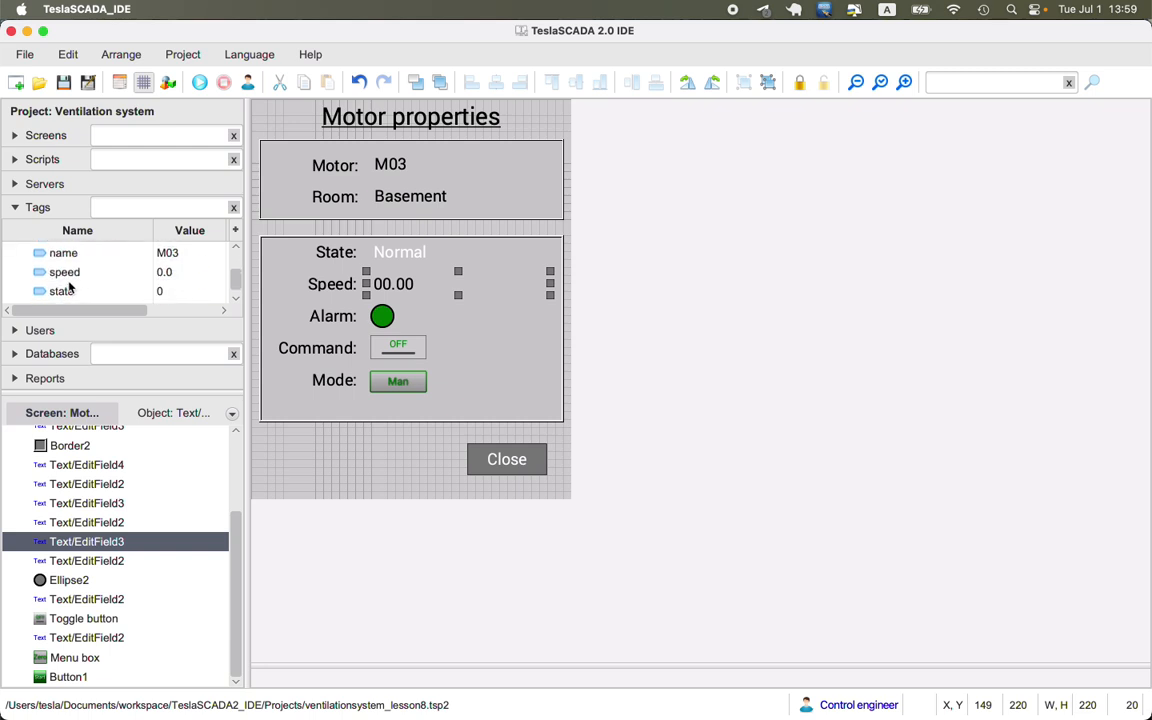
- Open the motor popup's OnOpen script to review how its tags are filled
click(43, 159)
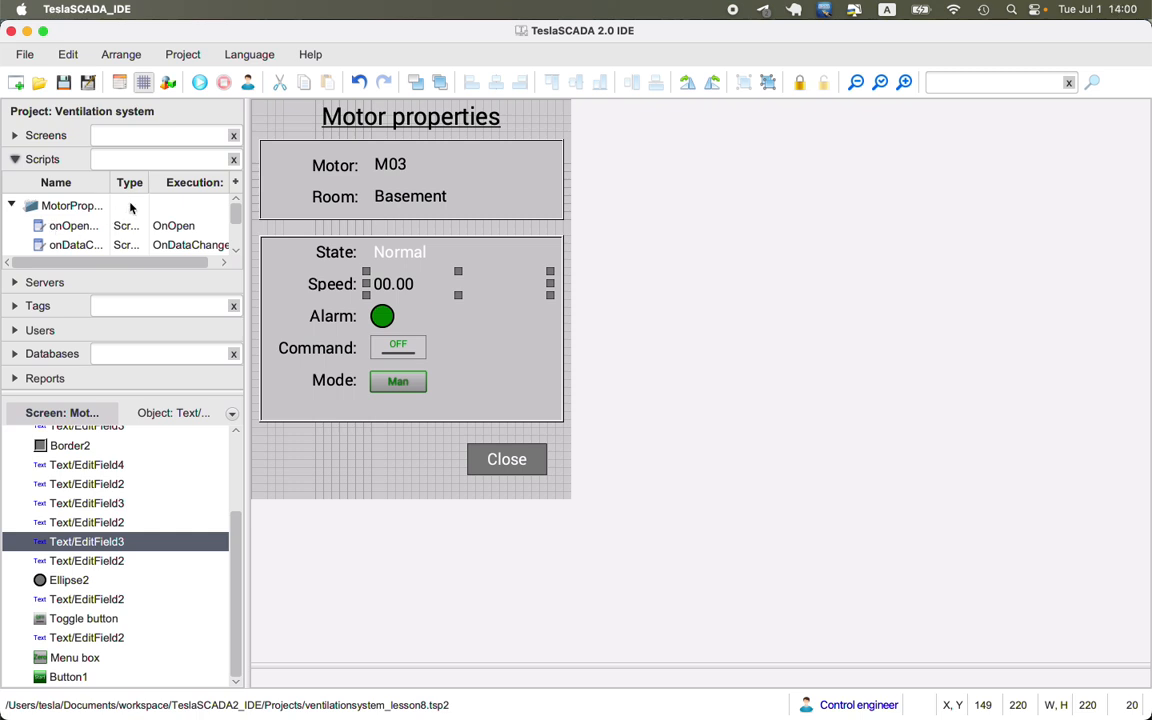
double_click(70, 226)
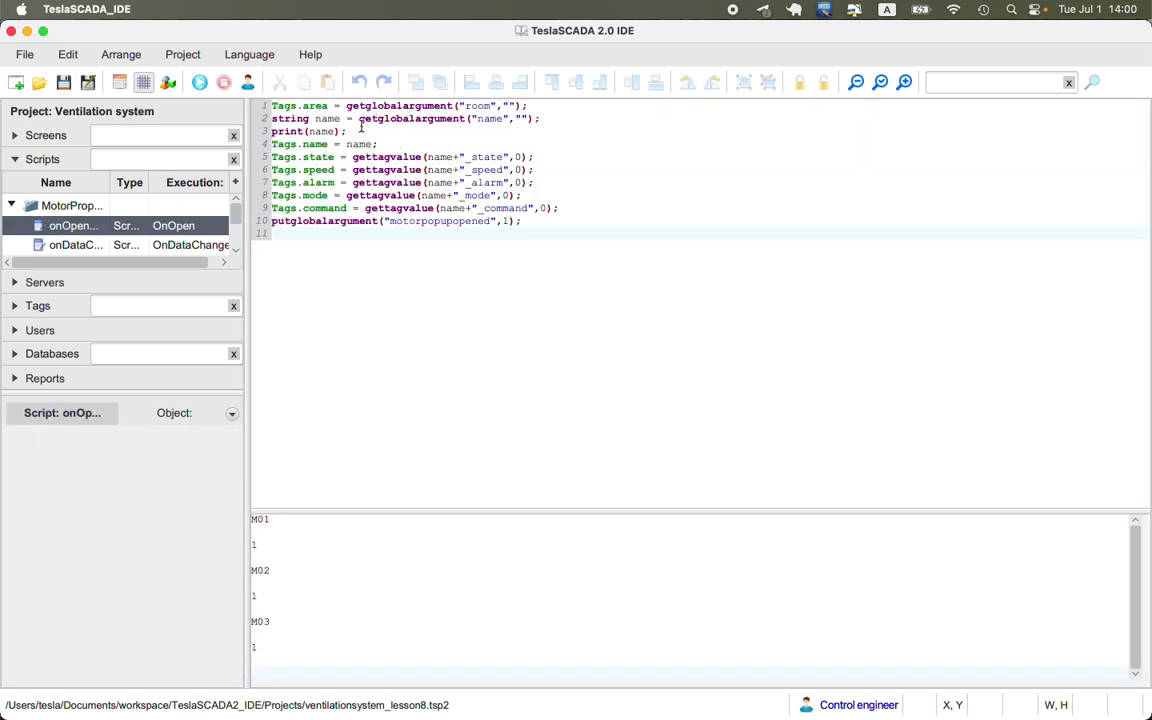
- Open the Main screen and select the first-floor motor object M01
click(45, 135)
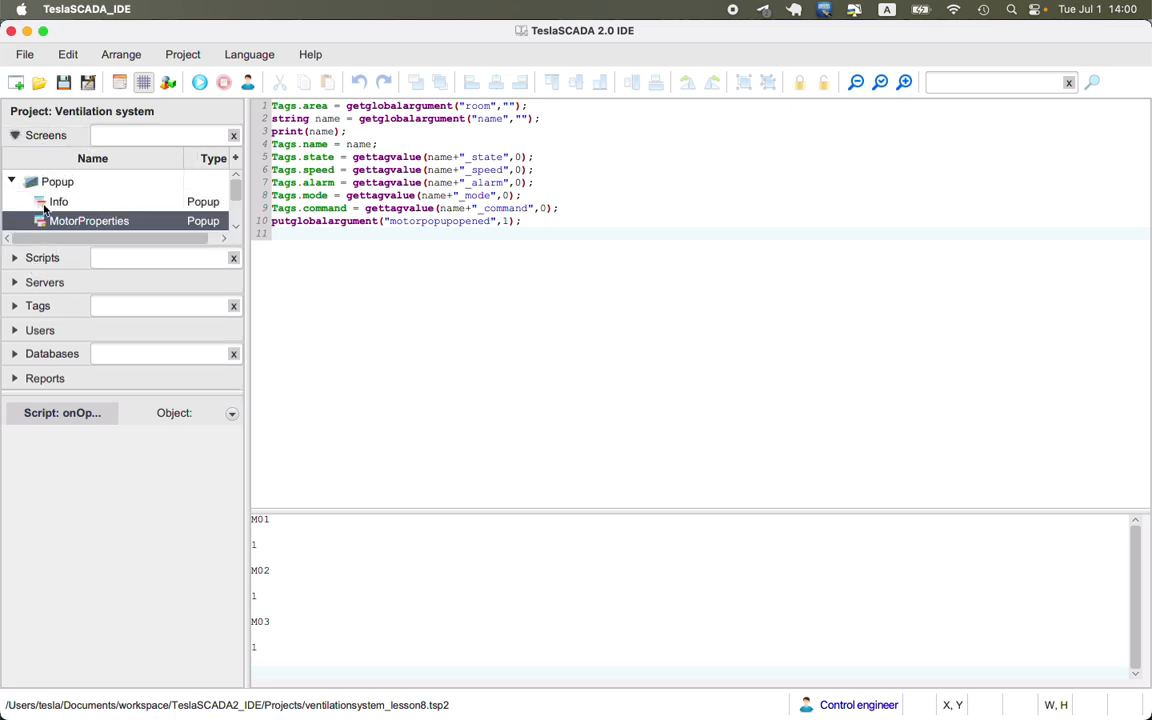
scroll(53, 214, down, 2)
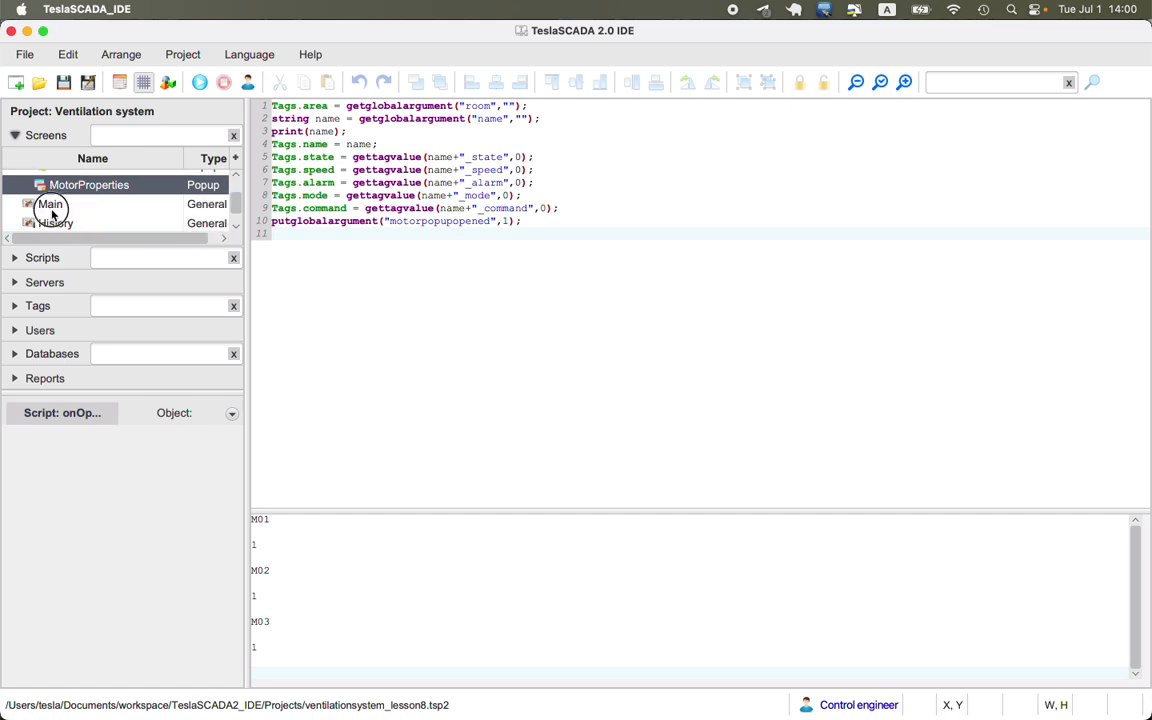
double_click(50, 204)
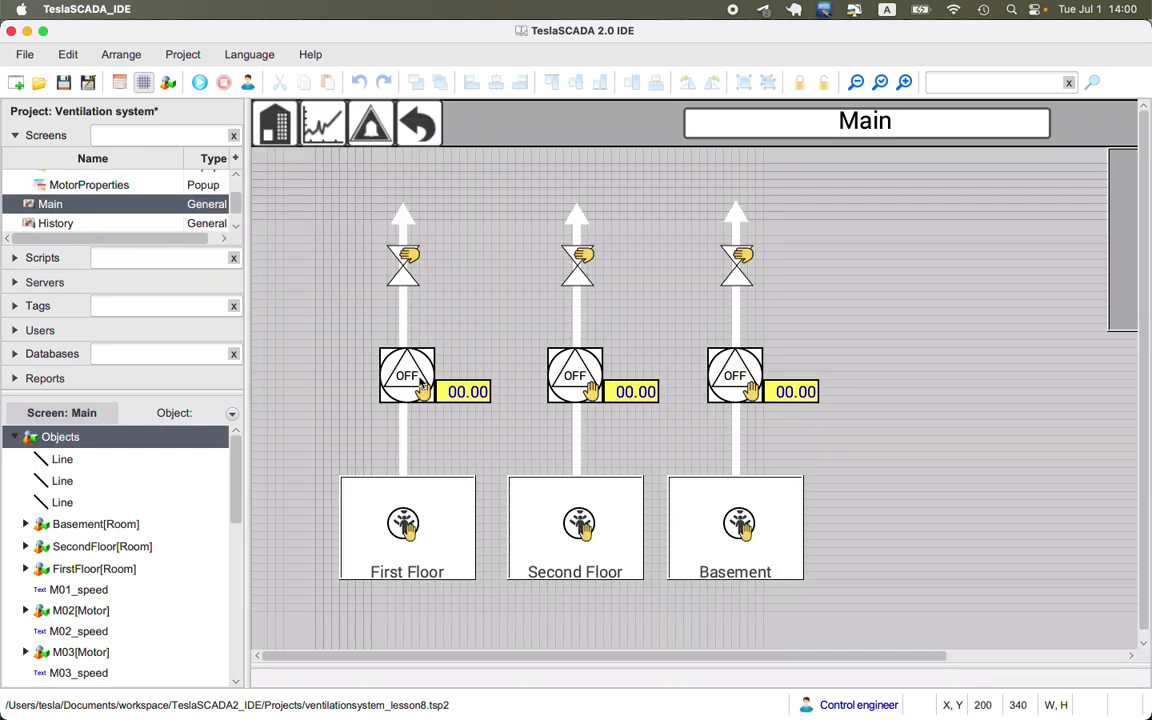
click(421, 385)
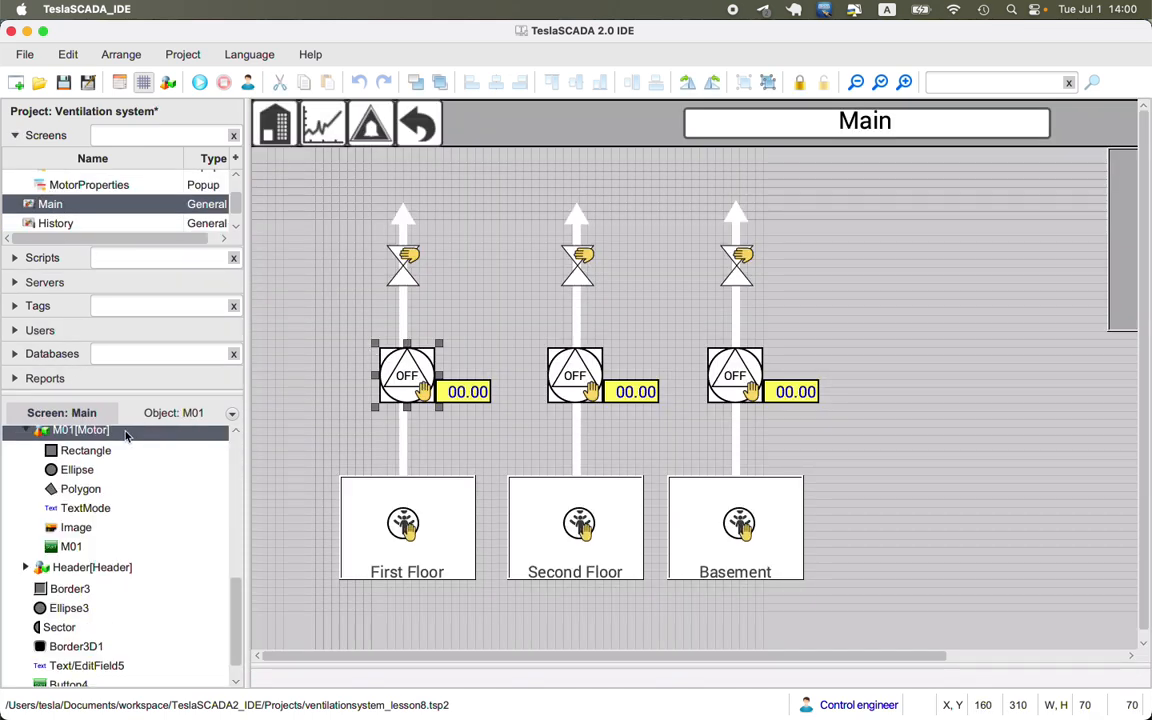
- Examine the floor groups in the project's tags, looking inside the FirstFloor group
click(16, 305)
scroll(80, 275, up, 5)
click(14, 280)
scroll(46, 271, down, 1)
scroll(46, 275, up, 3)
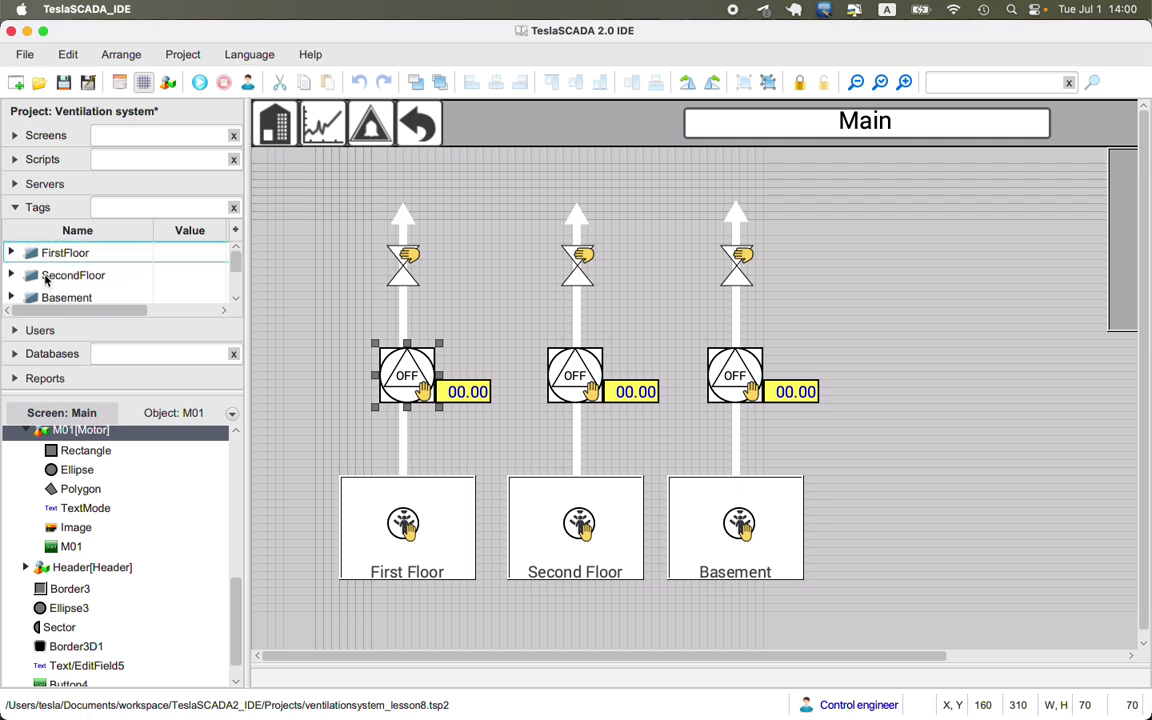
click(11, 252)
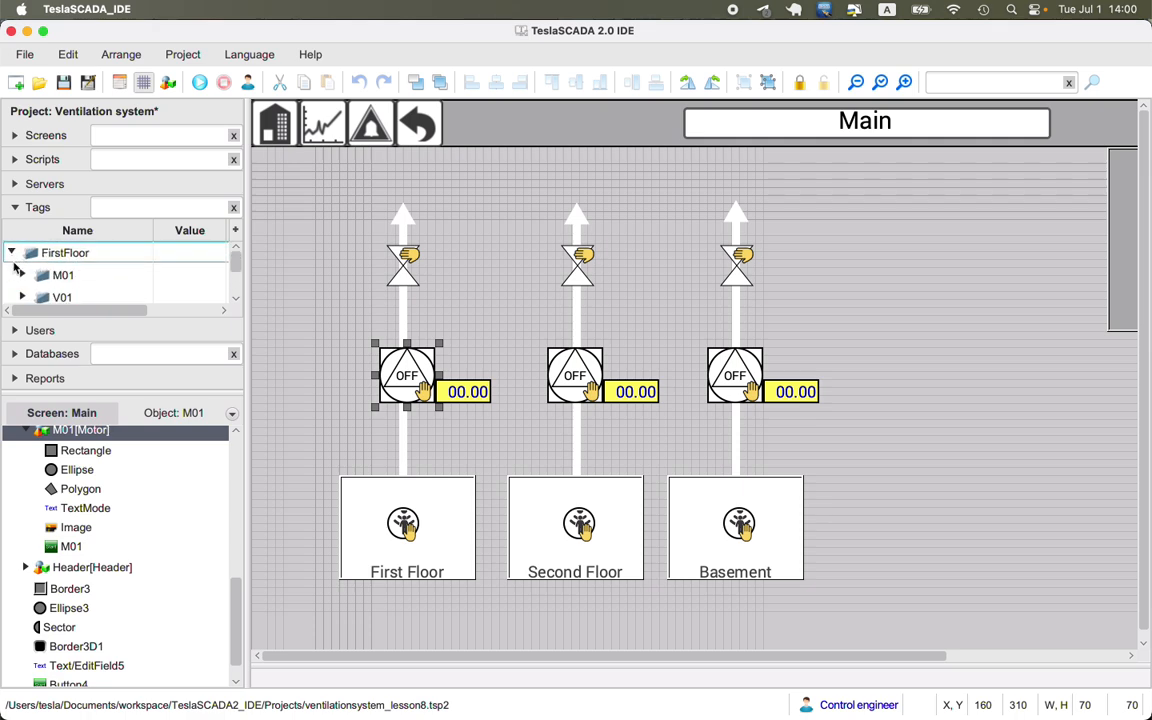
click(11, 252)
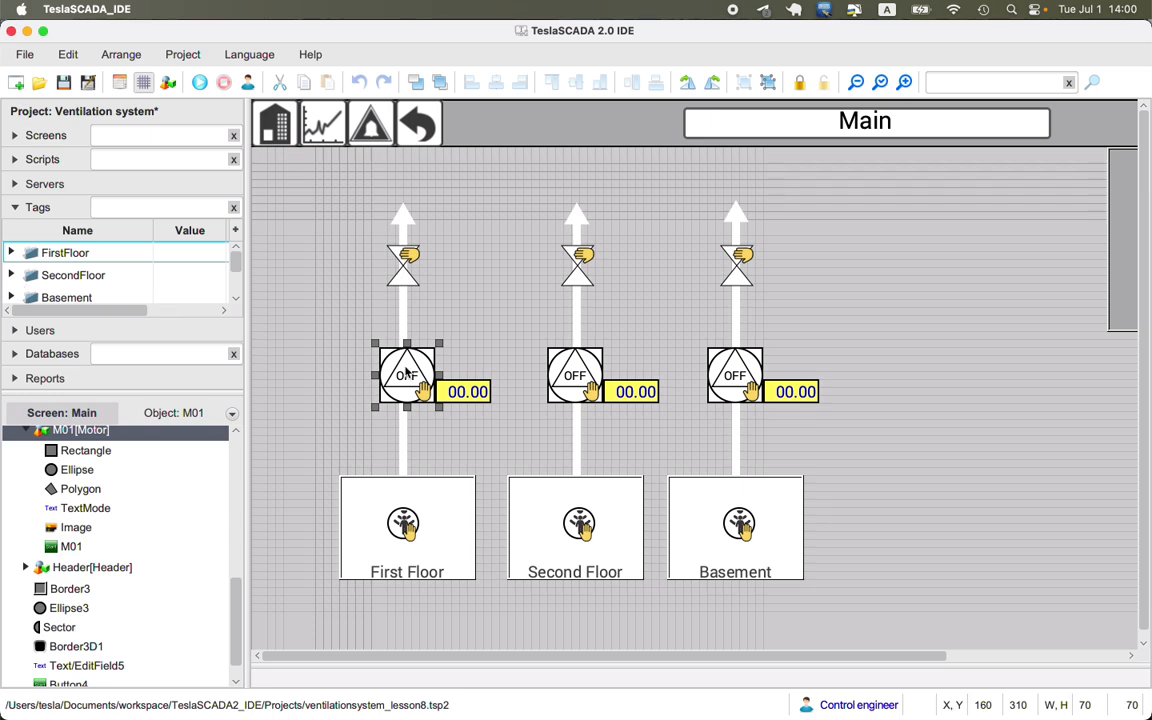
- Review the motor popup's OnDataChange and OnClose scripts
click(72, 160)
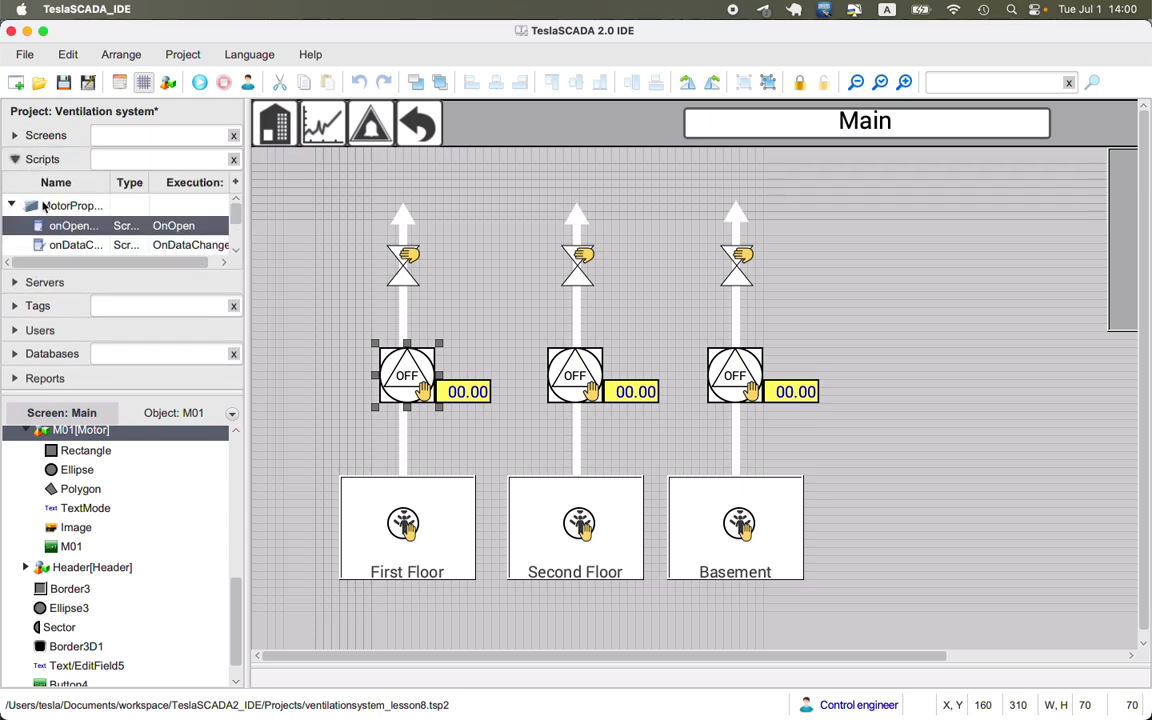
scroll(72, 222, down, 1)
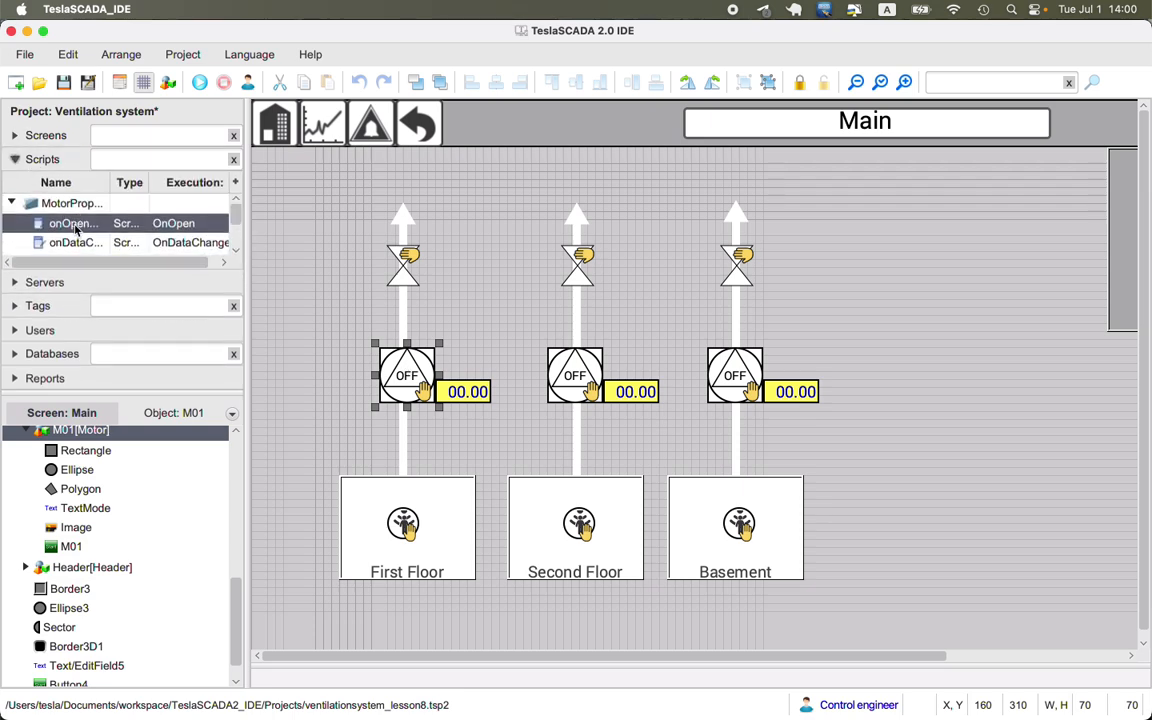
double_click(72, 243)
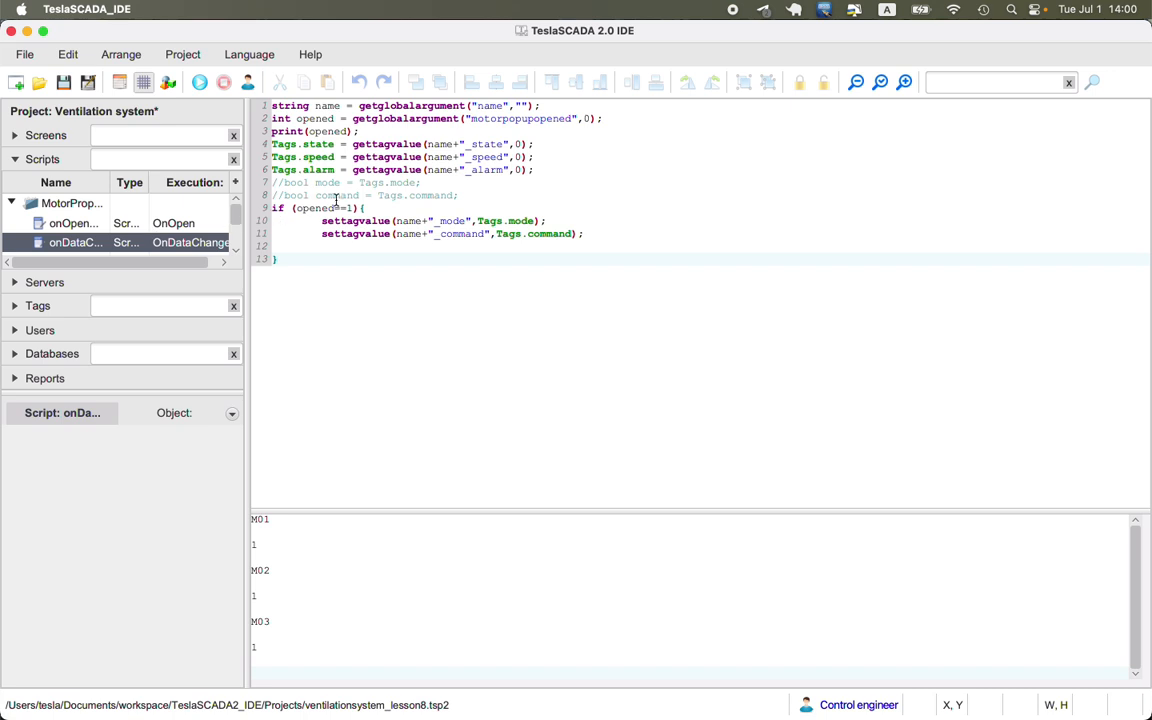
scroll(93, 200, down, 3)
scroll(85, 211, up, 3)
scroll(70, 228, down, 1)
double_click(68, 249)
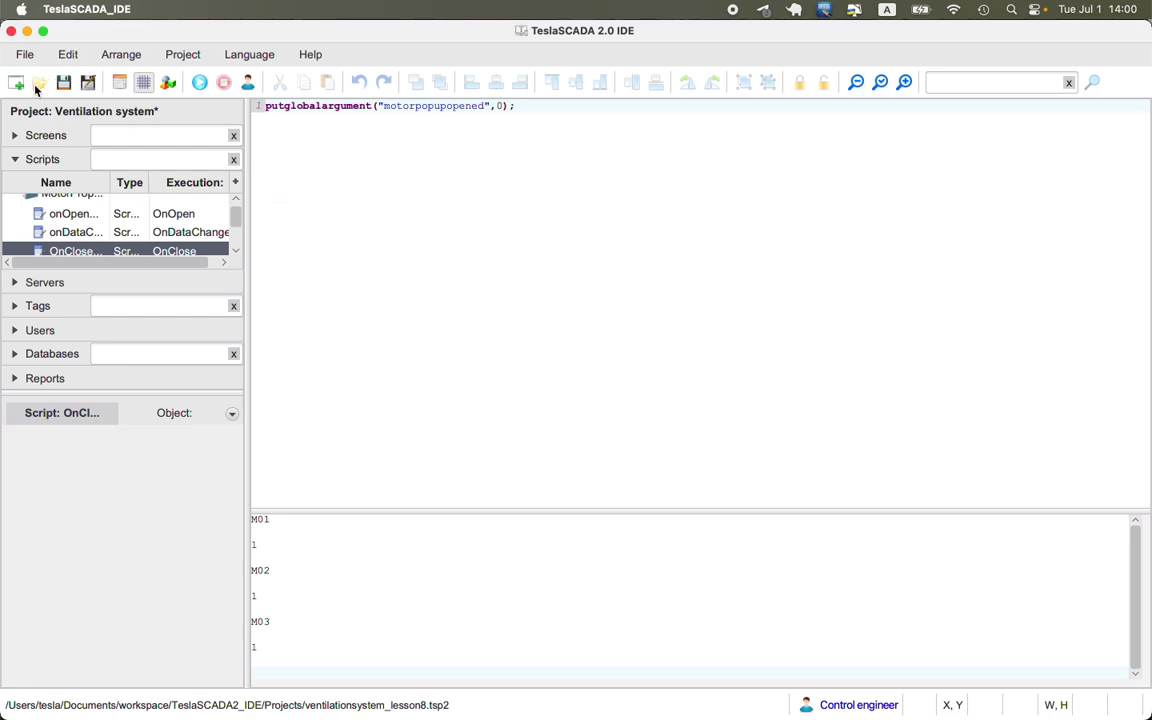
- Open the project file Version268.tsp2 from the Projects folder
click(37, 86)
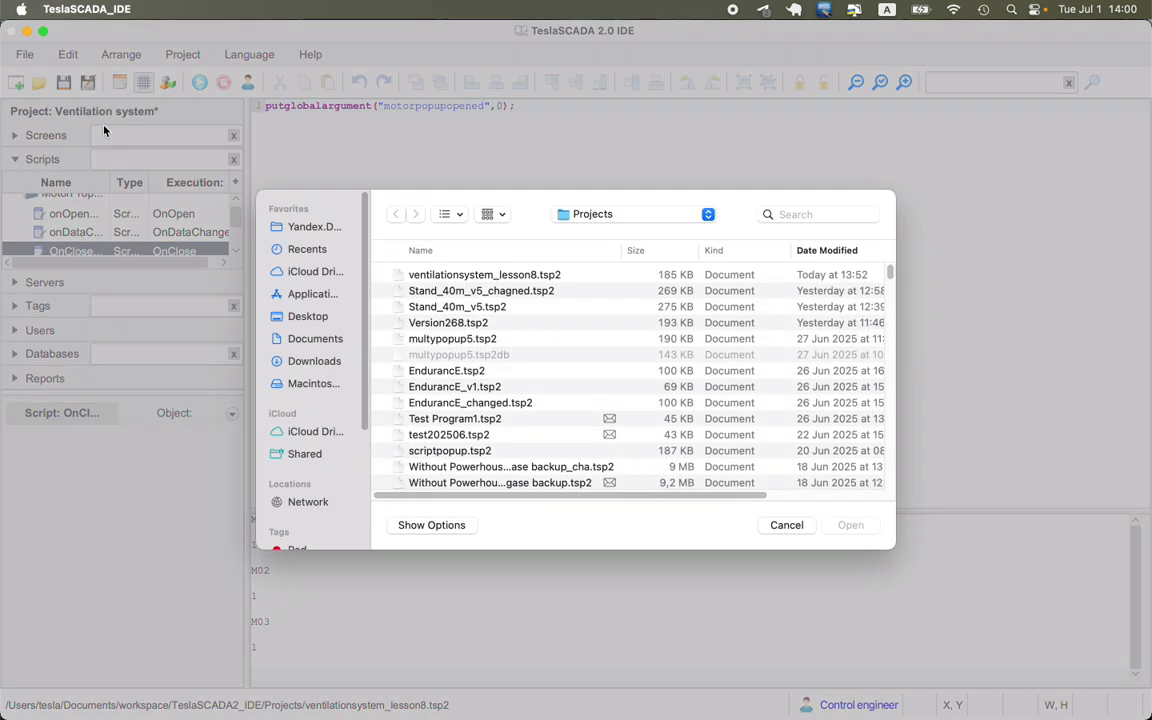
double_click(452, 325)
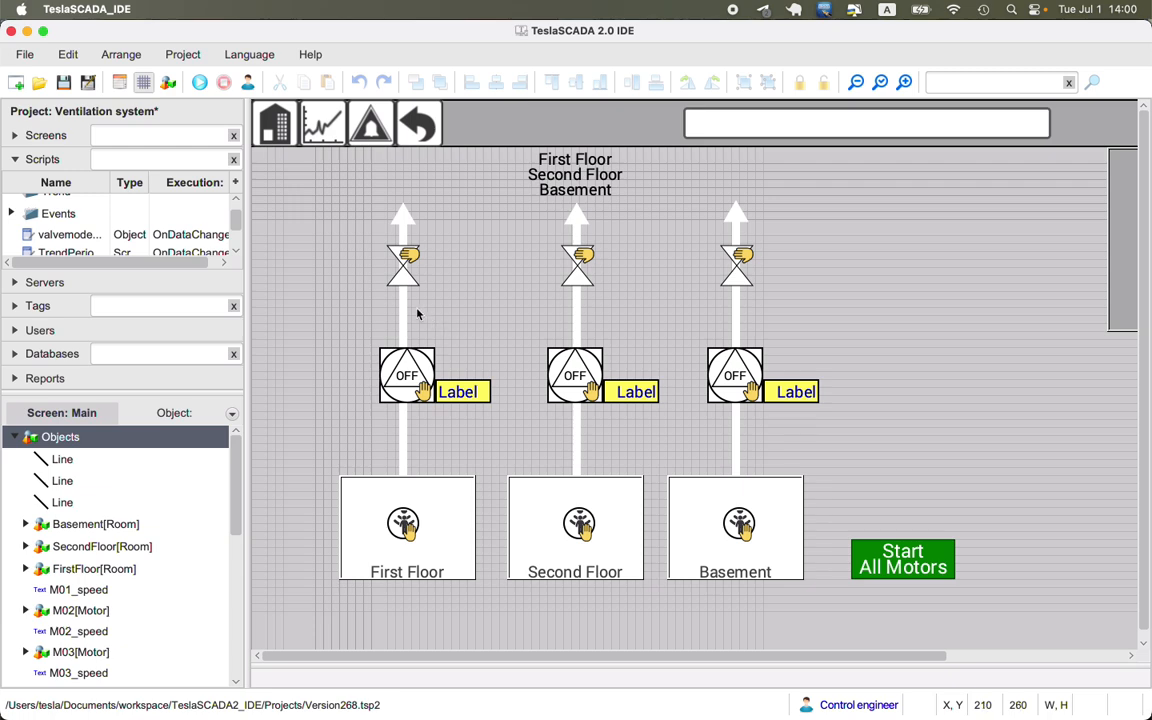
scroll(58, 235, up, 1)
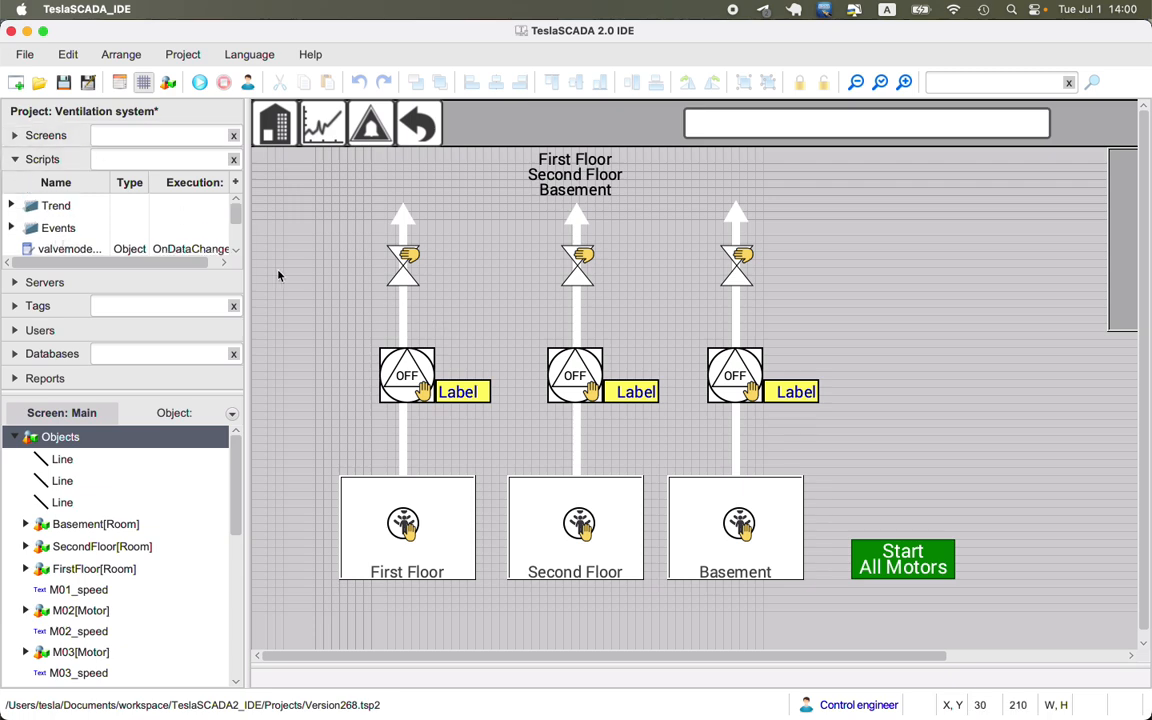
- Examine the title, screen type and data settings in the MotorProperties screen's properties
click(46, 135)
scroll(65, 204, up, 1)
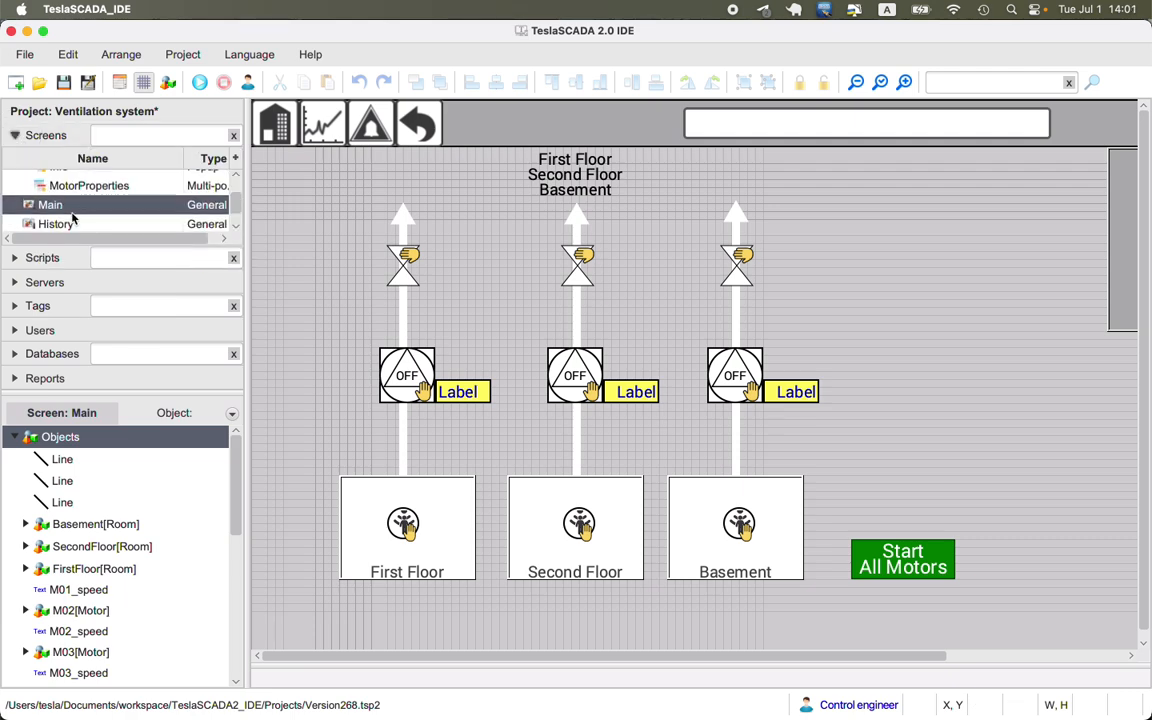
click(72, 201)
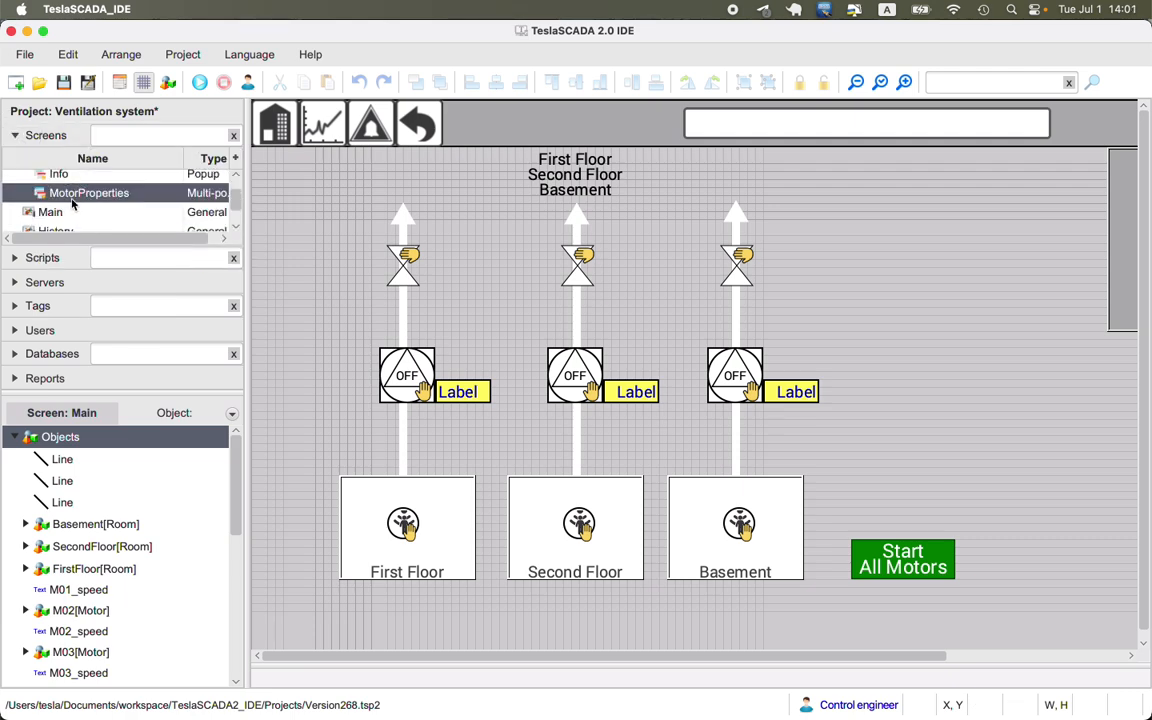
right_click(74, 200)
mouse_move(147, 344)
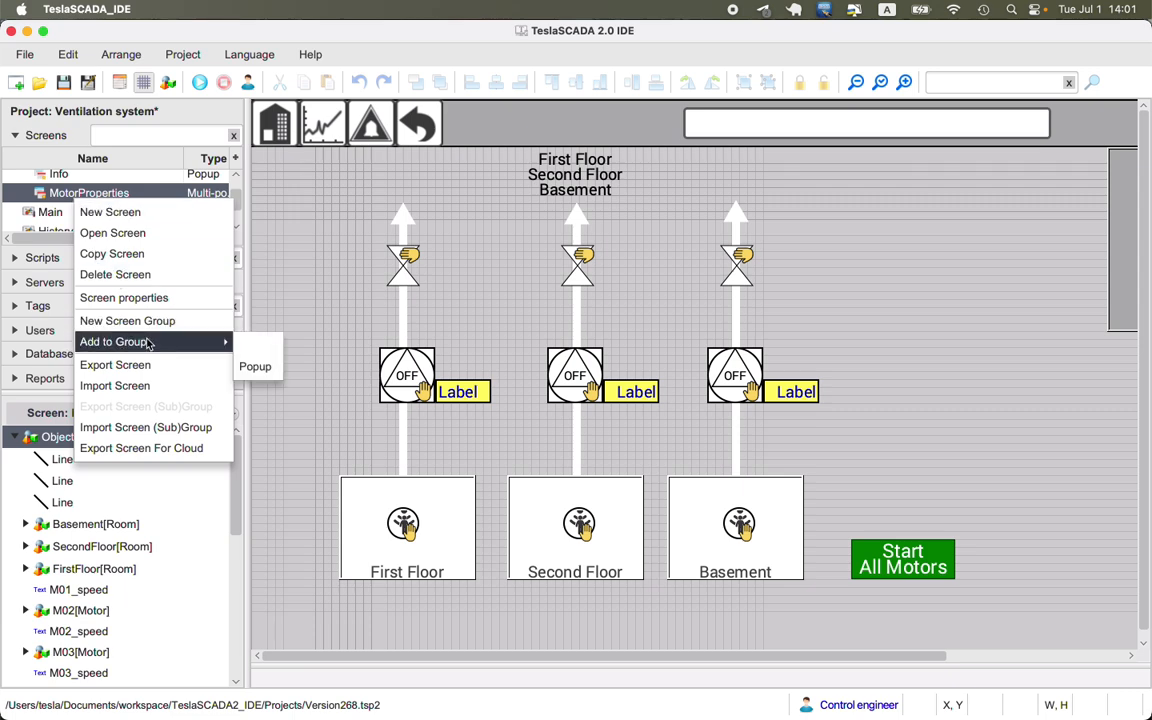
click(124, 297)
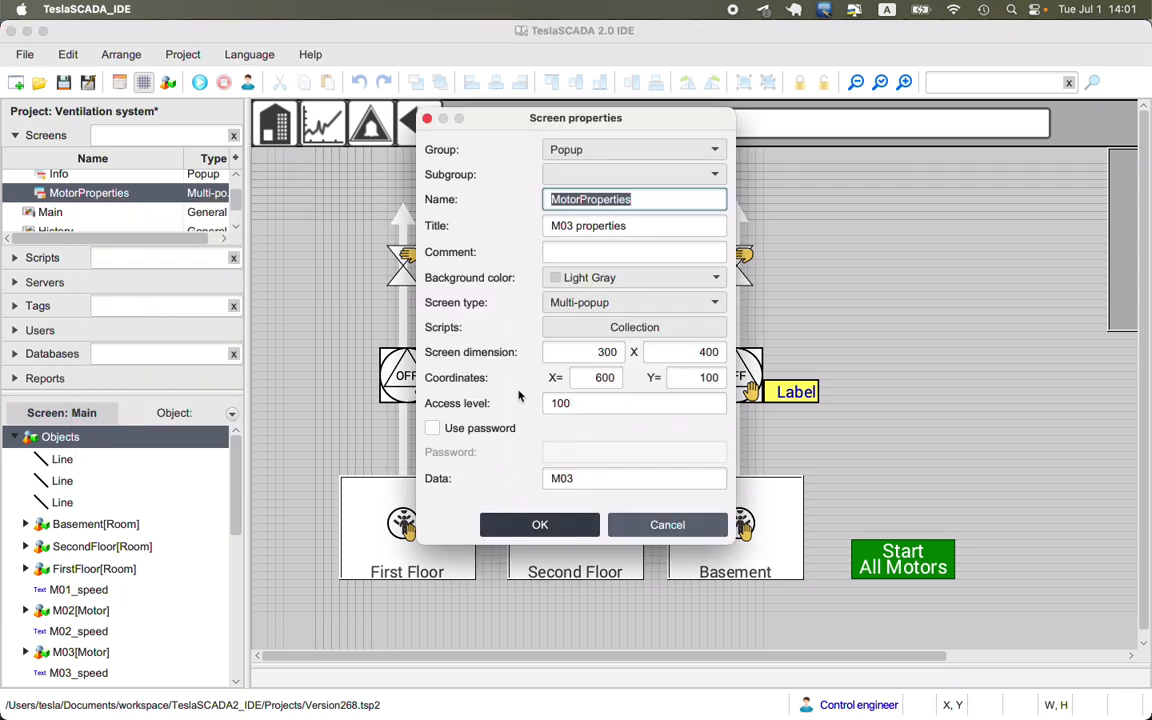
click(516, 478)
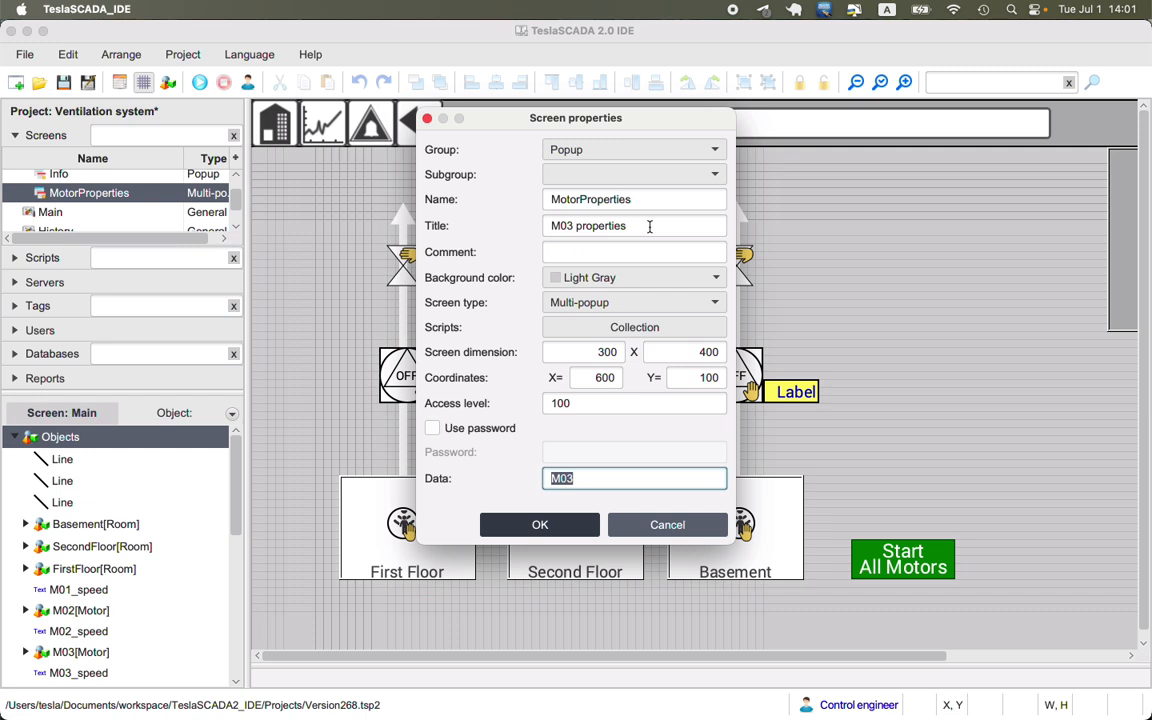
click(476, 216)
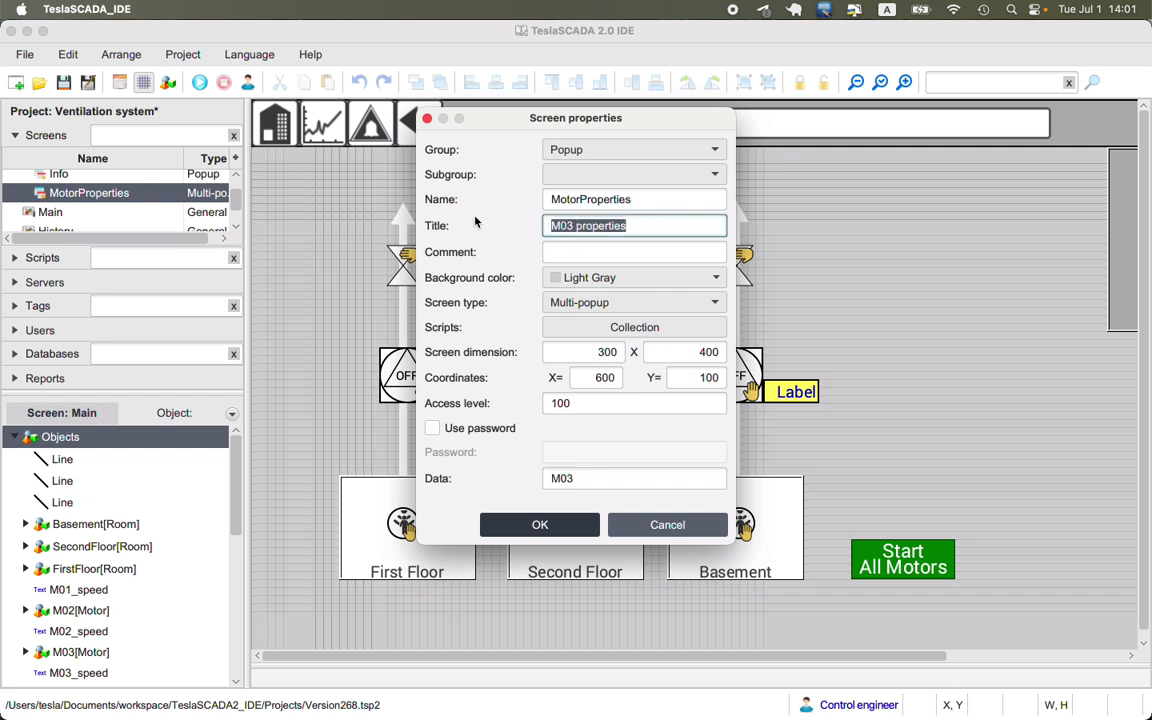
click(611, 303)
click(611, 303)
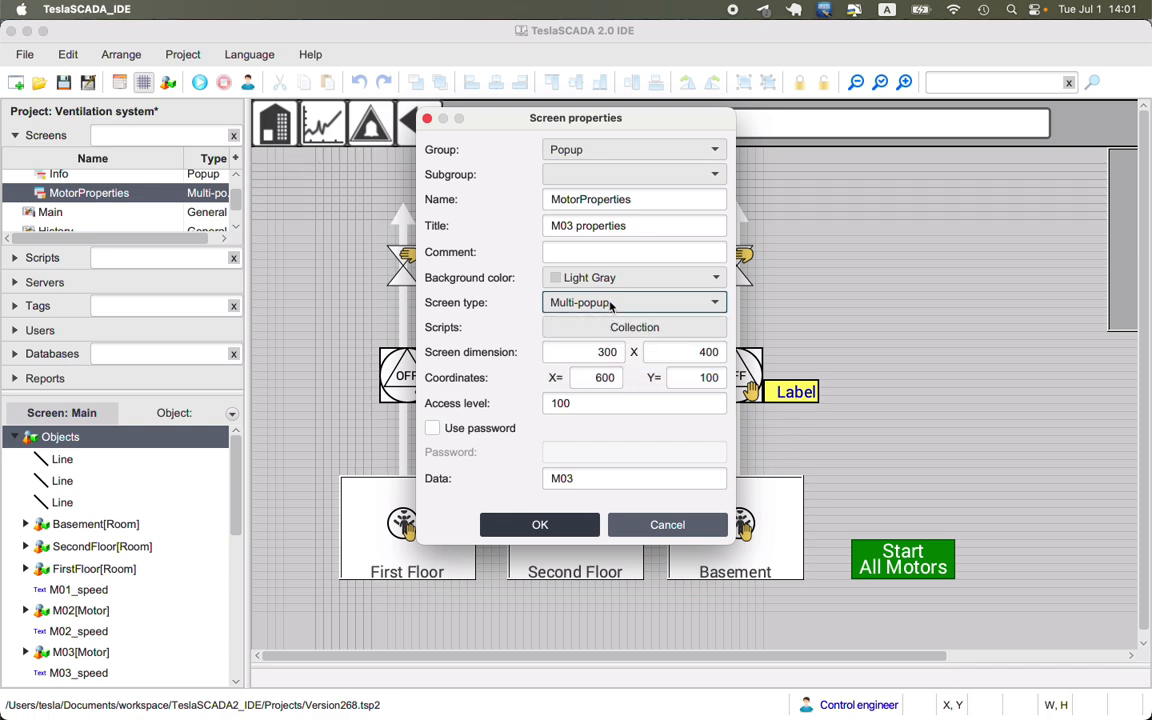
click(666, 524)
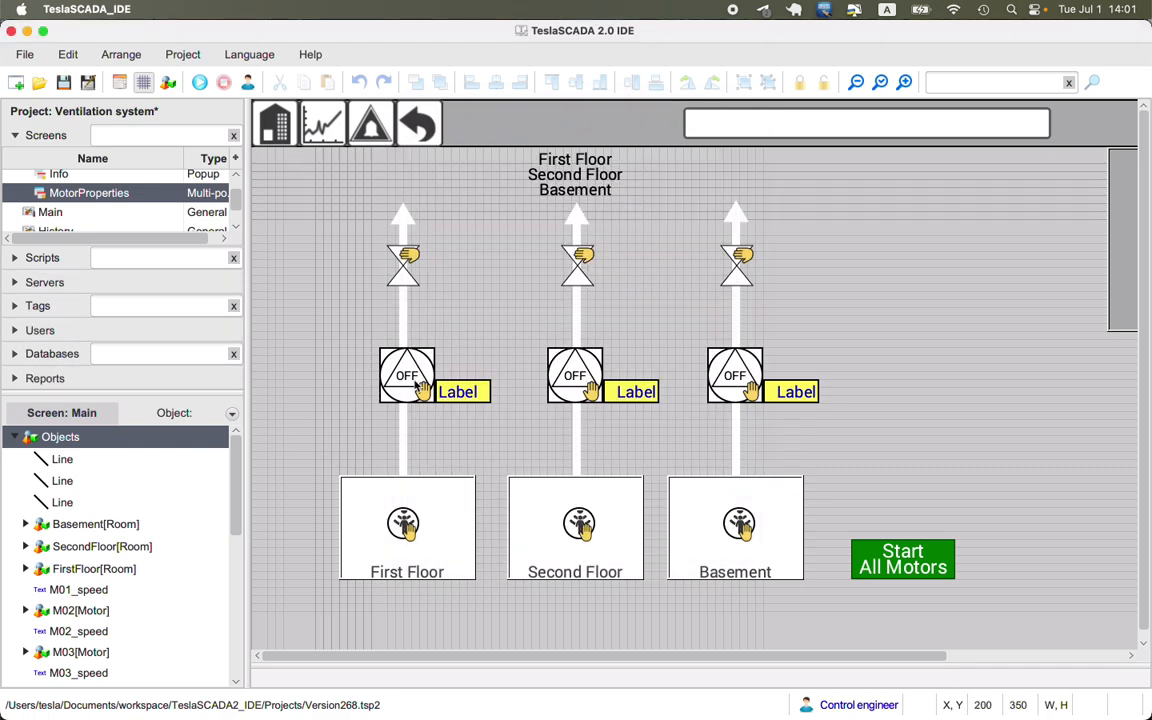
- Examine the popup call settings and command arguments of the M01 button inside the first-floor motor group
click(375, 404)
click(26, 479)
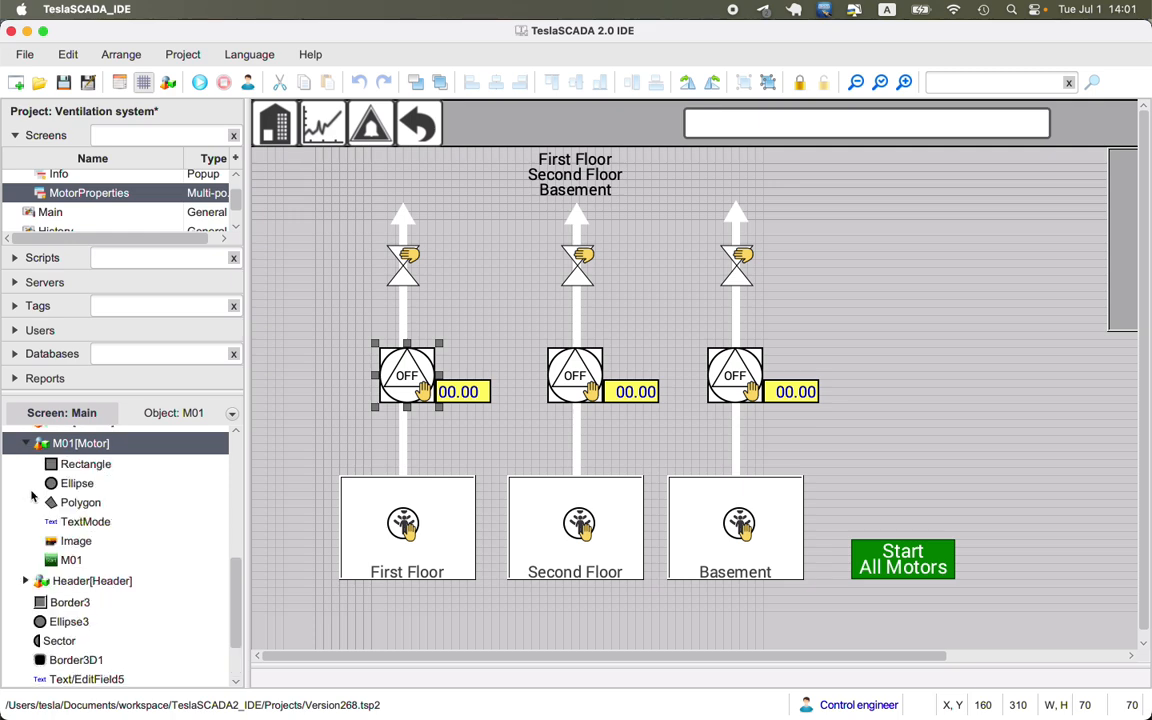
double_click(82, 560)
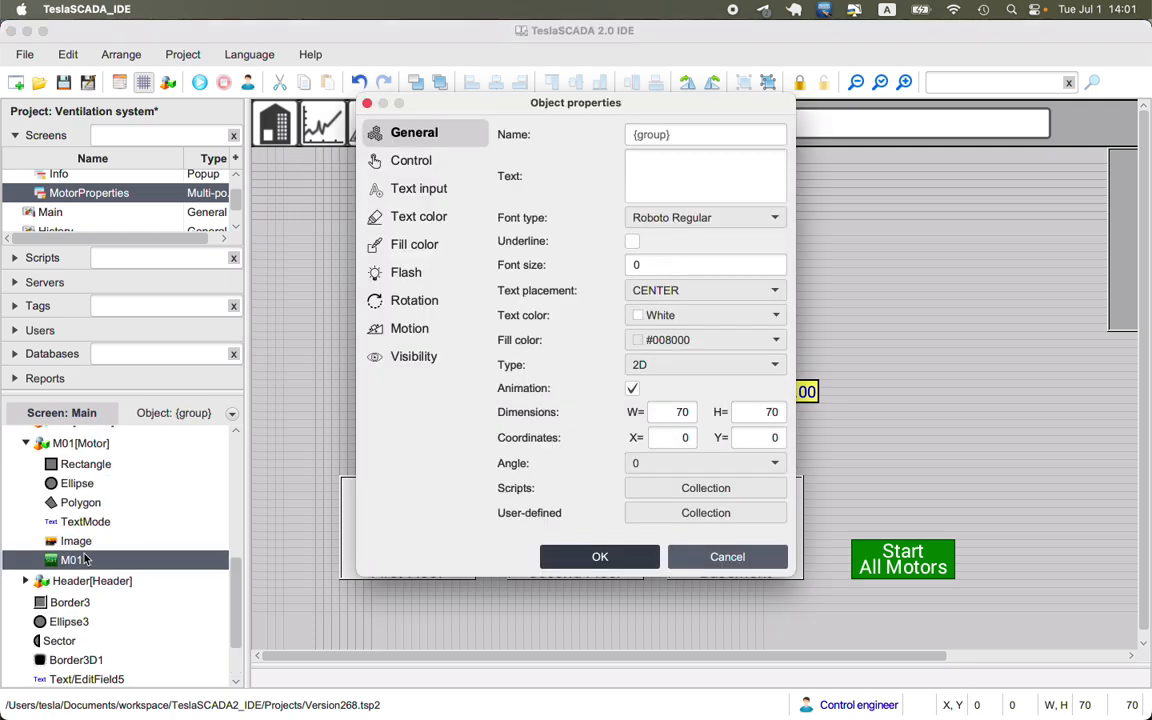
click(411, 168)
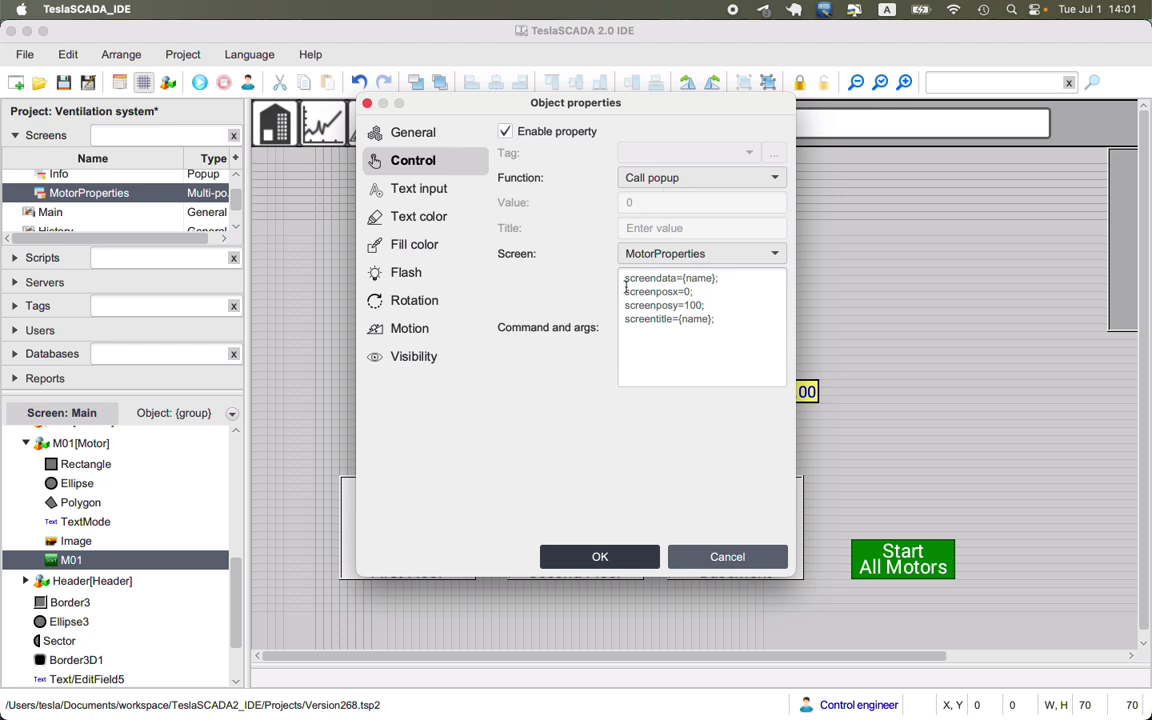
drag(622, 279, 743, 277)
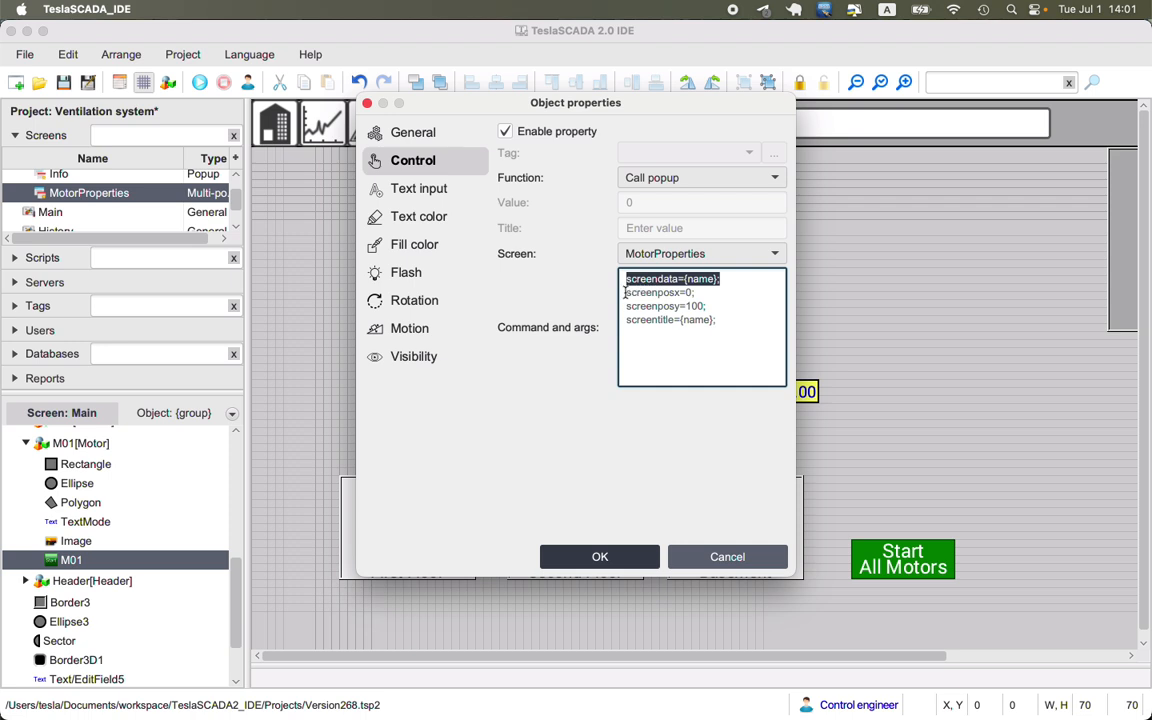
drag(626, 306, 706, 306)
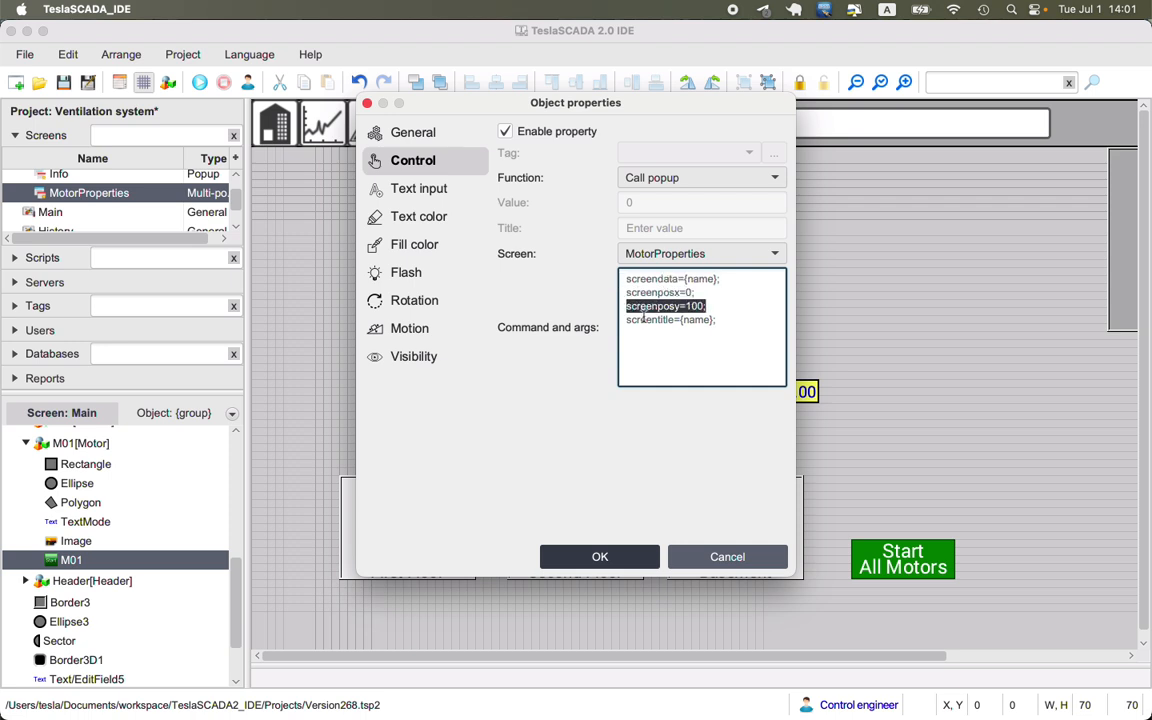
click(728, 556)
- Open the MotorProperties screen and examine the tag name bound to the text input of its speed value field
scroll(130, 203, up, 1)
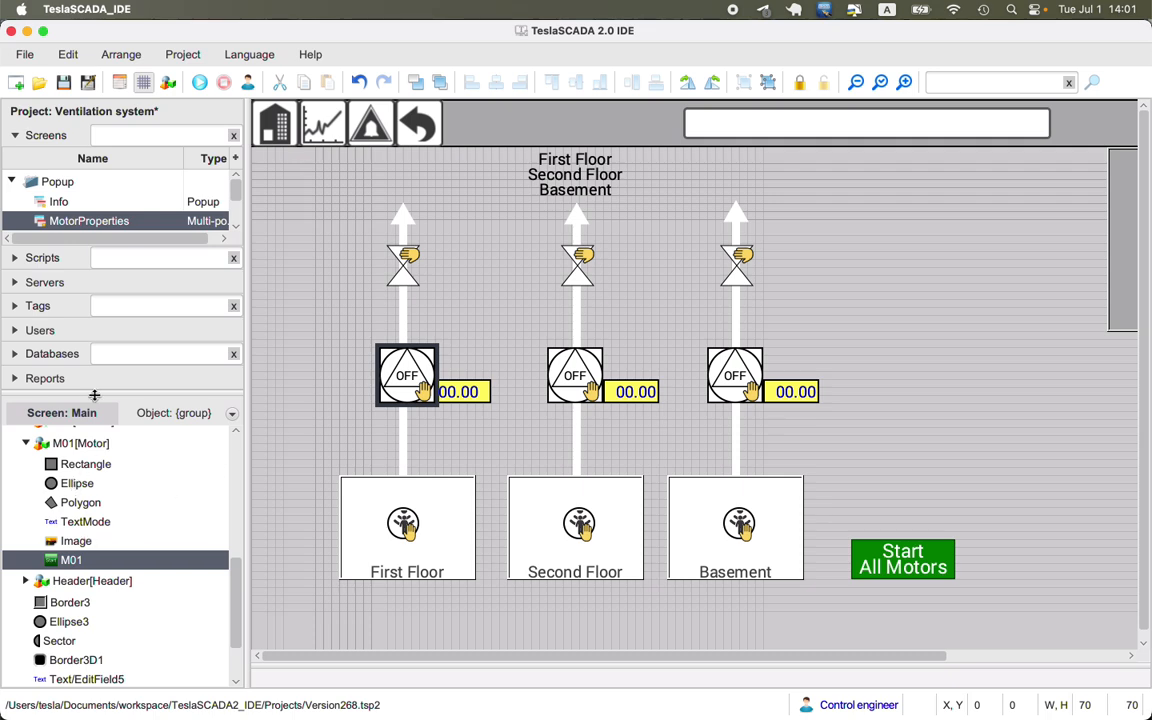
scroll(35, 222, down, 1)
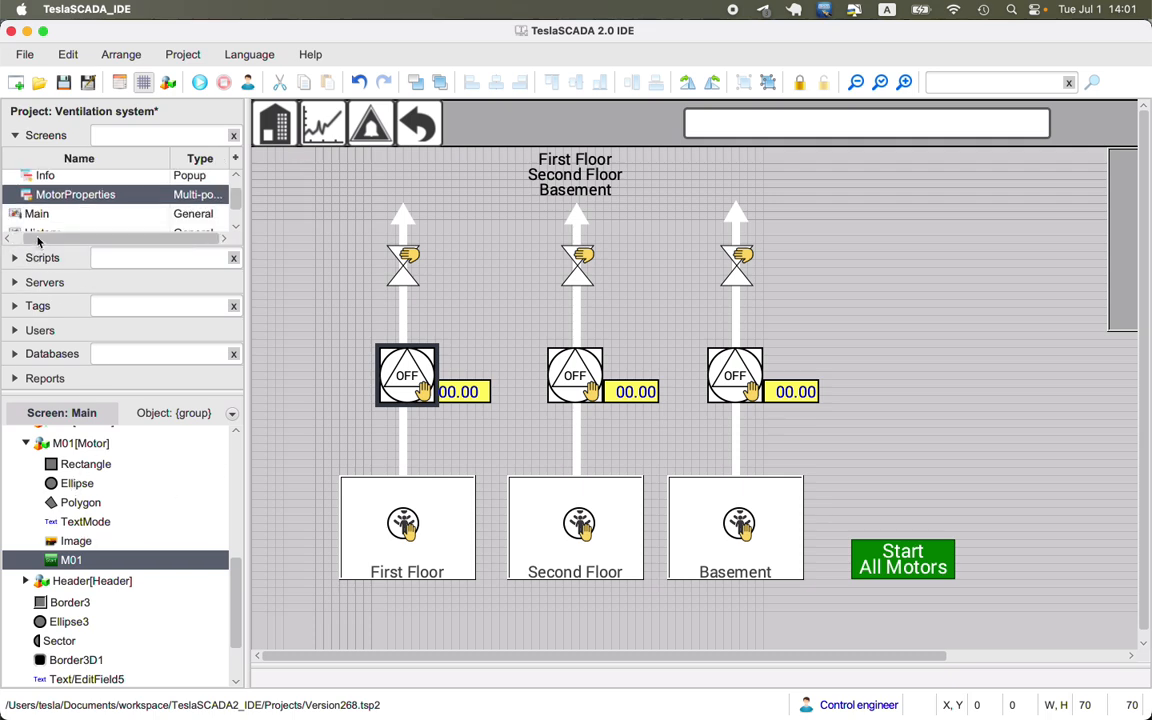
double_click(80, 196)
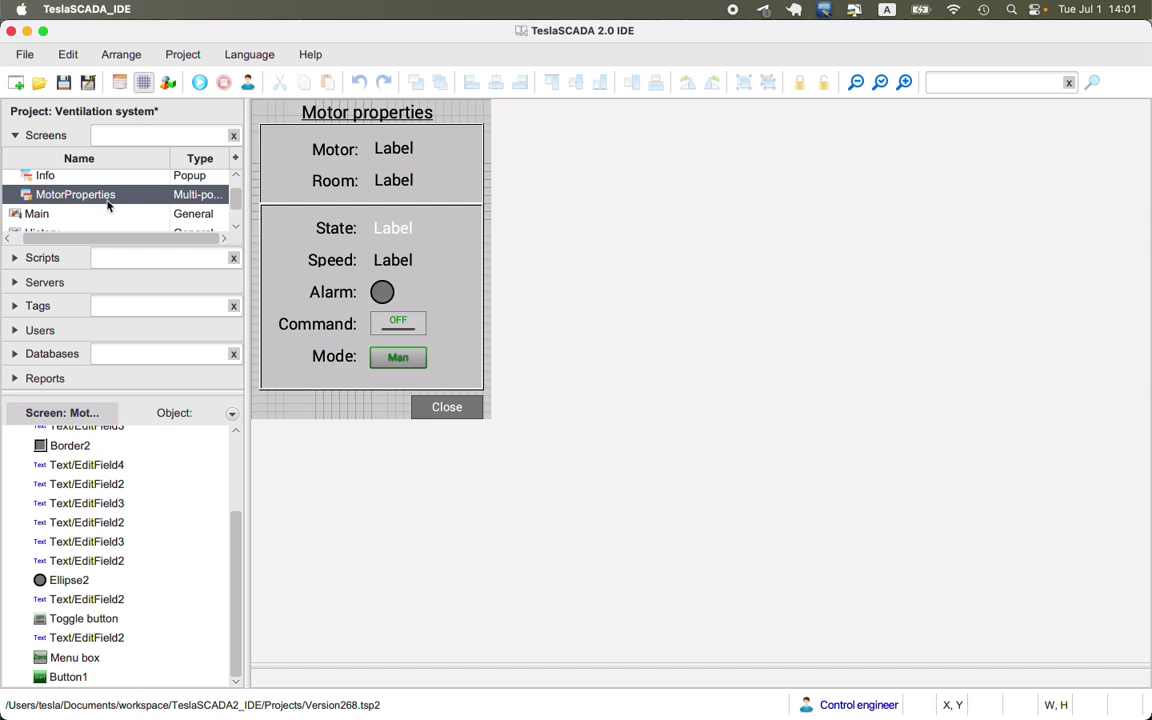
double_click(396, 250)
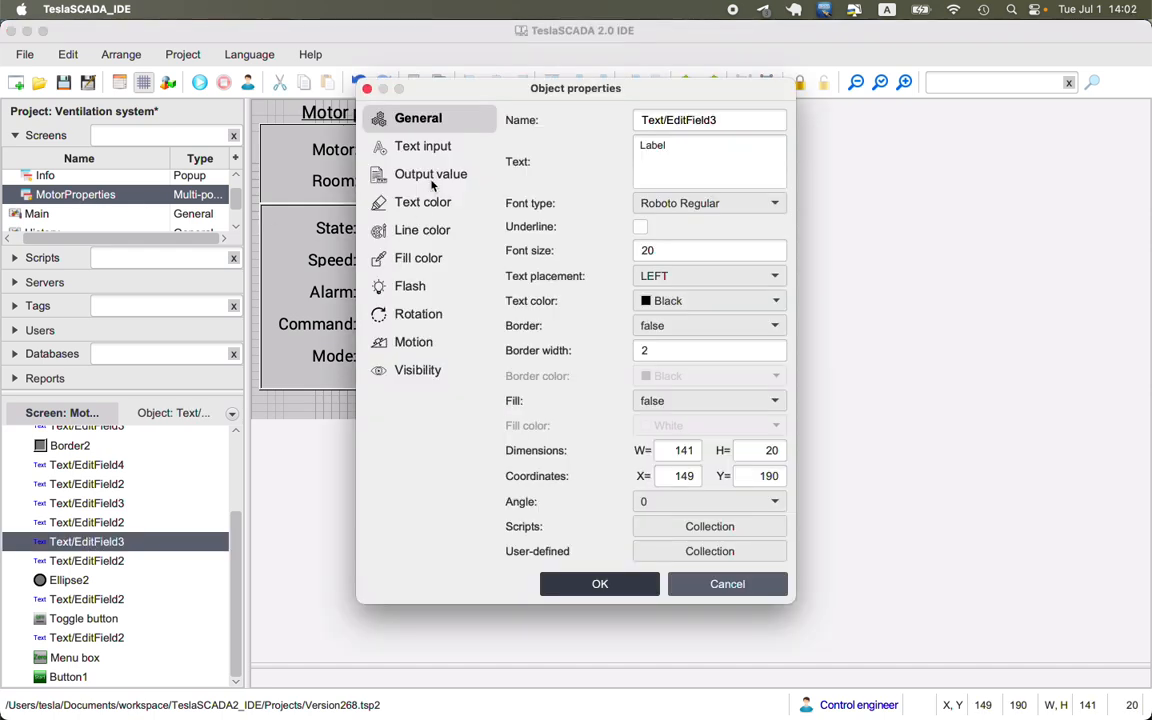
click(405, 143)
click(770, 143)
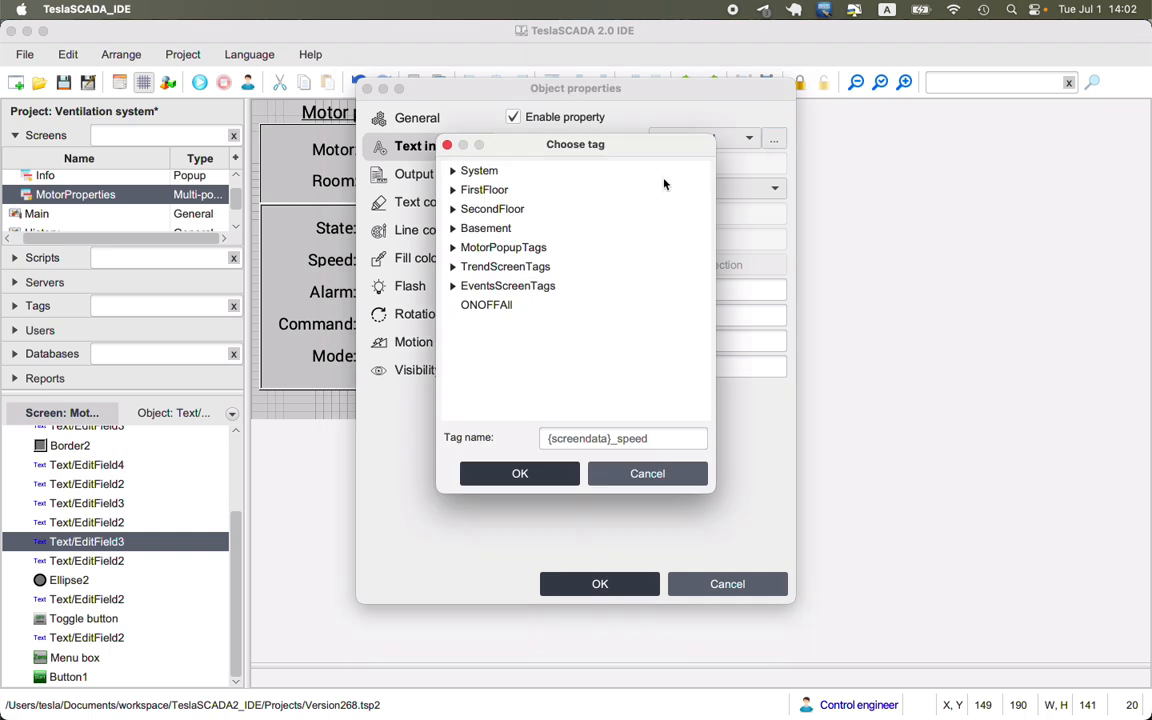
drag(548, 440, 614, 440)
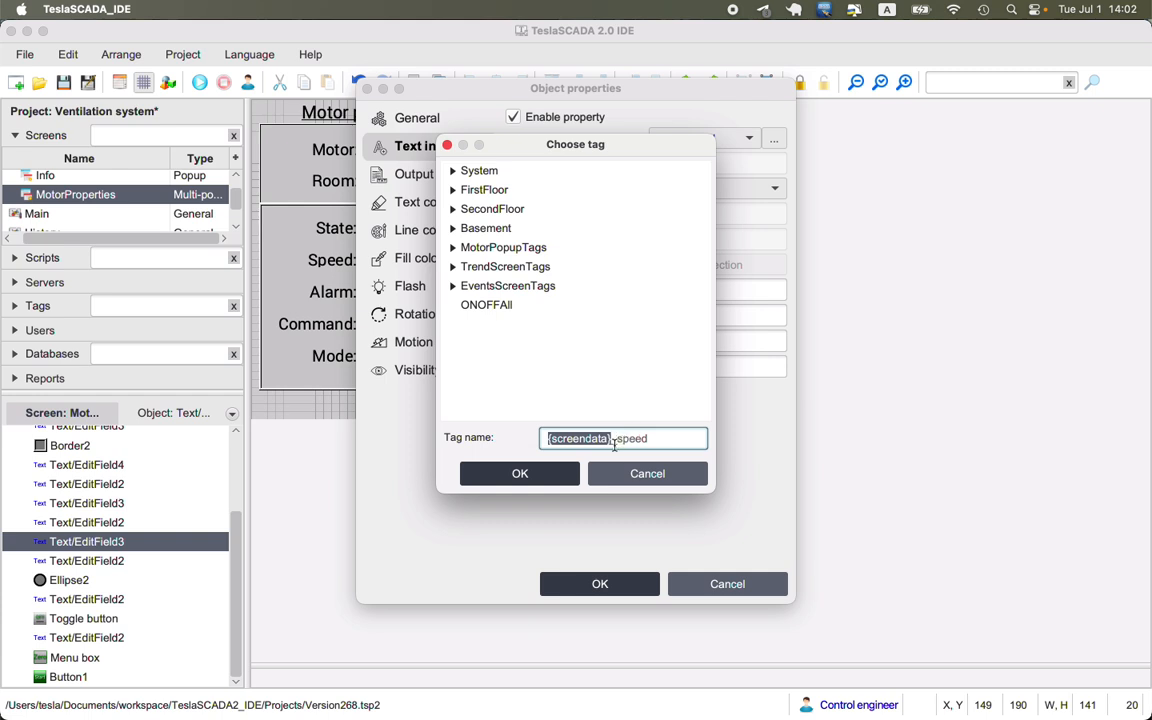
click(648, 474)
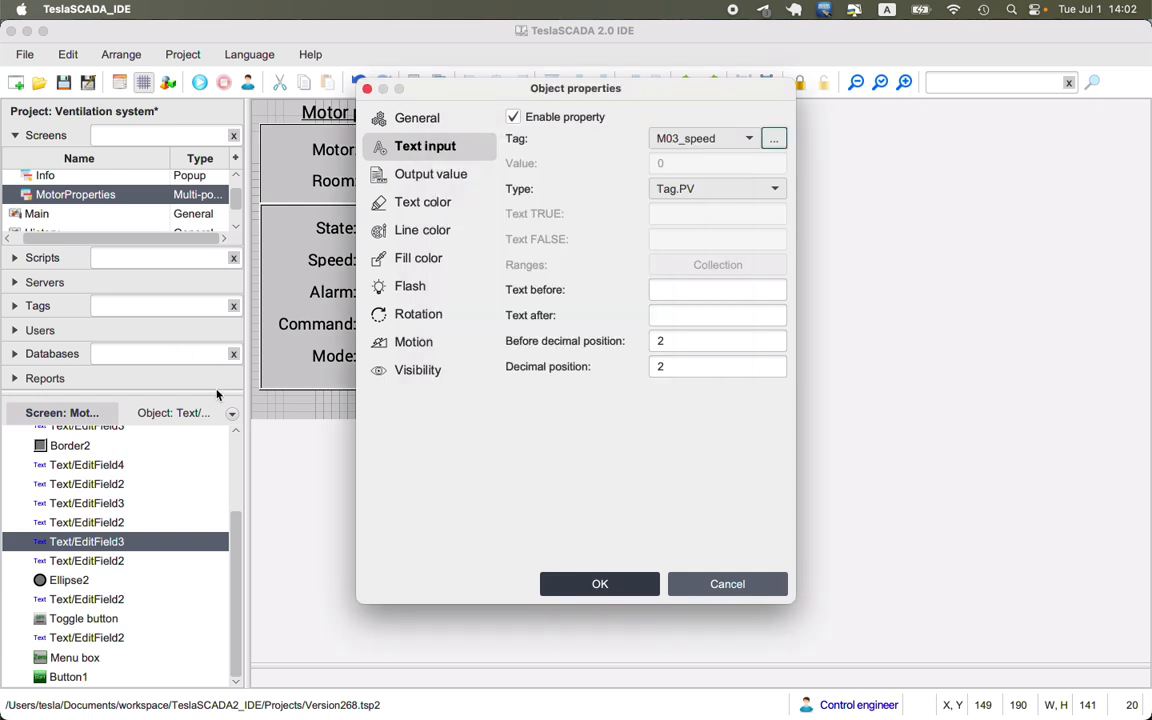
click(708, 586)
- Examine the M01 tags in the FirstFloor group down to M01_speed
click(25, 302)
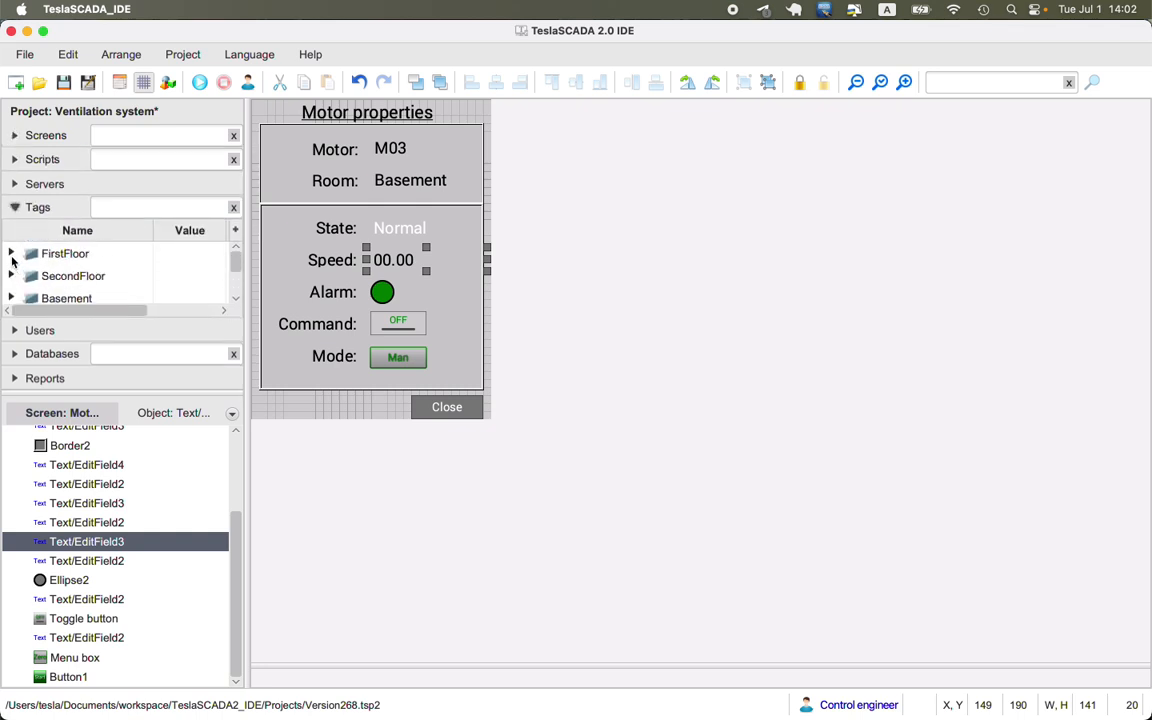
click(10, 253)
click(22, 275)
scroll(91, 302, down, 2)
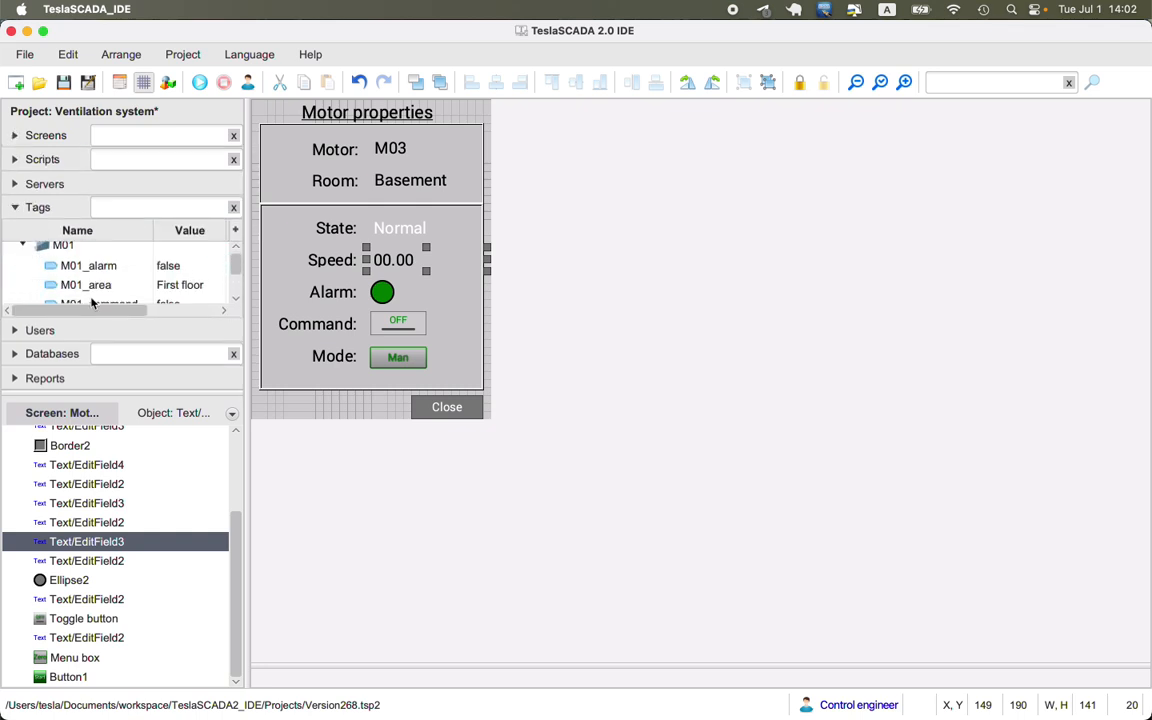
scroll(93, 303, down, 3)
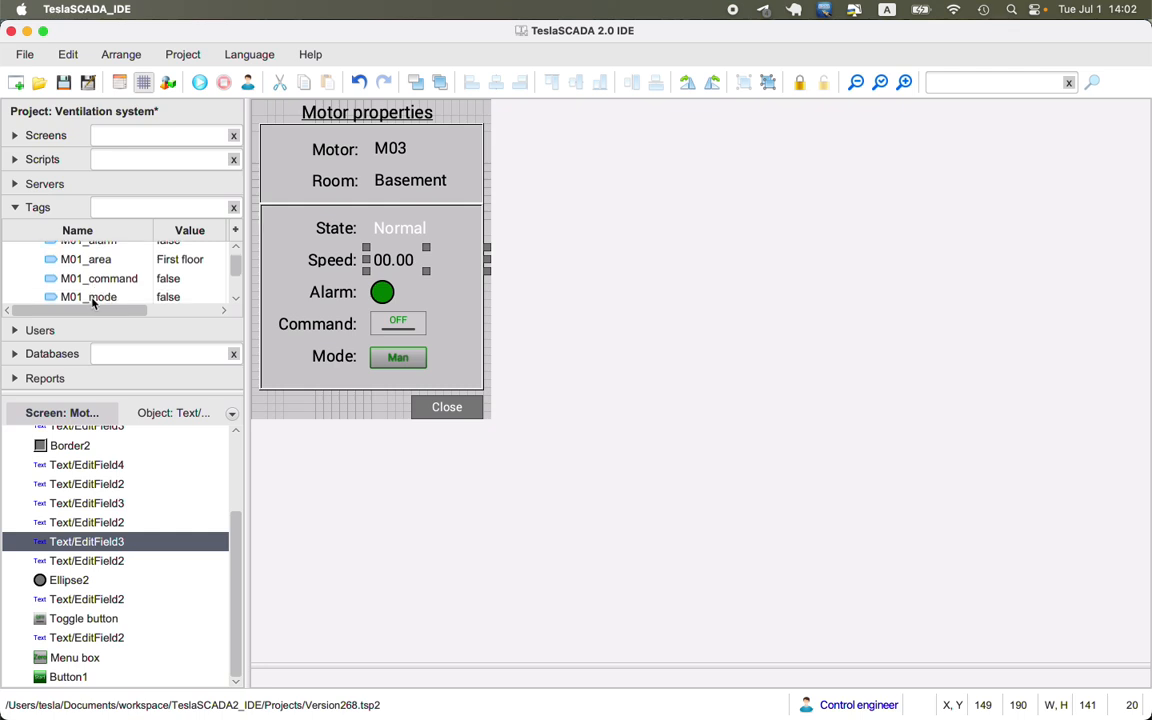
scroll(92, 301, down, 3)
click(90, 295)
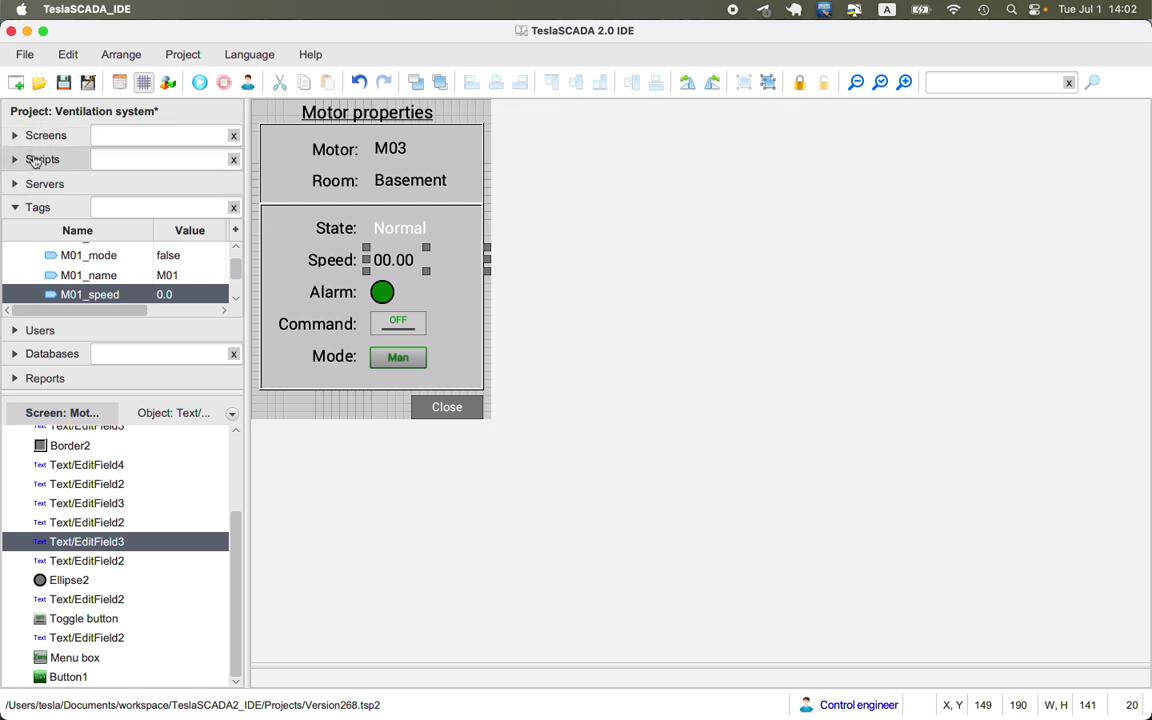
- Return to the project's screens and open the Main screen
scroll(90, 514, up, 4)
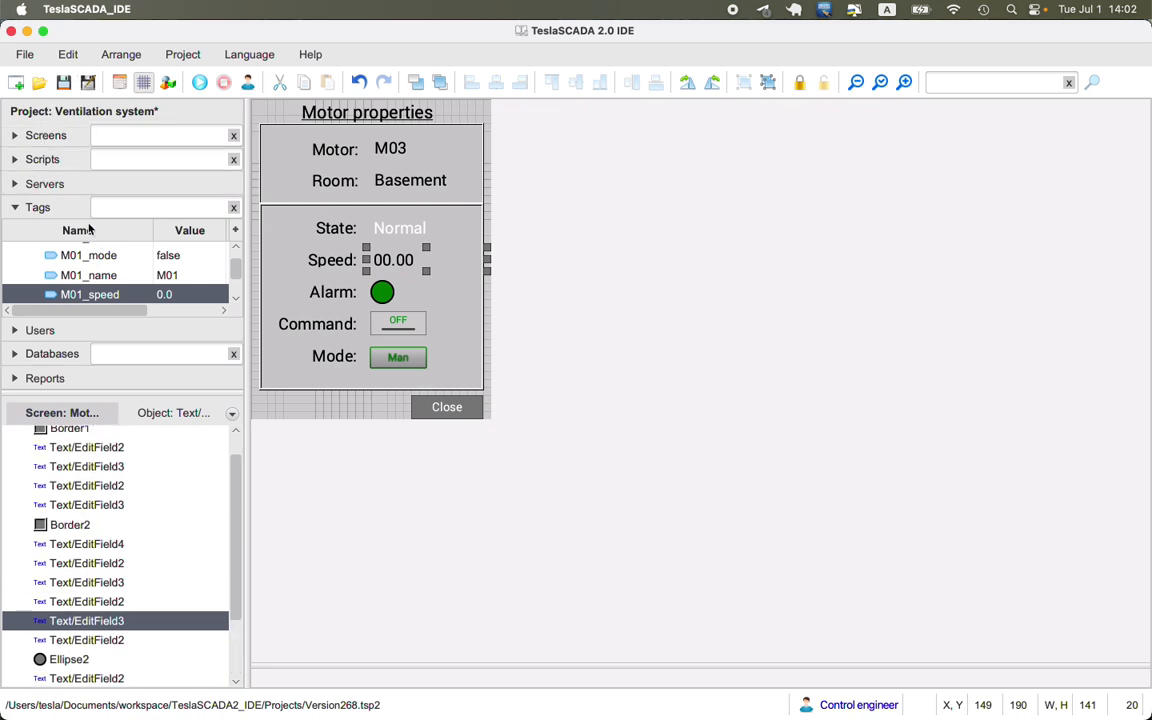
click(46, 135)
click(60, 194)
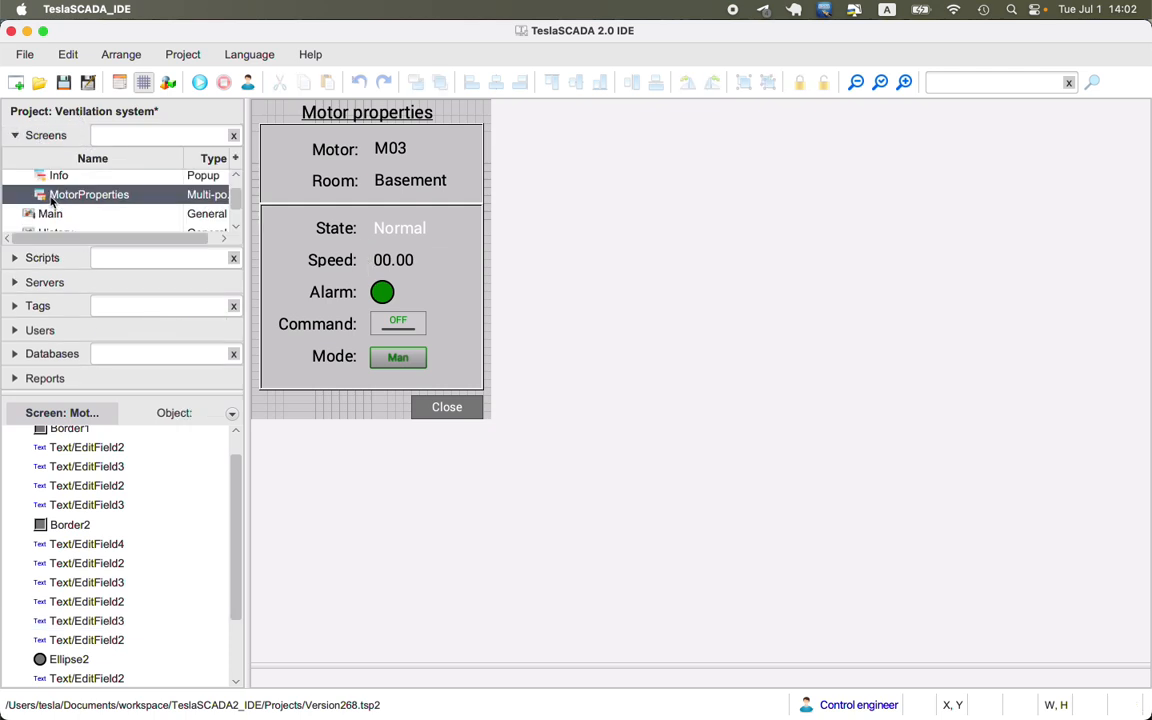
scroll(84, 470, up, 2)
scroll(72, 206, up, 2)
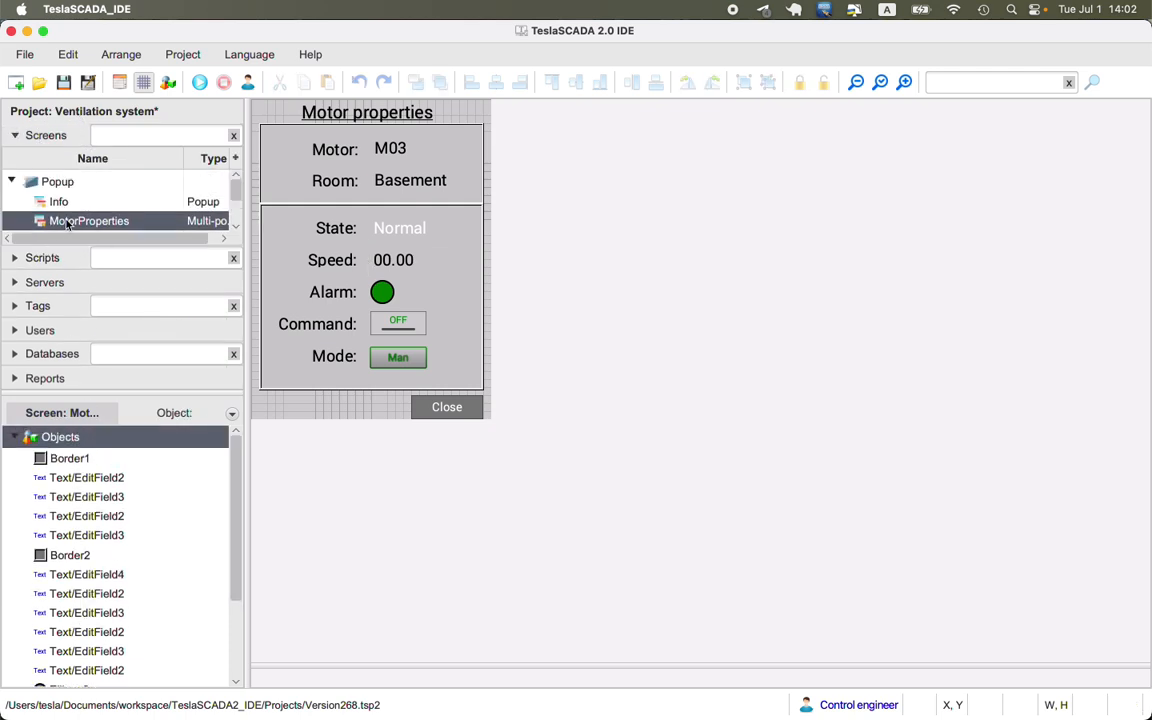
scroll(60, 206, down, 3)
double_click(40, 185)
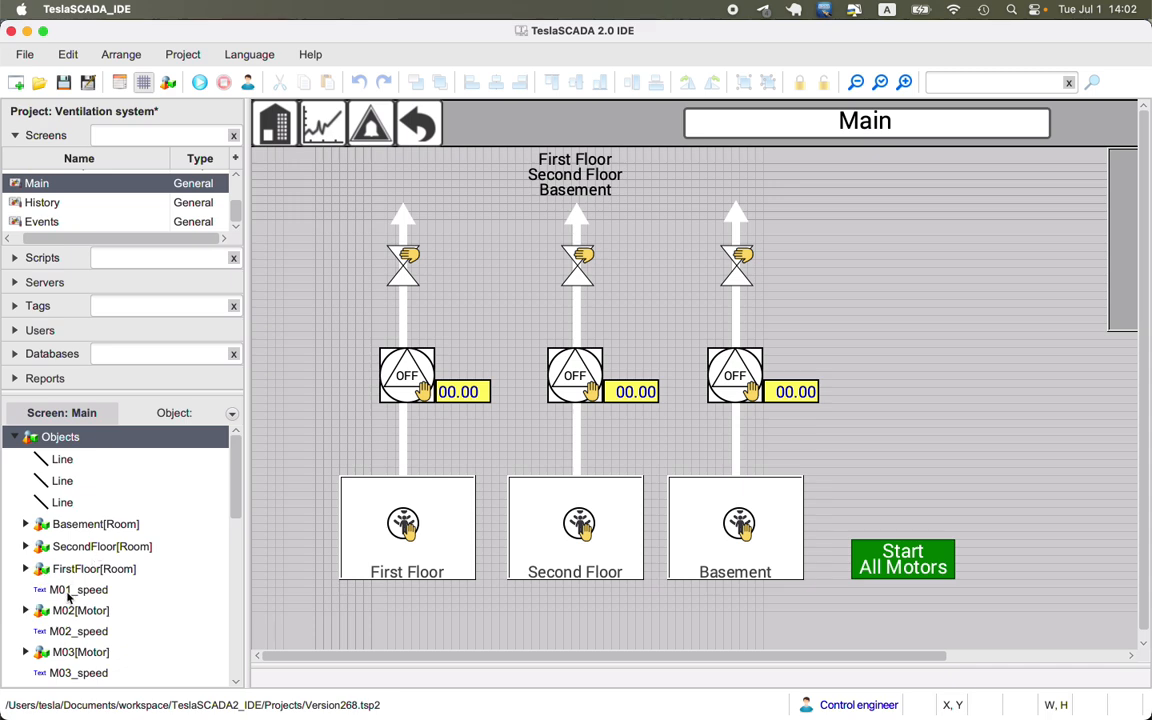
- Examine the popup call arguments and general properties of the M02 button inside the second-floor motor group
click(27, 610)
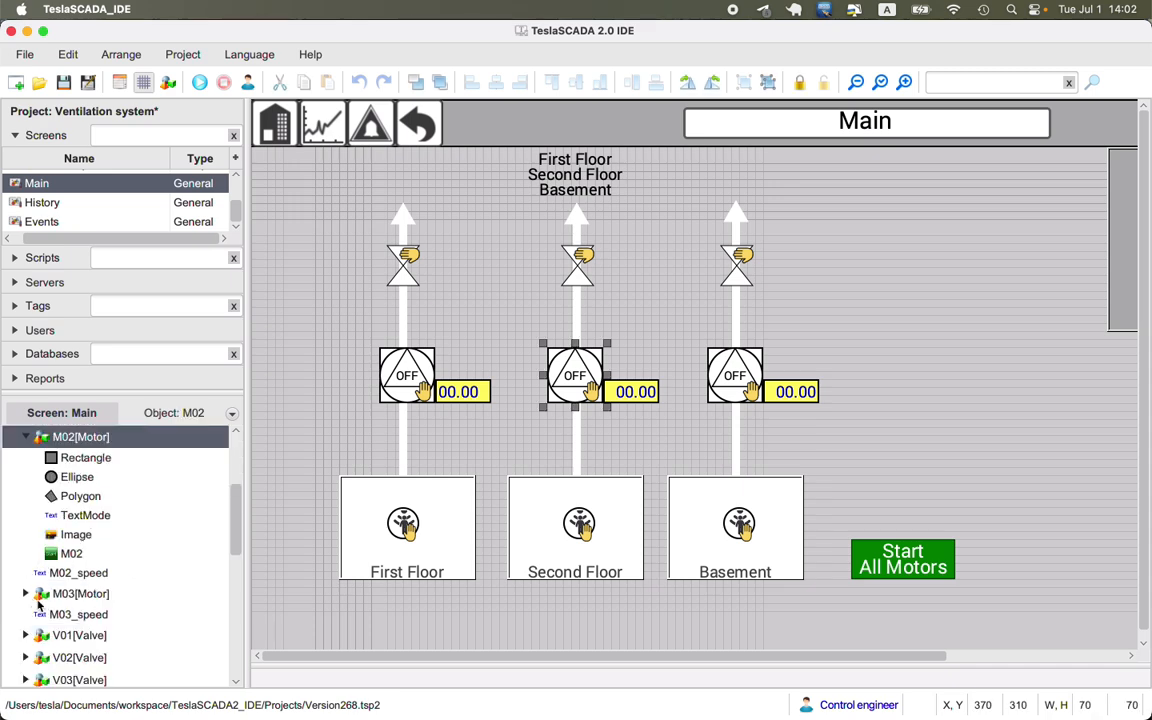
double_click(69, 553)
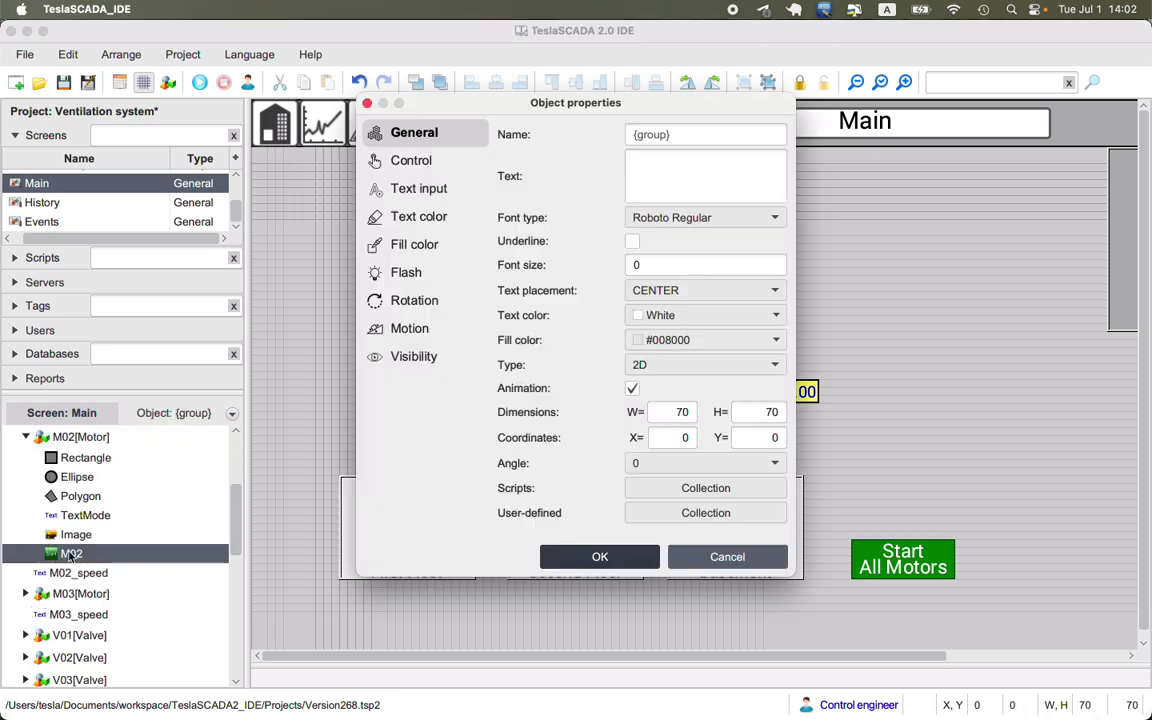
click(412, 161)
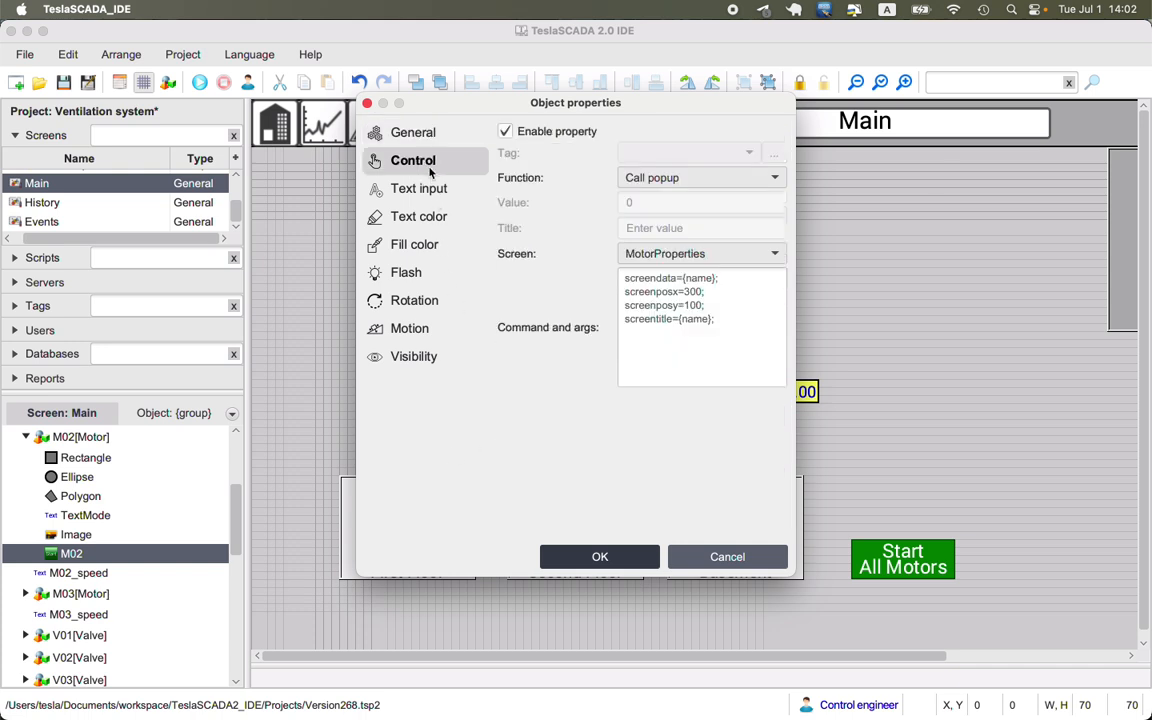
double_click(700, 279)
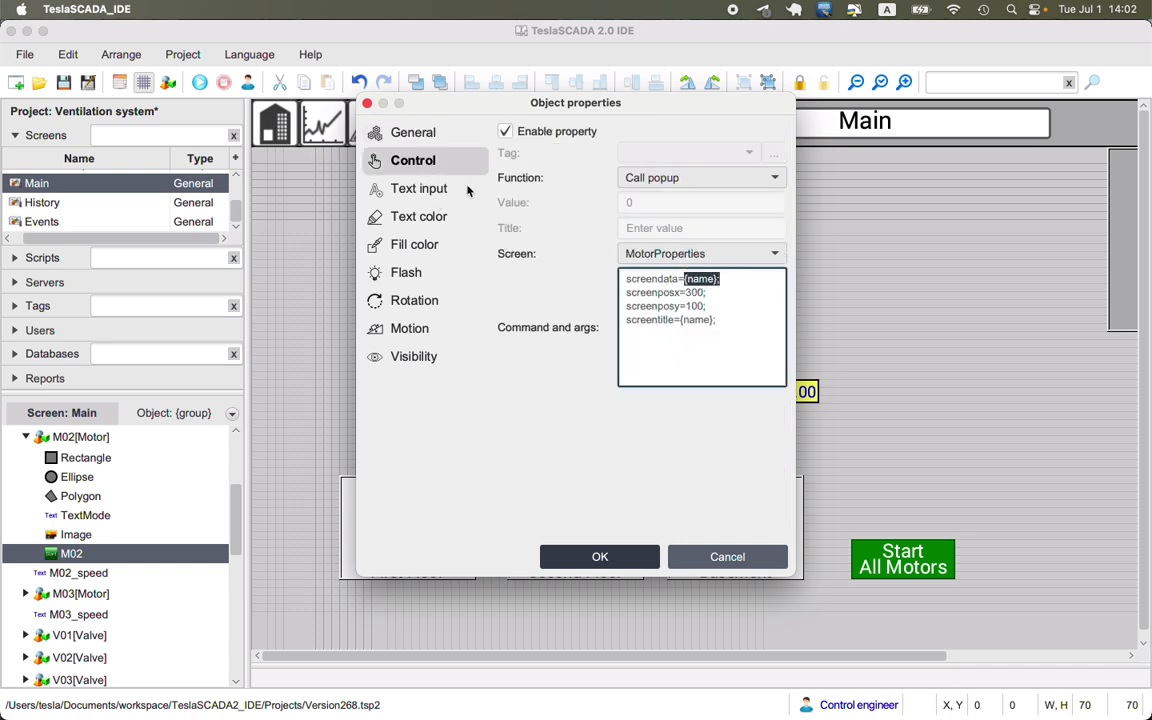
click(418, 137)
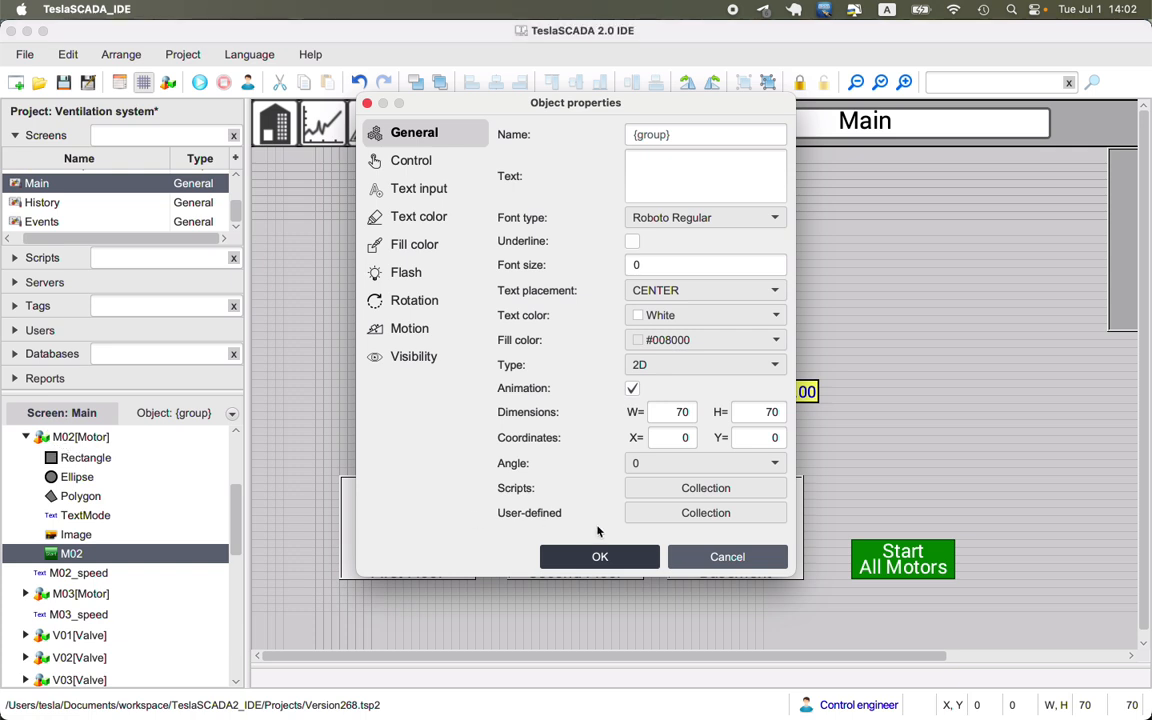
click(713, 560)
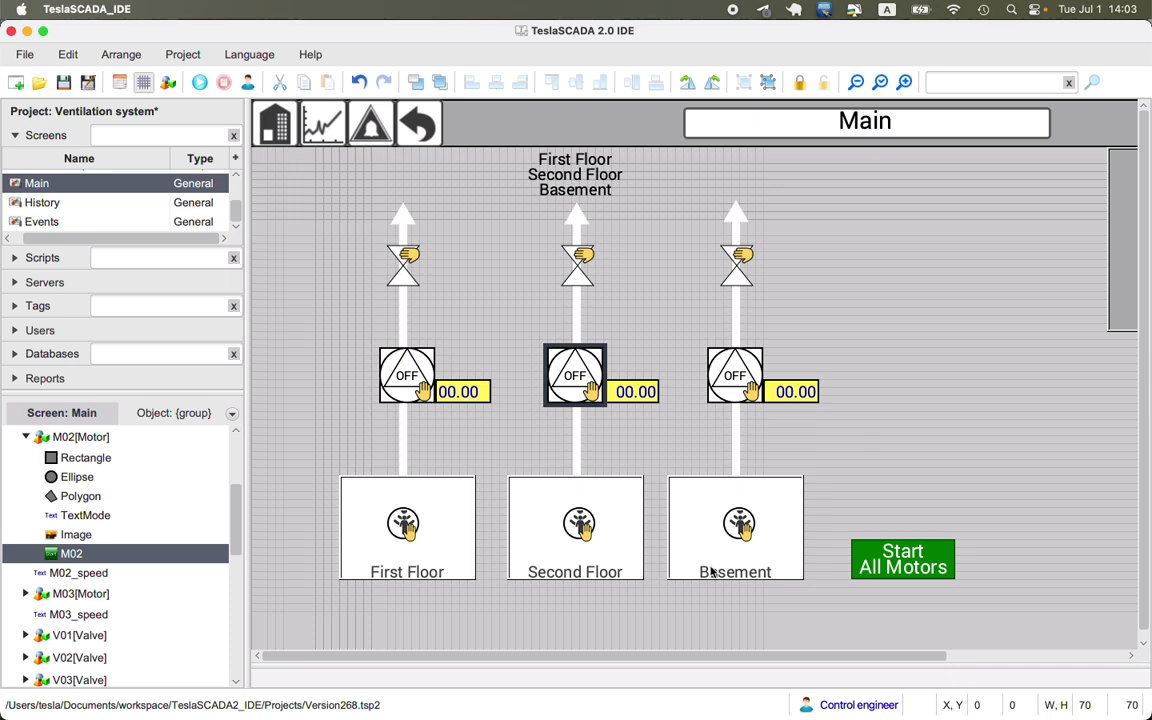
- Run the ventilation project inside the IDE
click(199, 84)
click(625, 254)
click(608, 294)
click(540, 316)
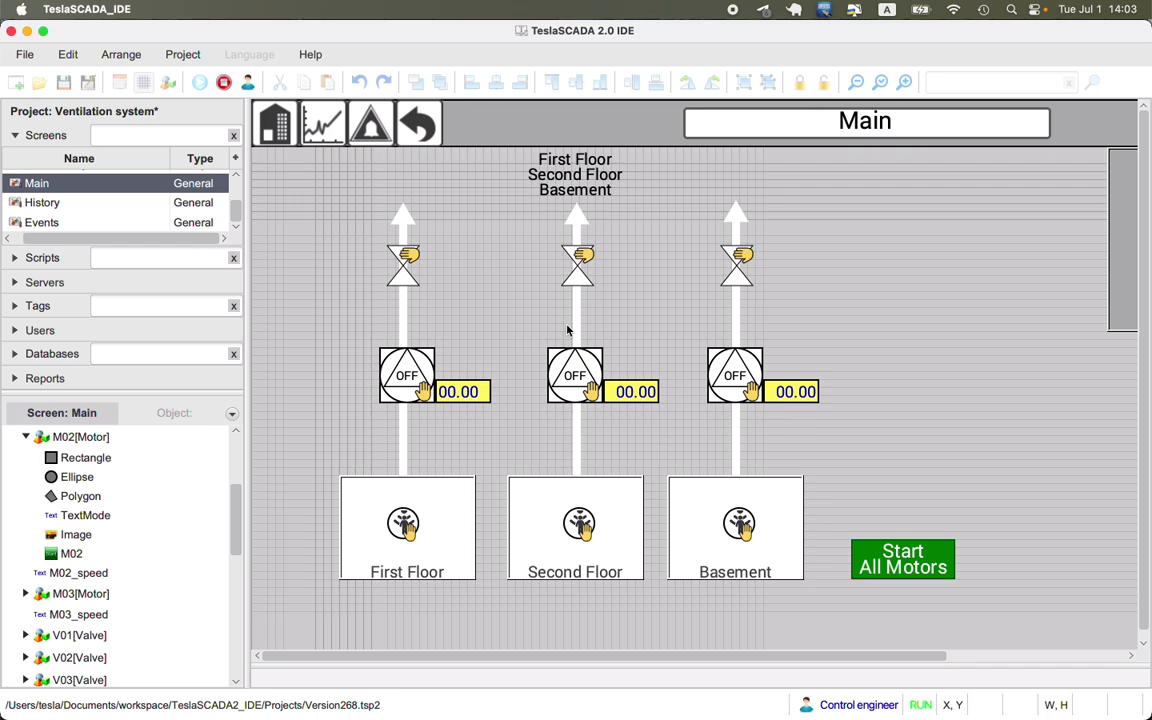
- In motor M01's popup, switch the command to ON and set the mode to Auto, moving the popup aside before closing it
click(401, 372)
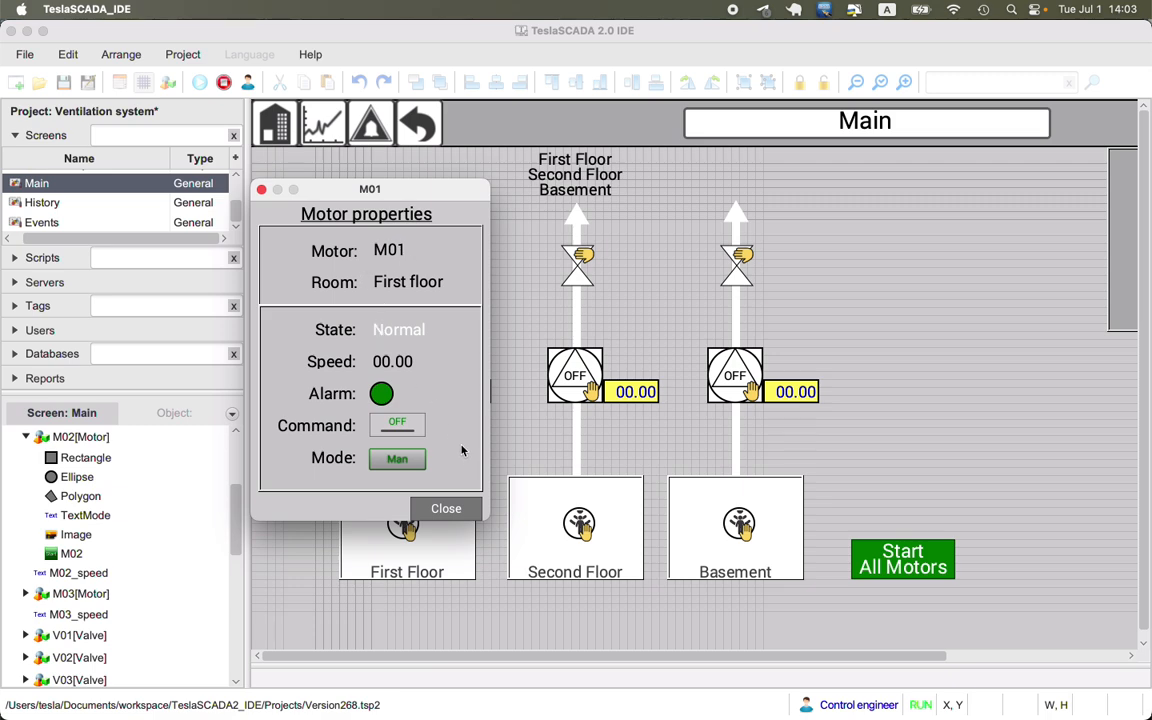
click(397, 428)
drag(390, 189, 622, 203)
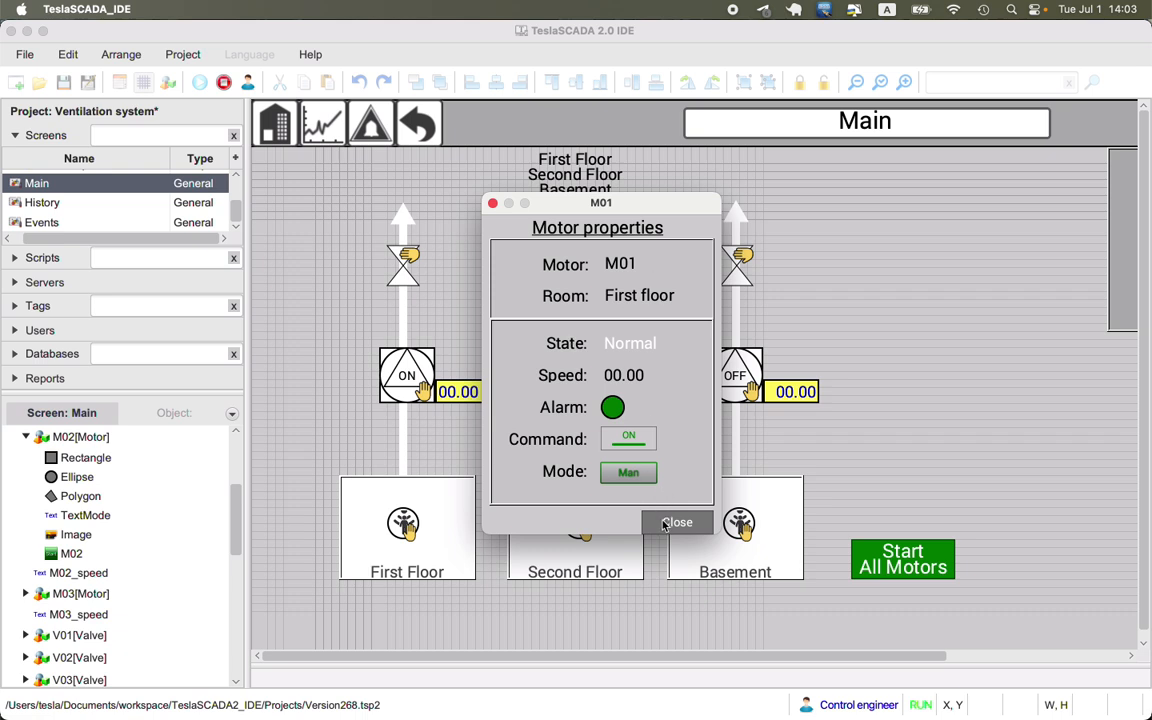
click(622, 474)
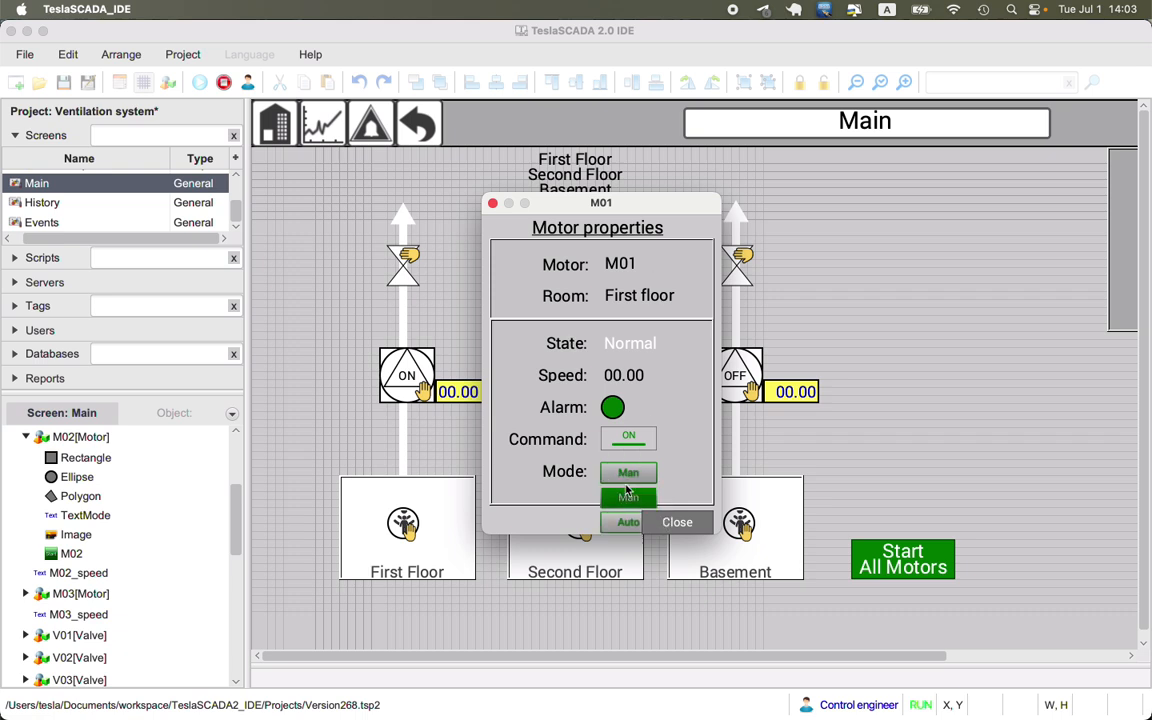
click(623, 518)
click(672, 522)
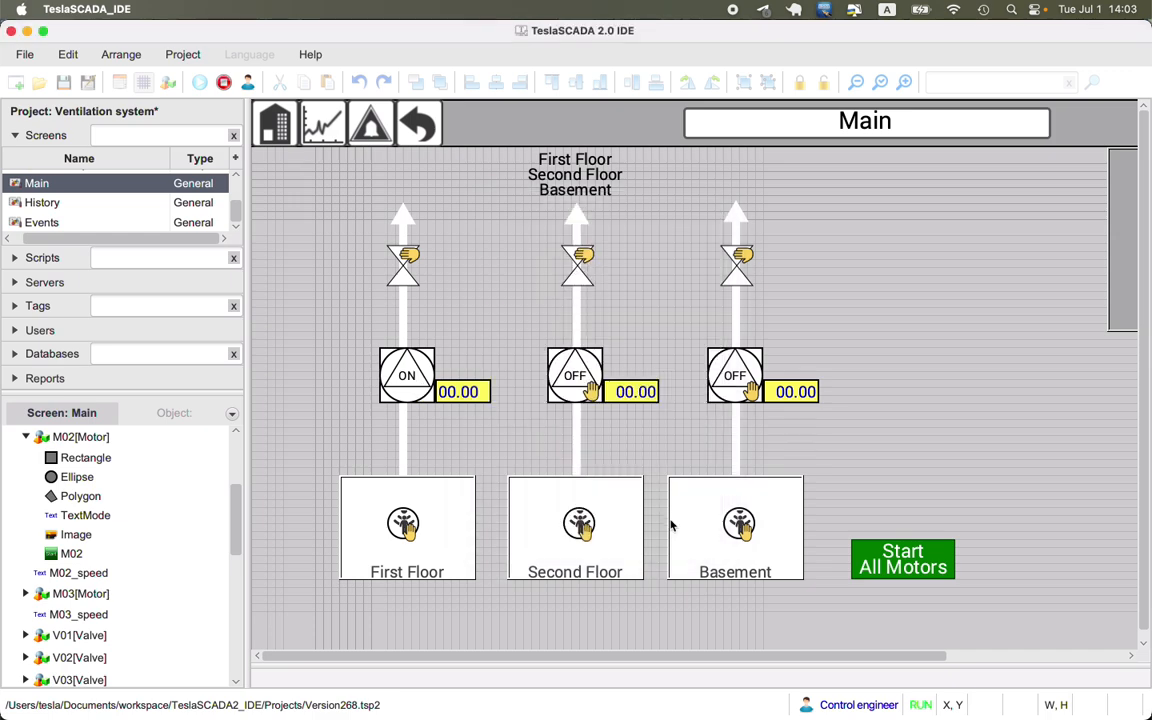
- Show the popups of motors M02 and M03 side by side and close both
click(569, 370)
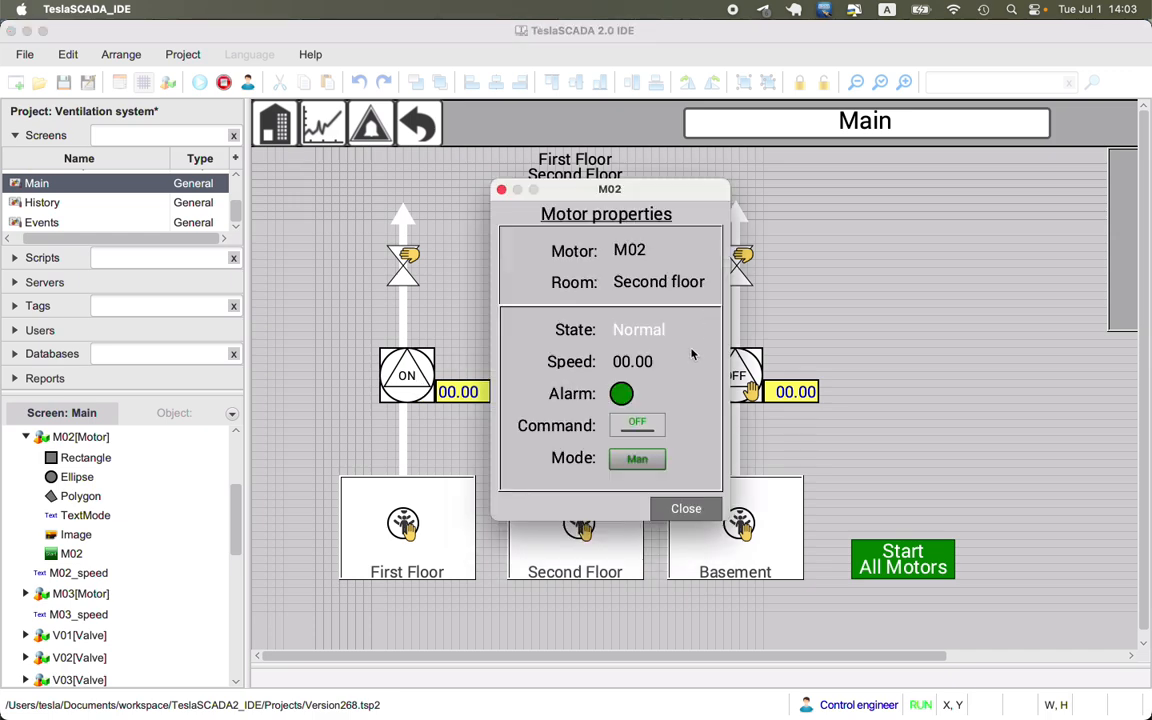
click(748, 376)
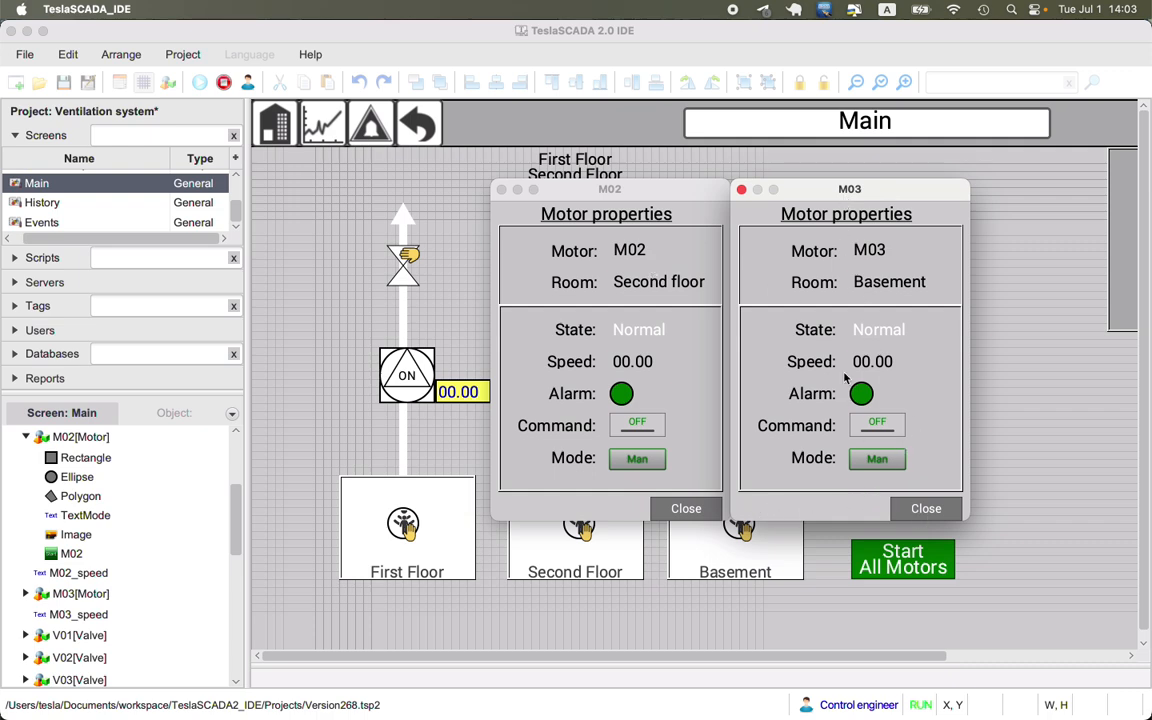
click(926, 508)
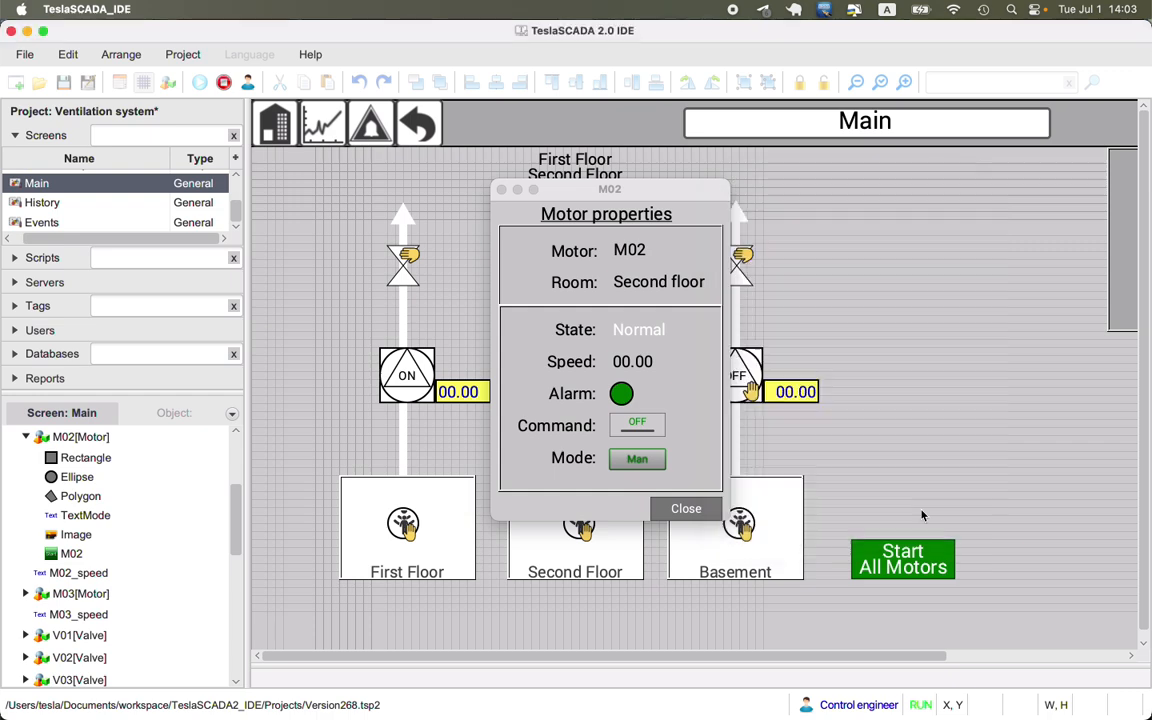
click(688, 508)
- Switch to TeslaSCADA Runtime and run the ventilationsystem_lesson8.tsp2 project as Control engineer
click(912, 714)
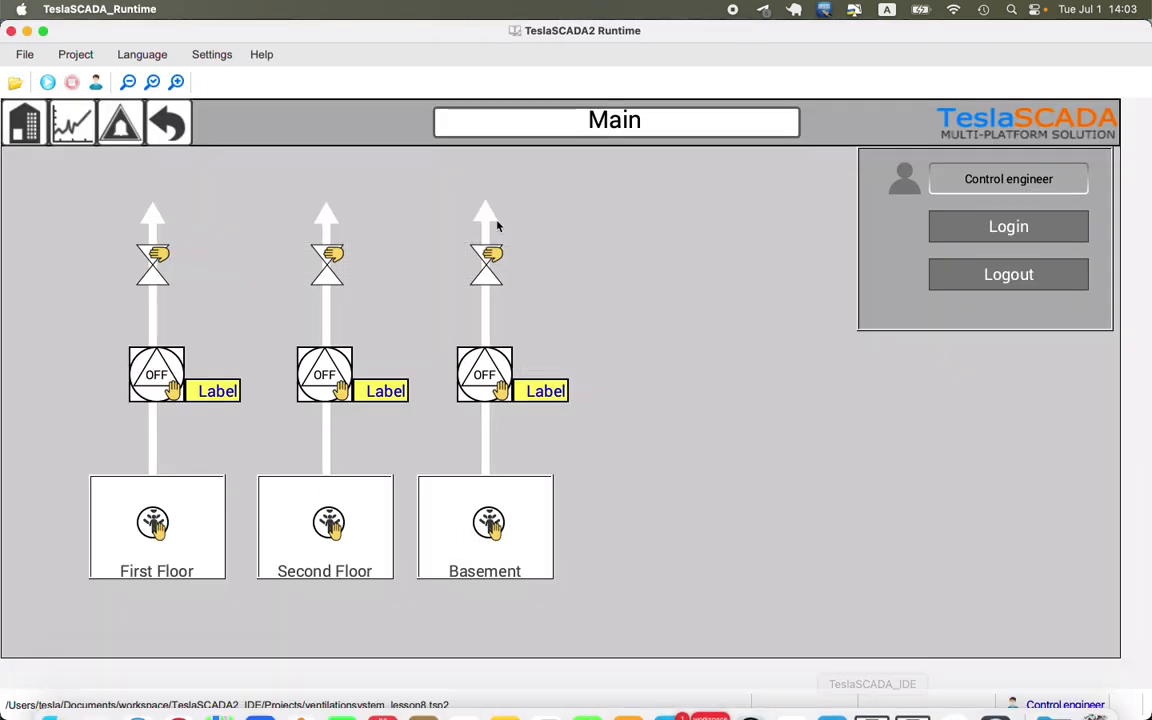
click(45, 86)
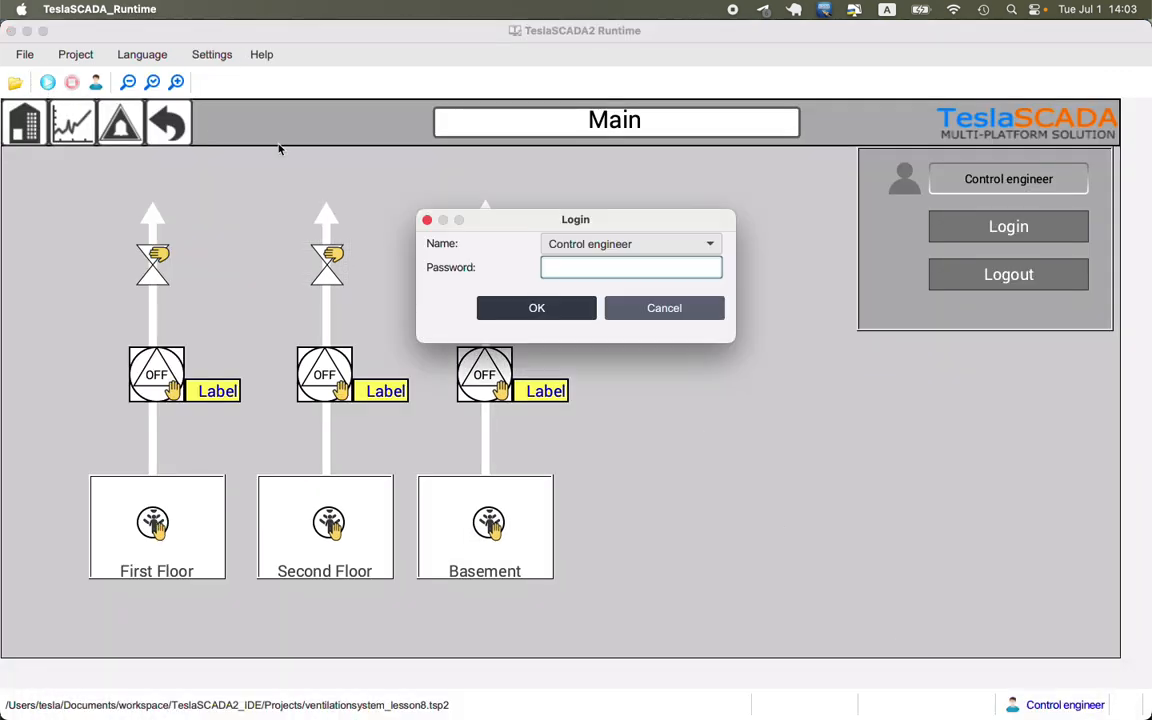
click(496, 312)
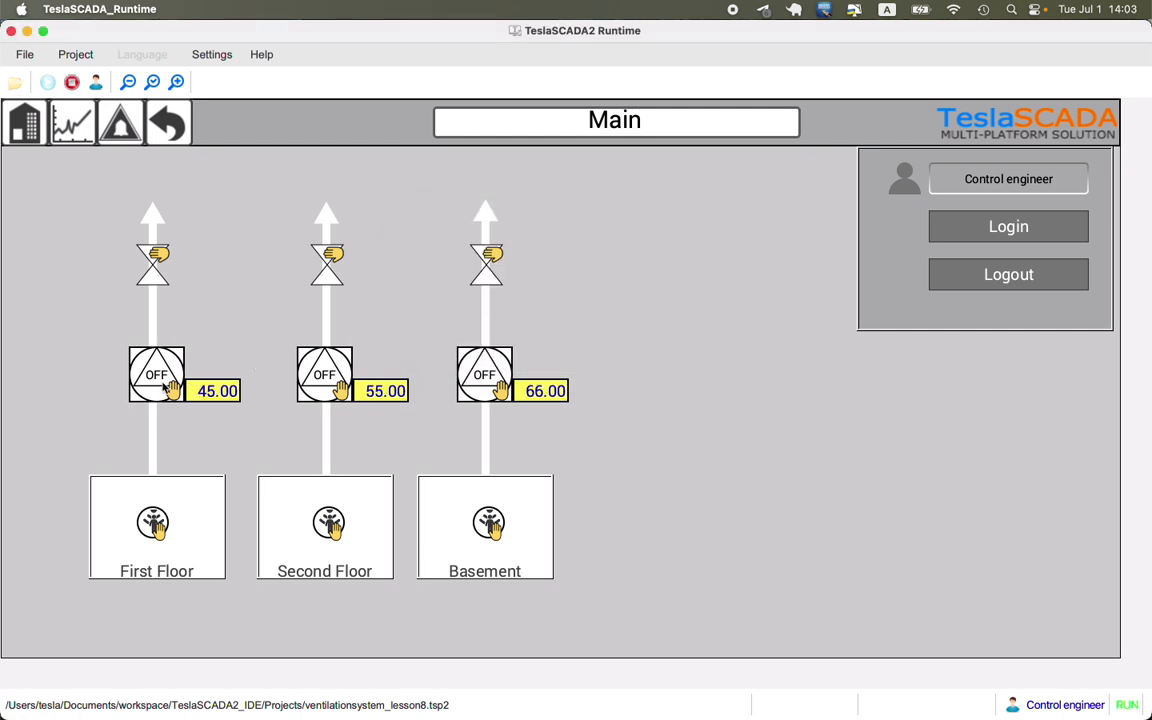
- Switch motors M01 and M02 to ON in their popups, moving M02's popup aside and closing each one
click(167, 387)
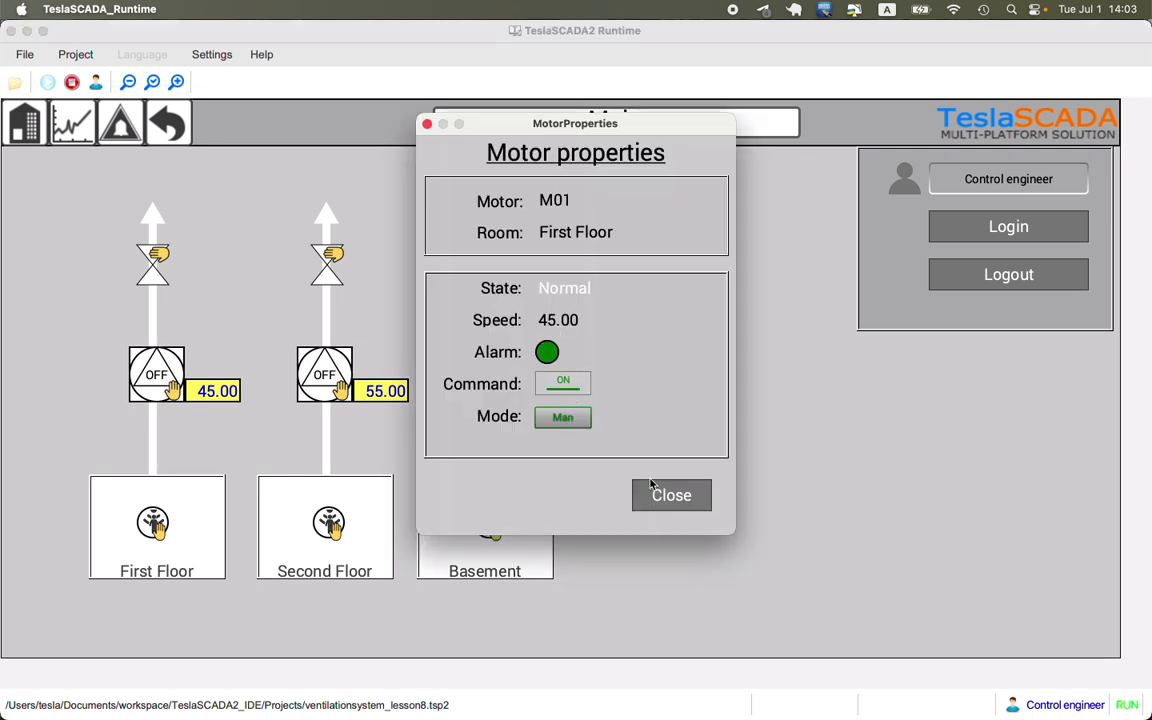
click(668, 506)
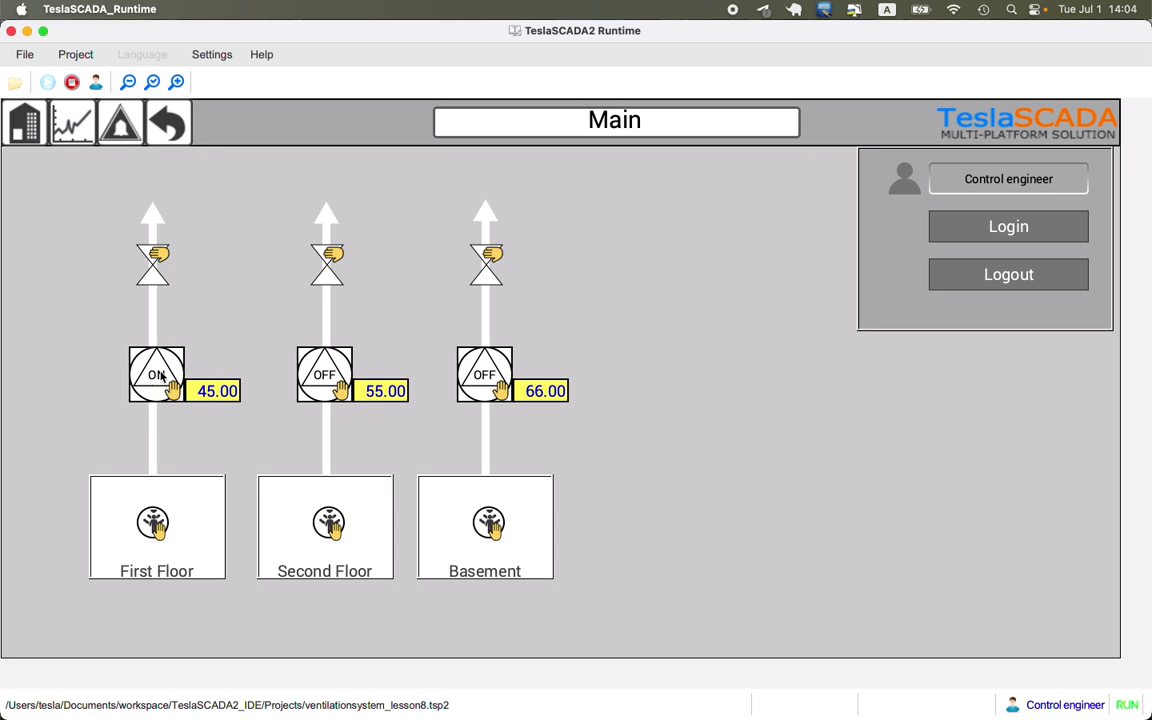
click(305, 372)
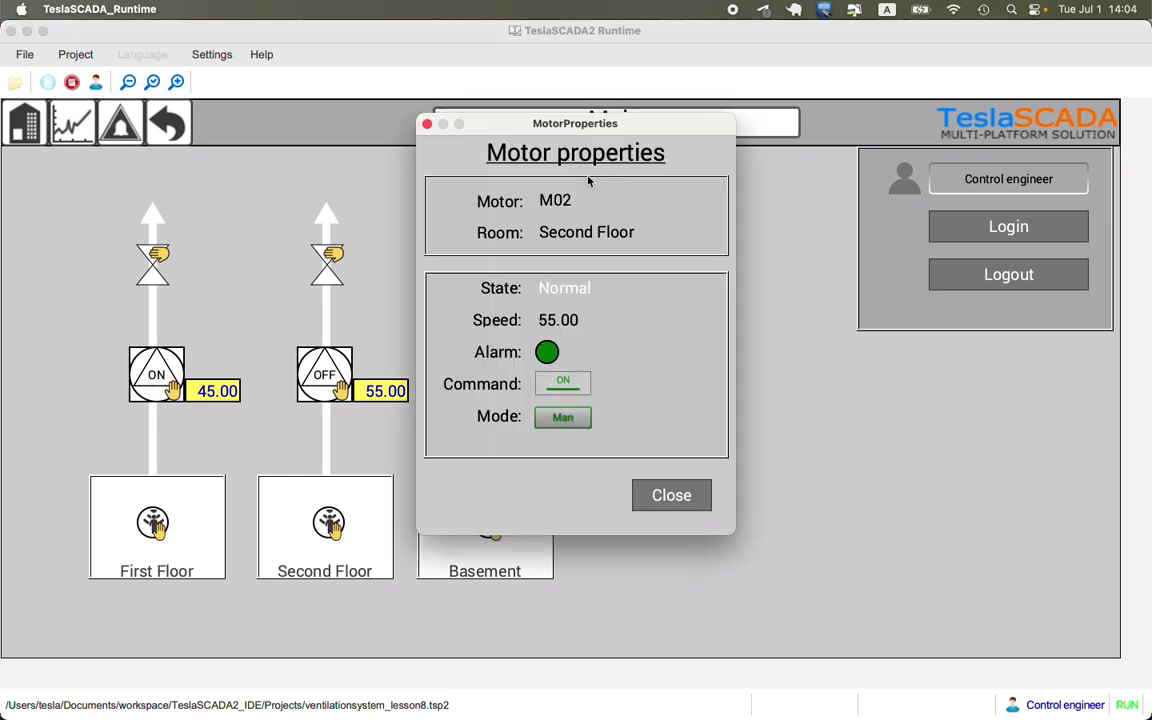
drag(578, 124, 166, 120)
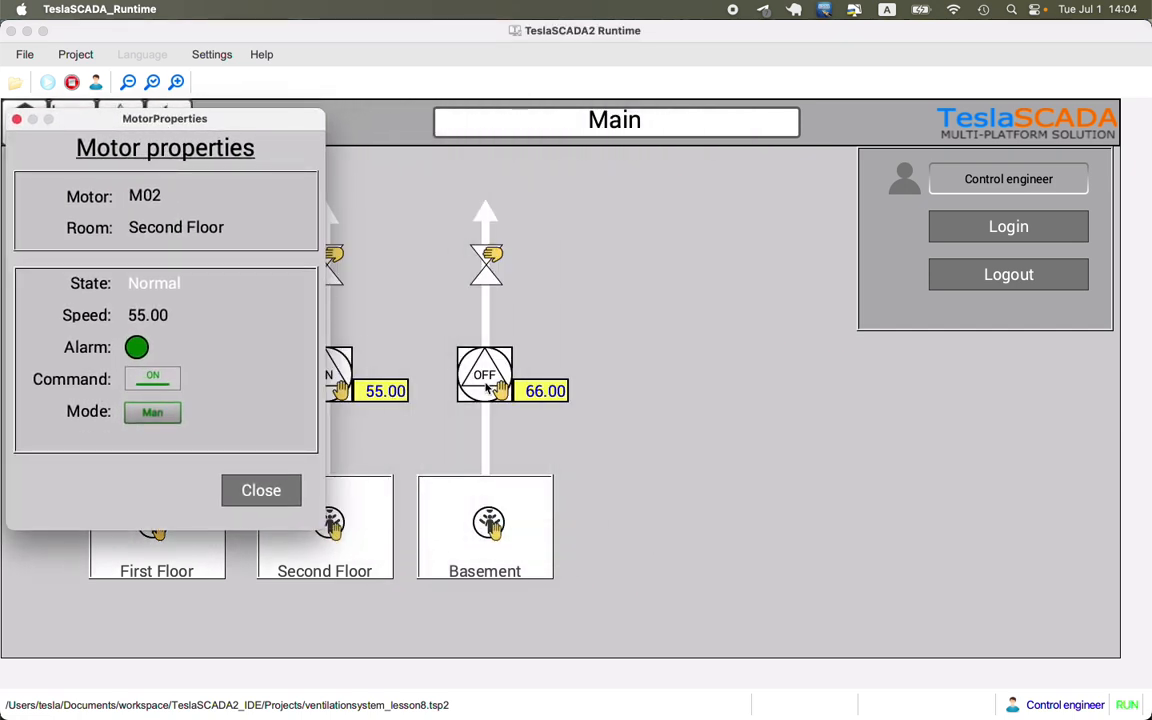
click(282, 490)
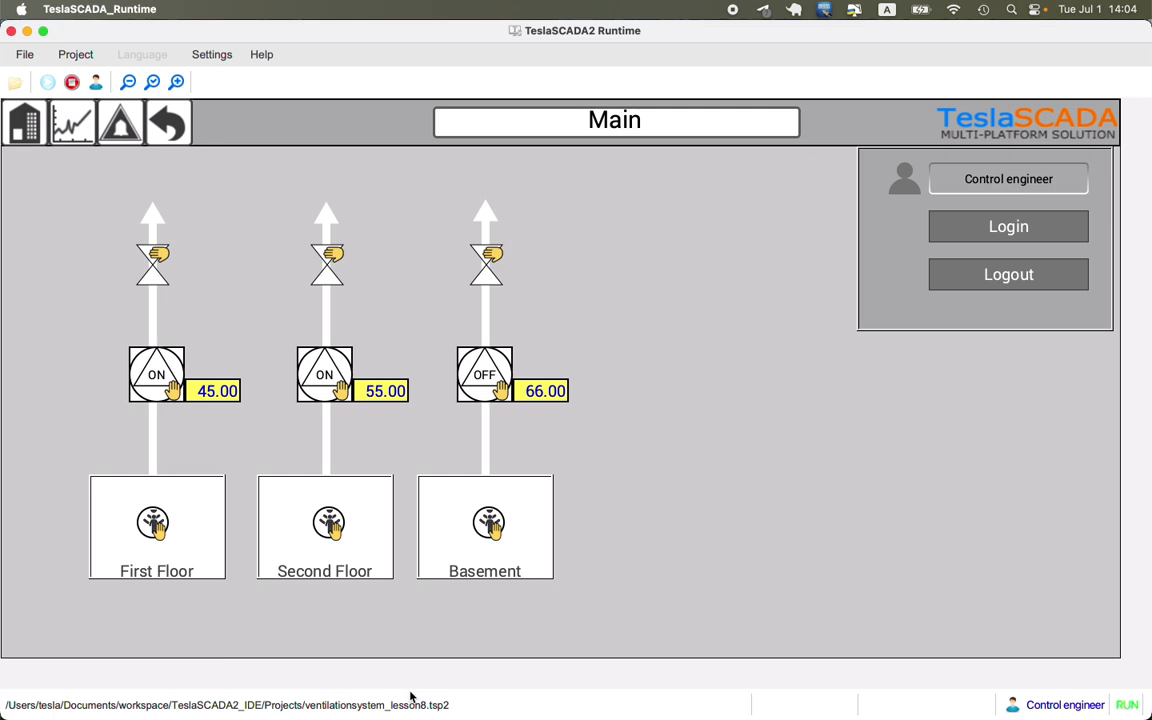
- Stop the running project and open Version268.tsp2 in its place
click(95, 82)
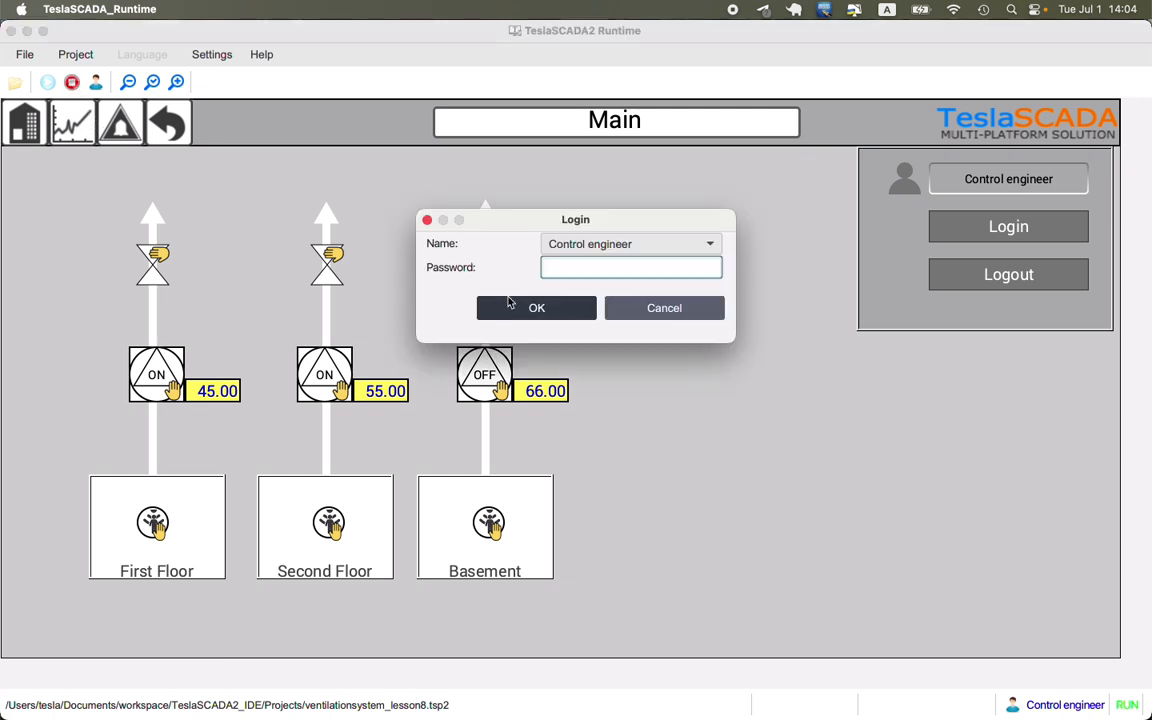
click(532, 309)
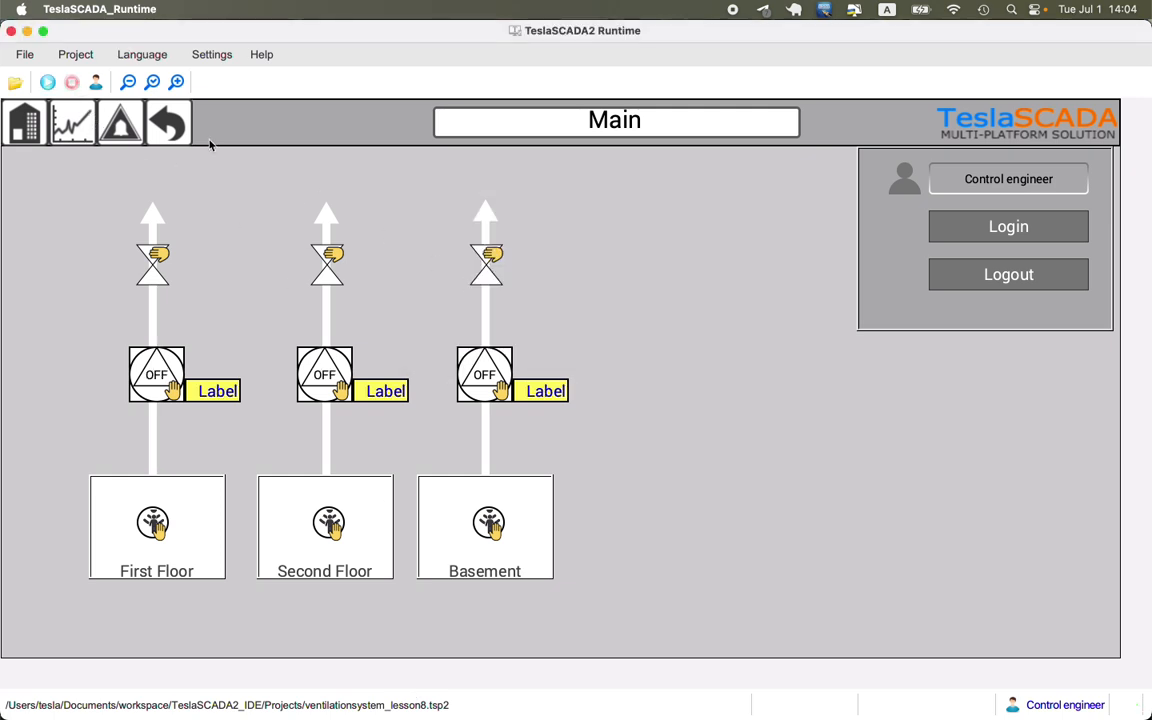
click(16, 85)
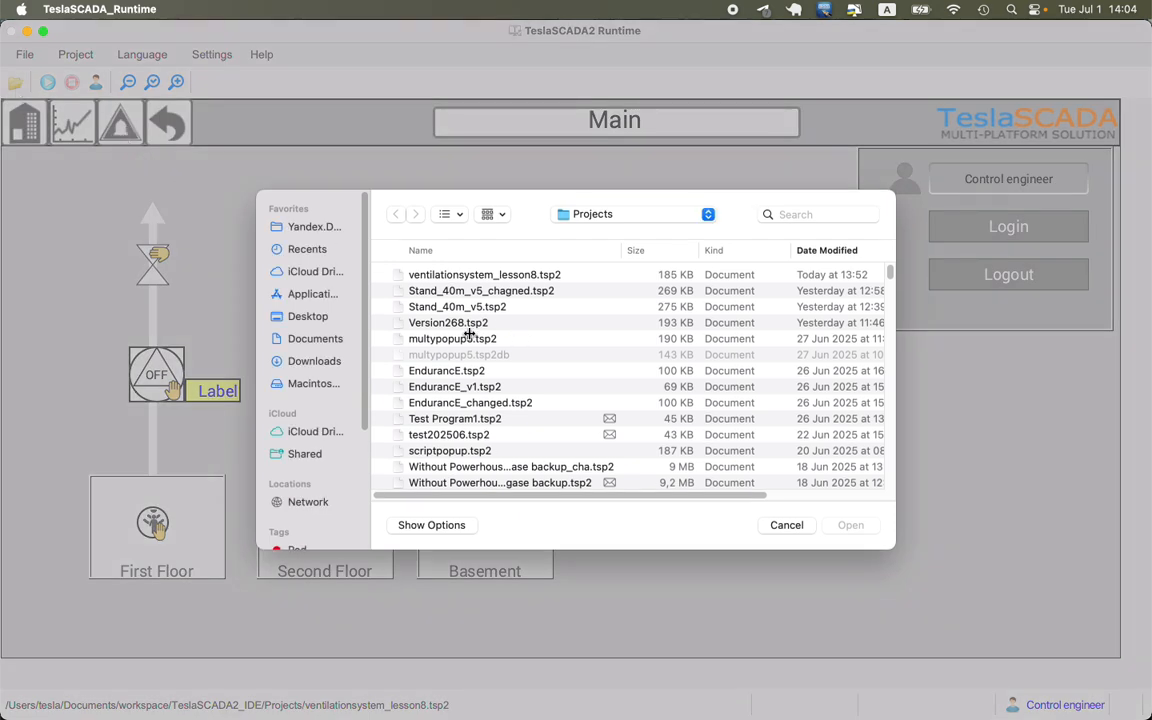
double_click(415, 292)
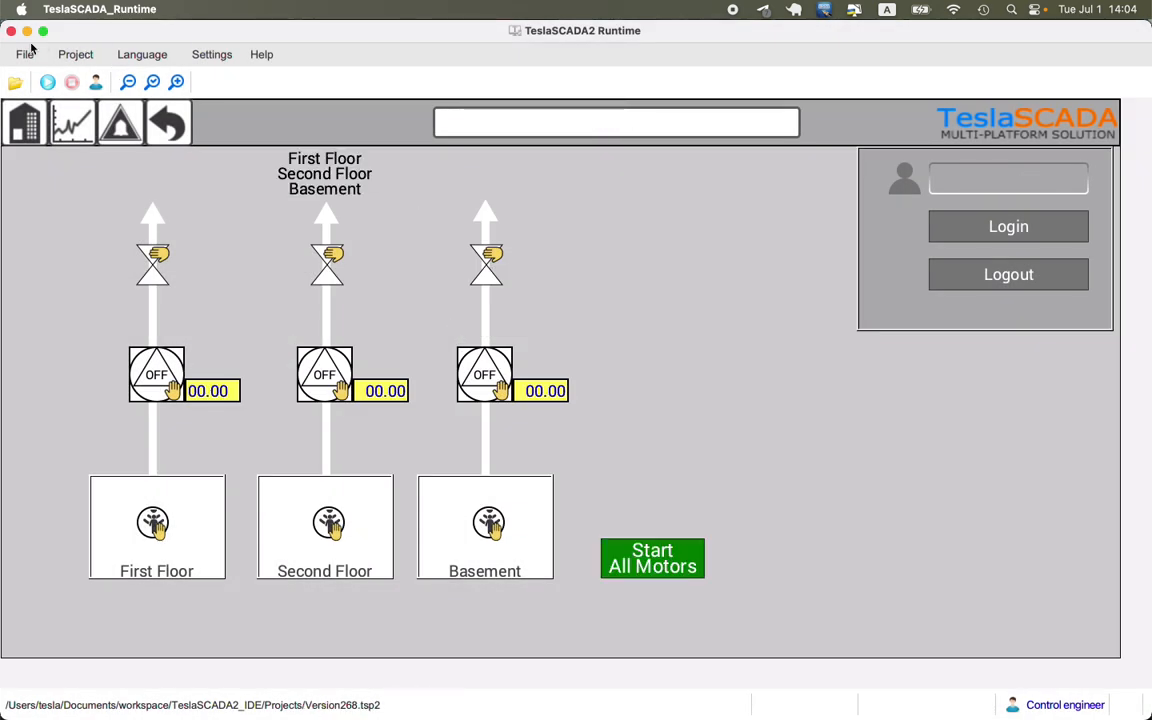
- Run the opened project, logging in as Control engineer
click(53, 82)
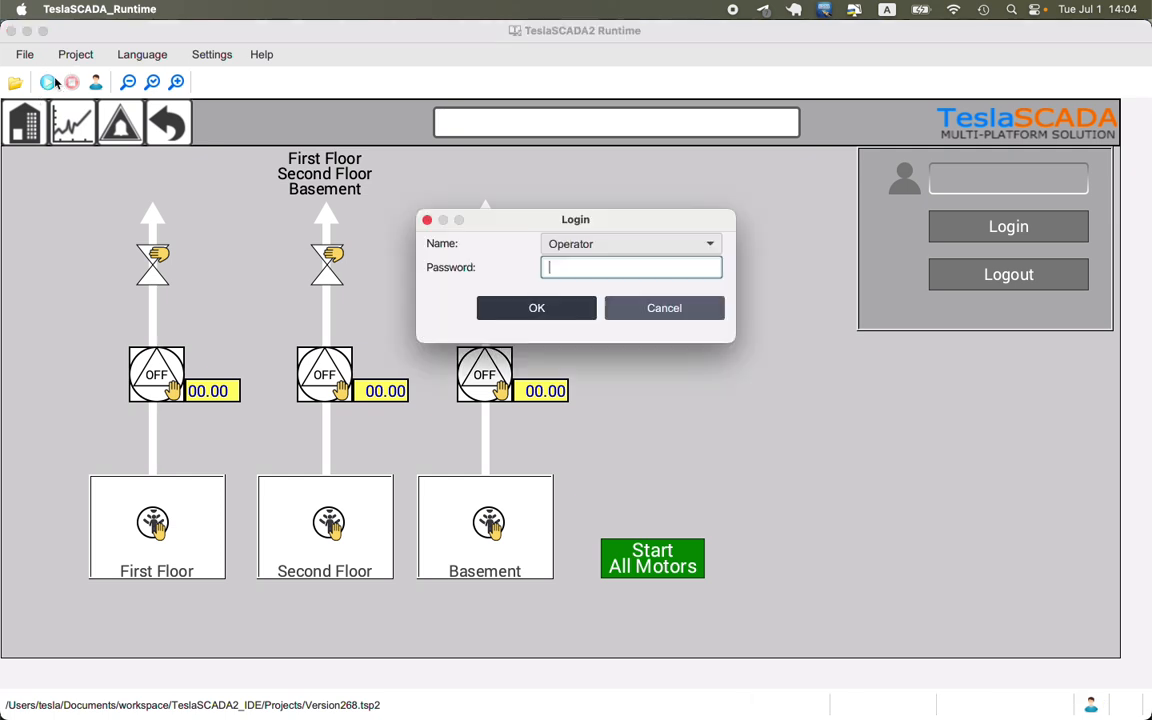
click(606, 245)
click(598, 286)
click(578, 307)
- Open the popups of motors M01, M02 and M03 together, switch M03's command to ON and close all three
click(152, 352)
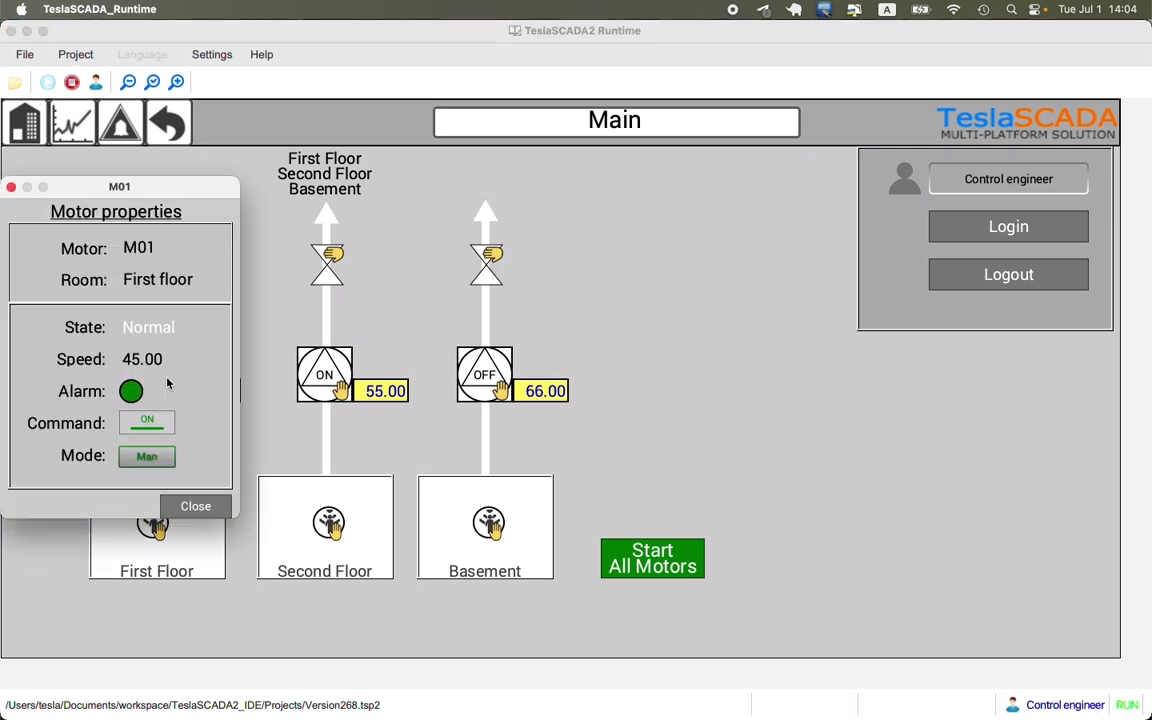
click(330, 380)
click(503, 380)
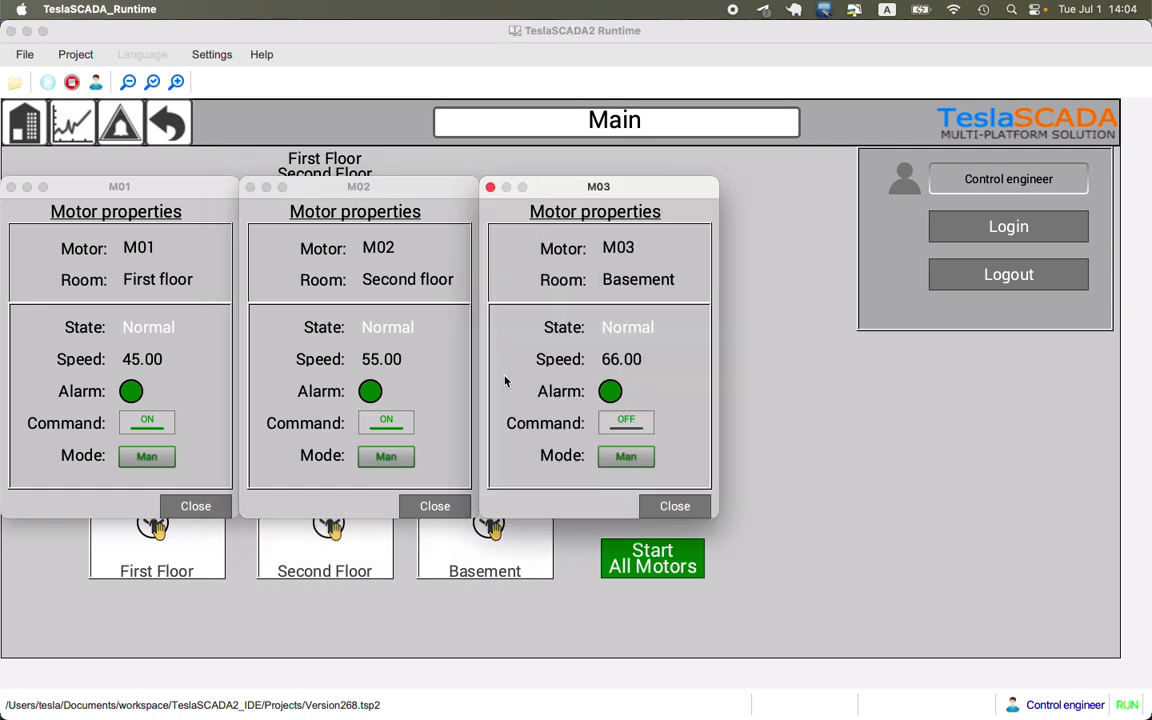
click(629, 433)
click(672, 506)
click(440, 506)
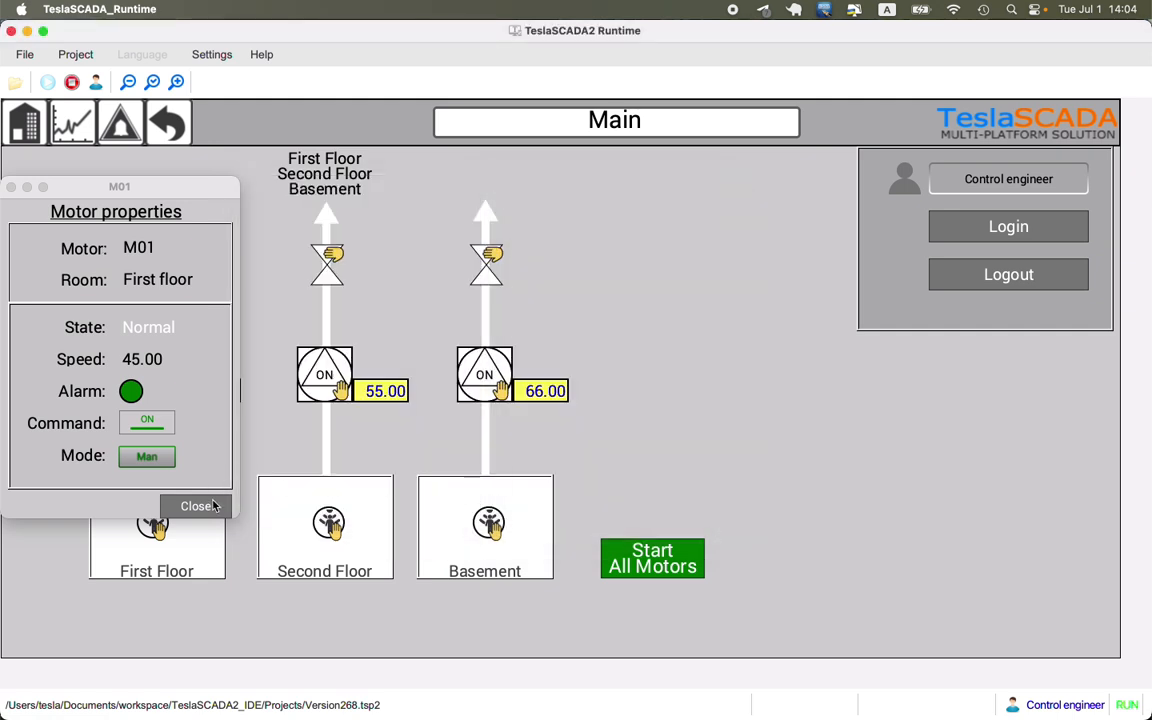
click(196, 506)
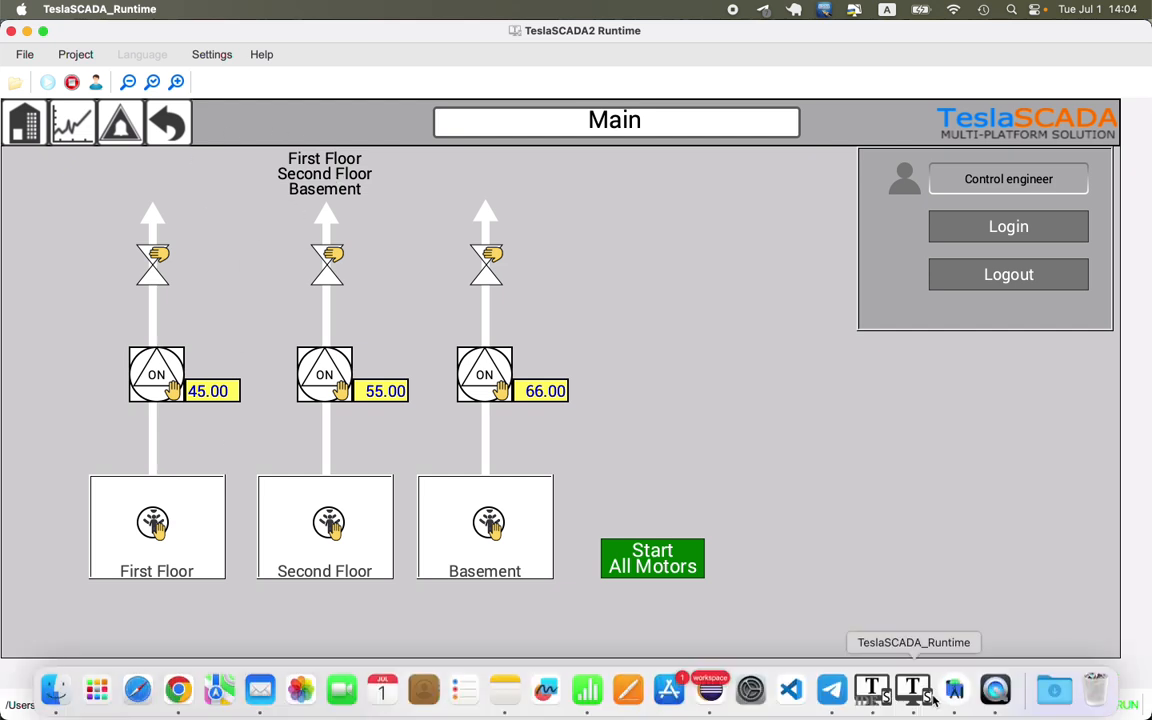
- Switch to TeslaSCADA 2.0 IDE and stop the project running there
click(856, 689)
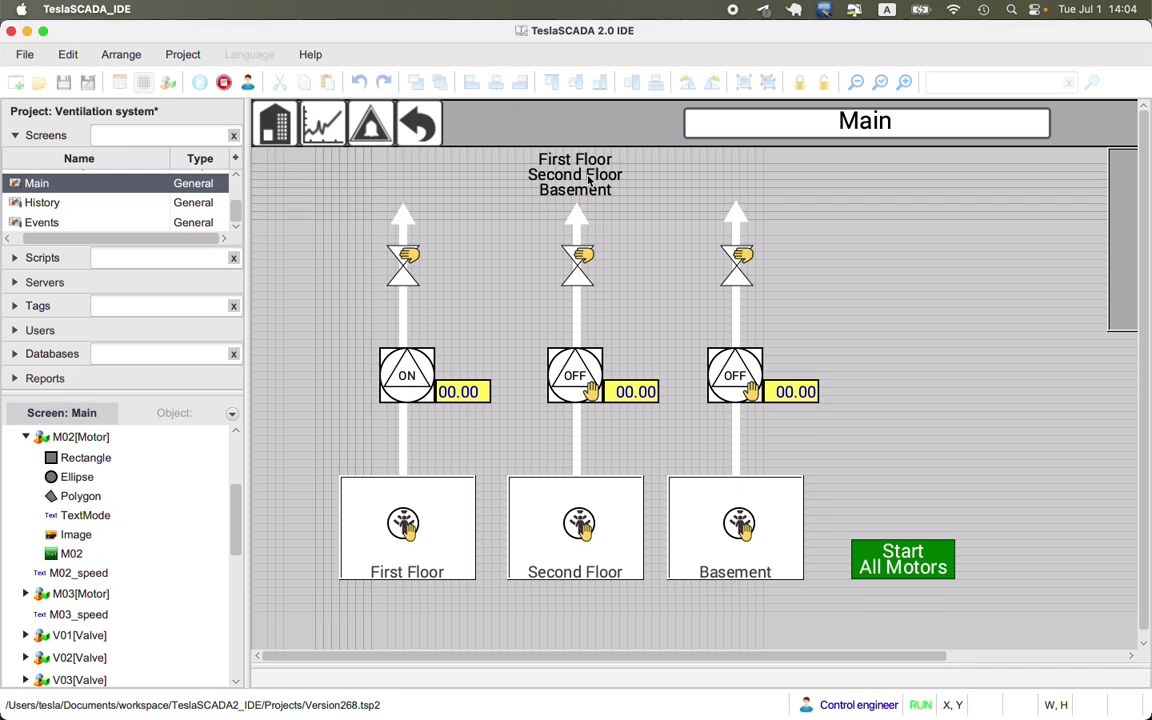
click(222, 81)
click(541, 312)
- Examine the general properties of the three-line floor text and of the Start All Motors button on the Main screen
click(558, 179)
double_click(558, 179)
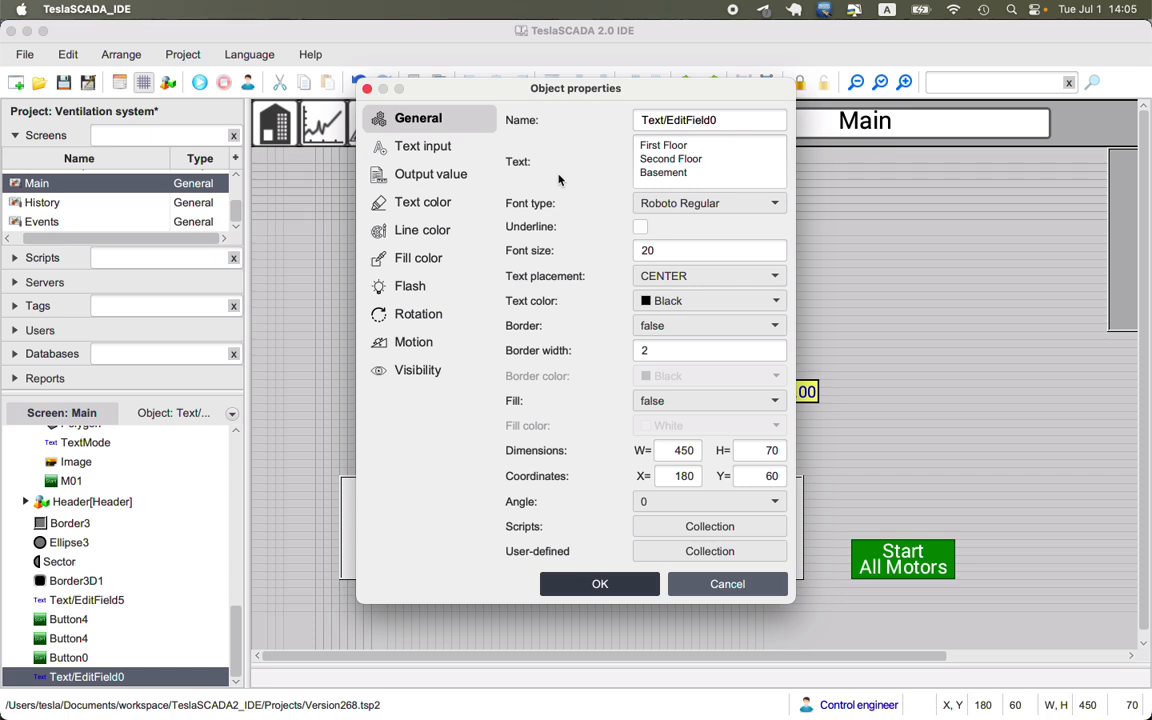
click(727, 584)
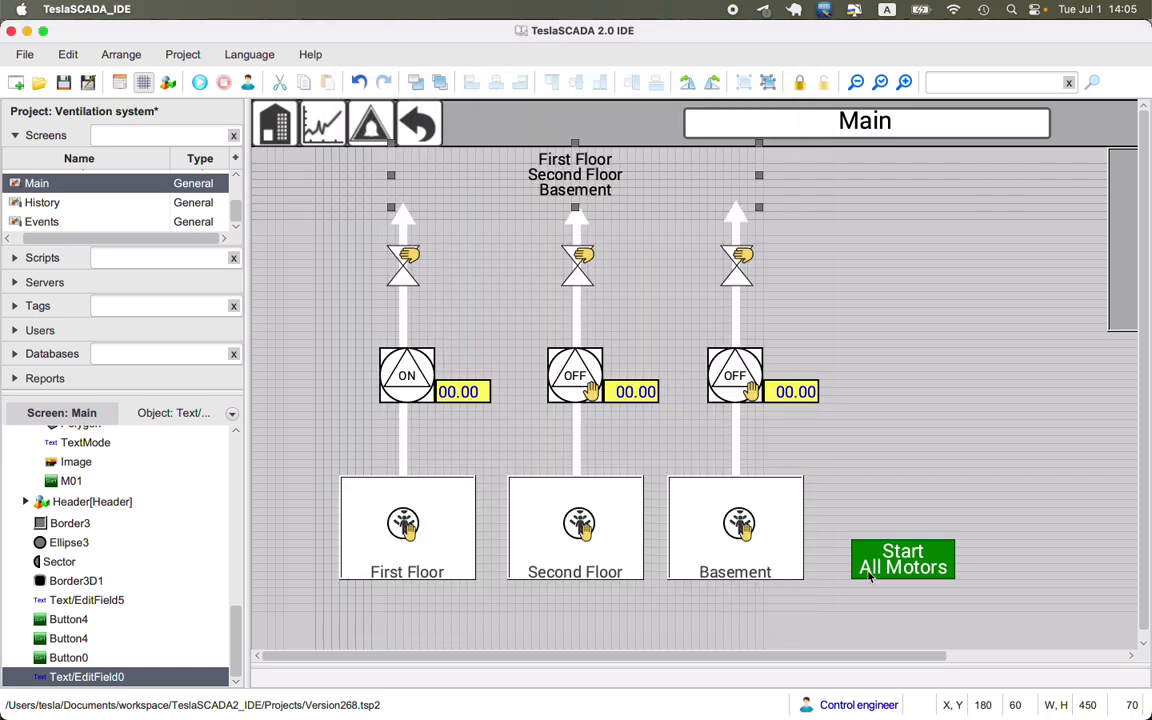
click(906, 570)
double_click(906, 570)
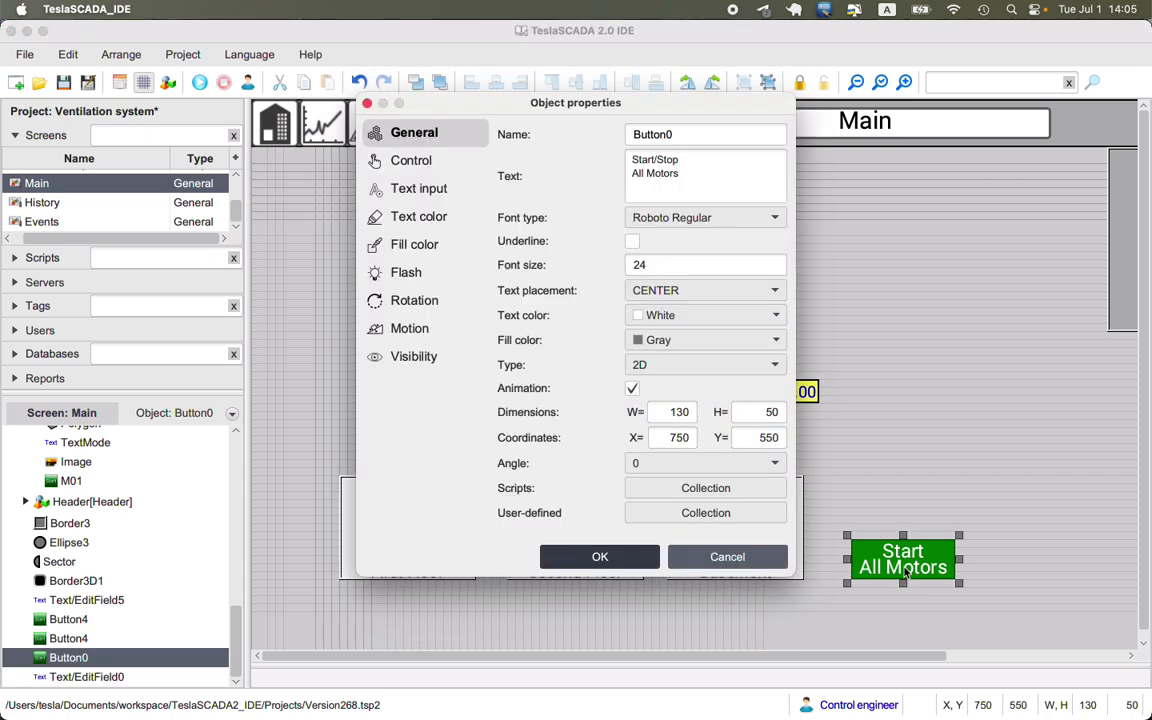
click(738, 556)
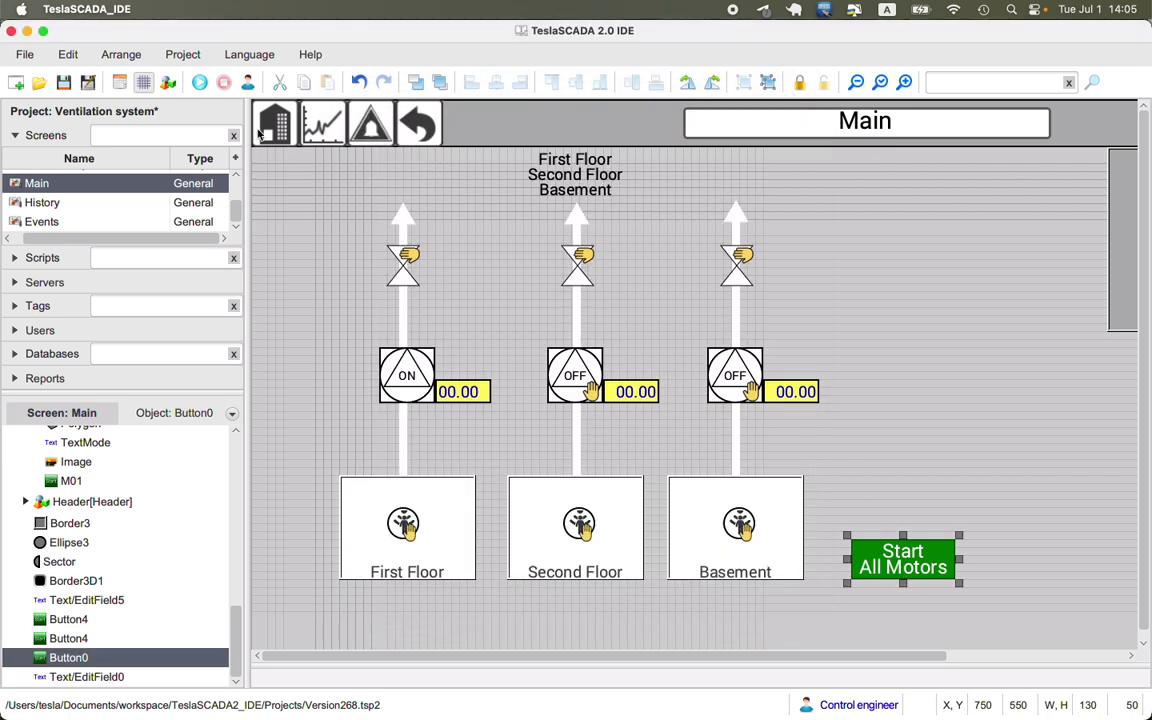
- View the Buttons and Switches library of graphical objects and close it without adding anything
click(168, 82)
click(300, 220)
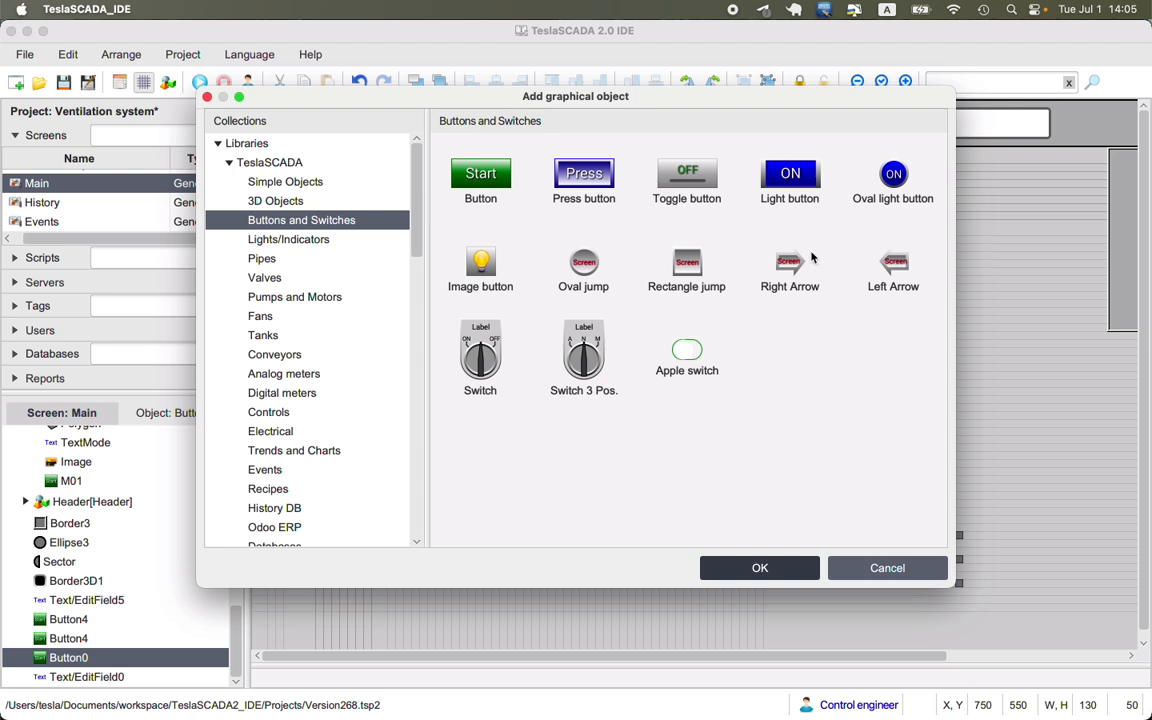
click(884, 575)
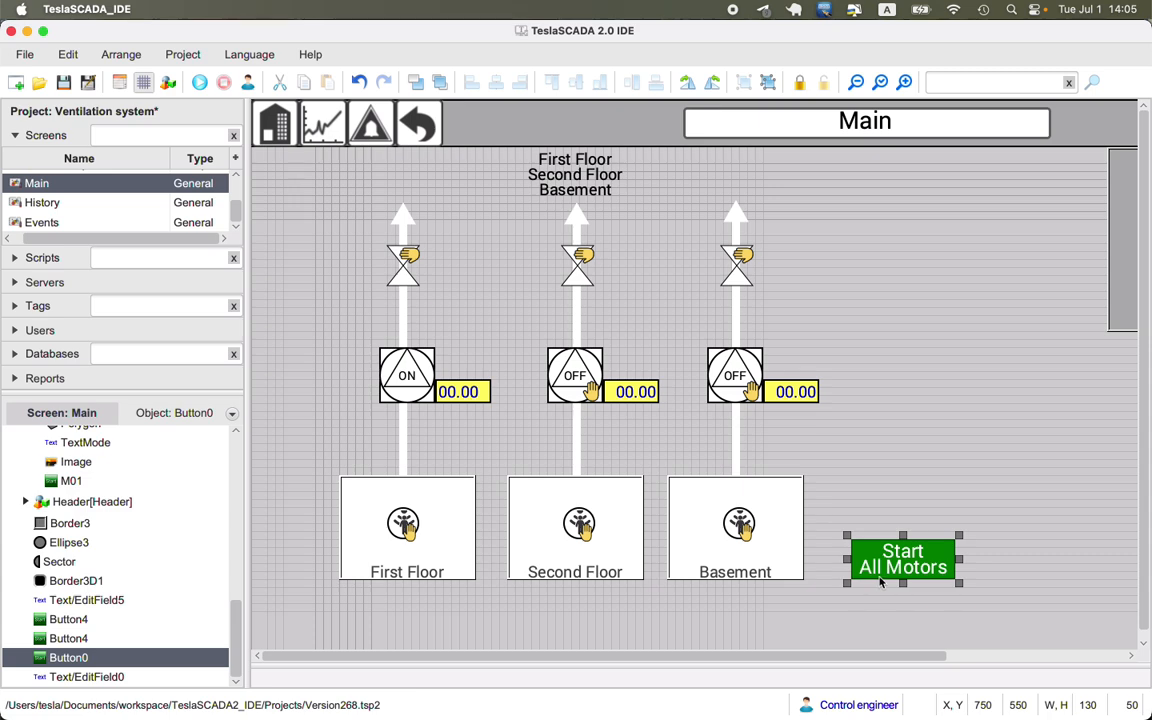
- Expand the project's scripts list and run the project in the IDE
click(18, 257)
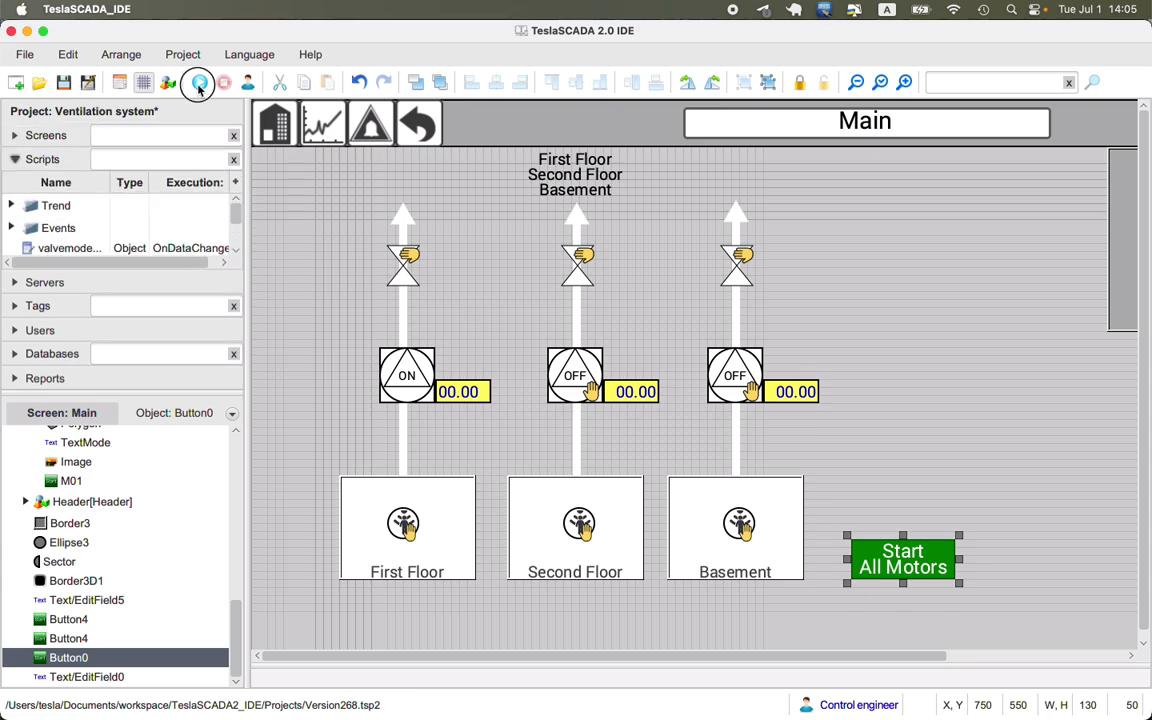
click(172, 82)
key(Return)
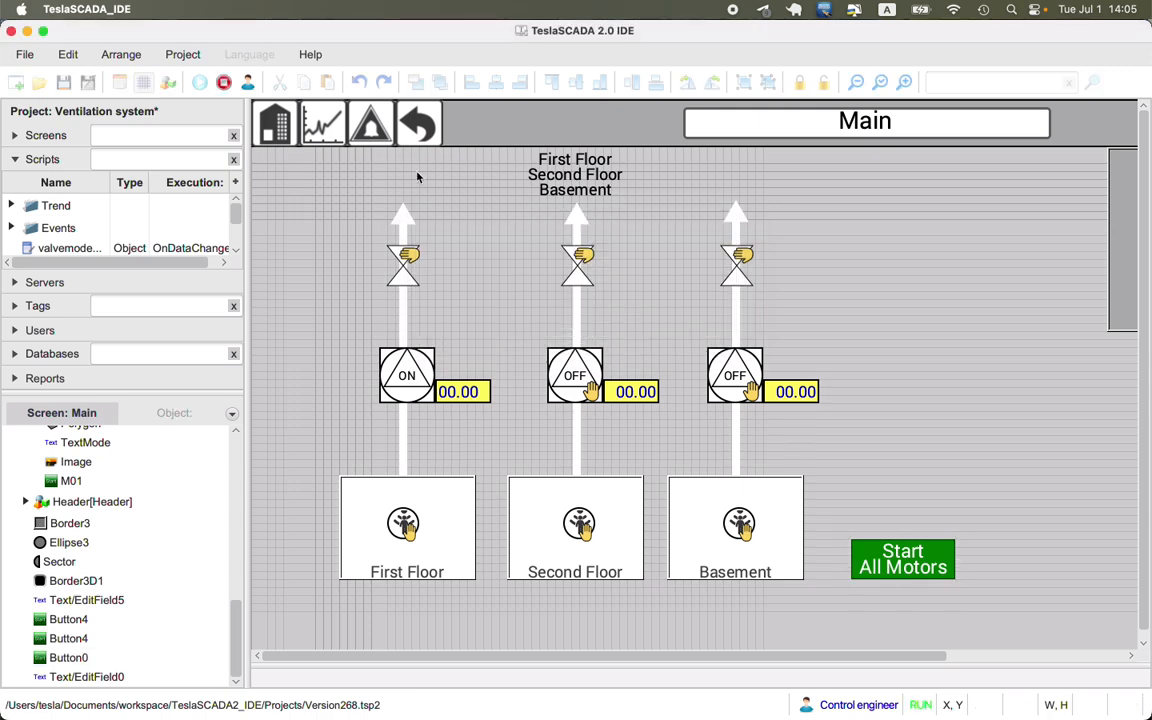
- Open the History screen and add a black curve for M01 to the trend, dismissing the info messages
click(320, 133)
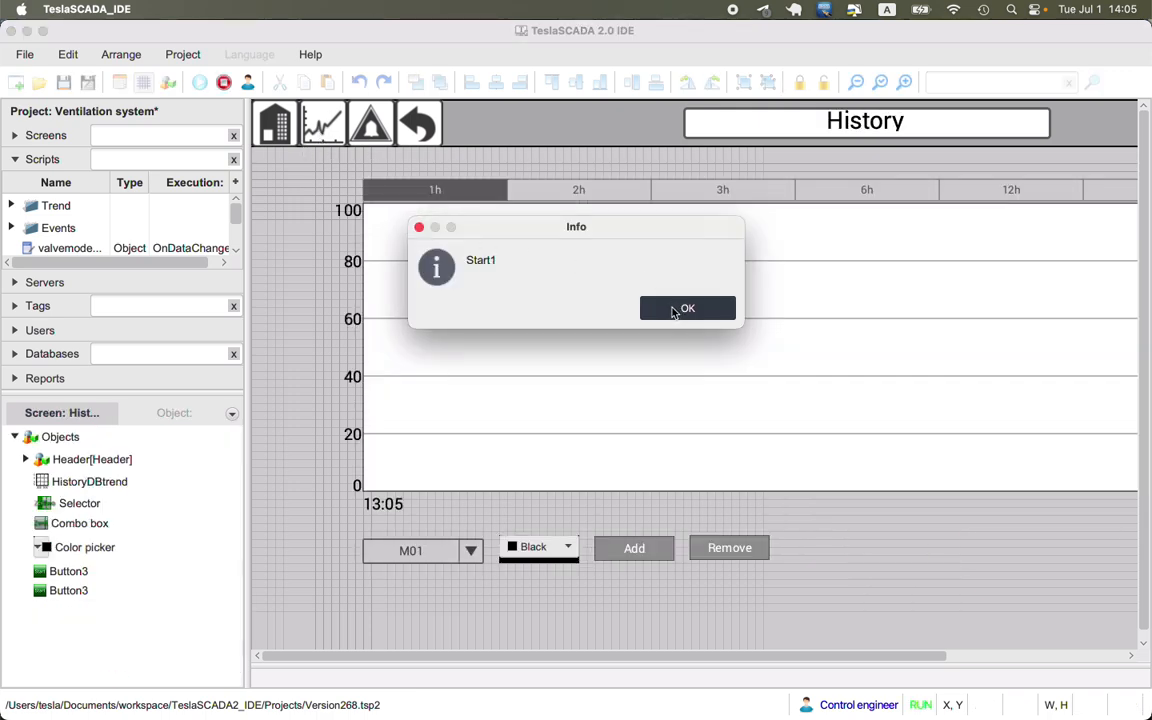
click(672, 312)
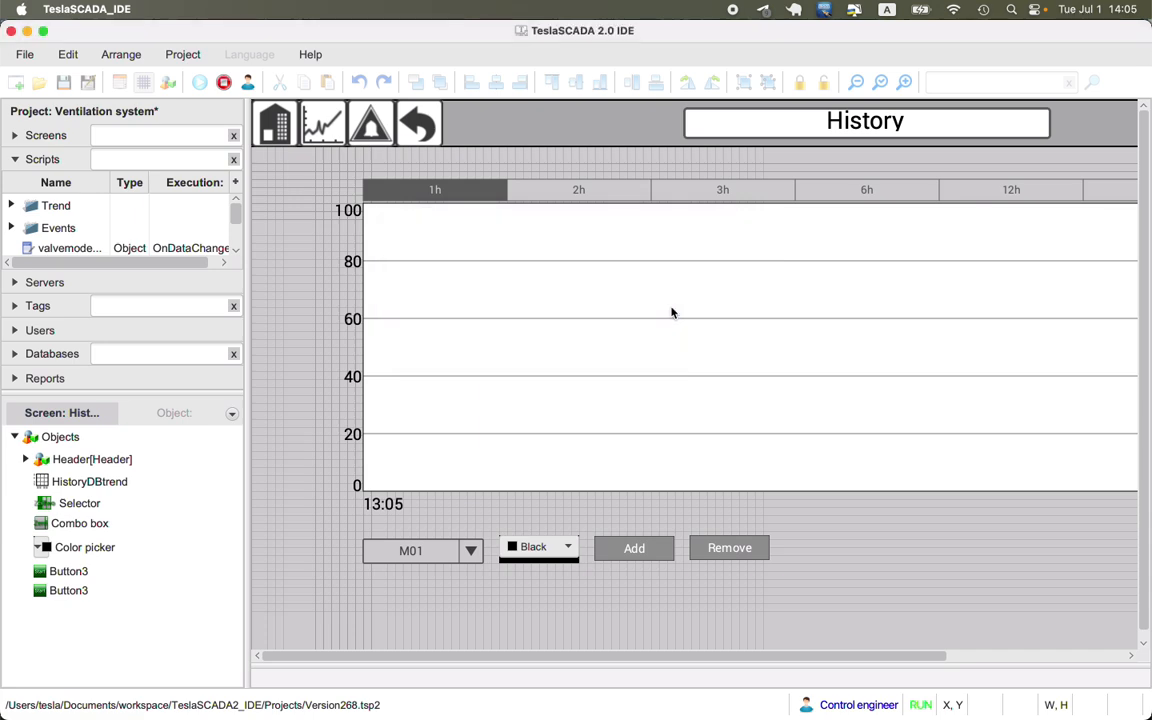
click(630, 556)
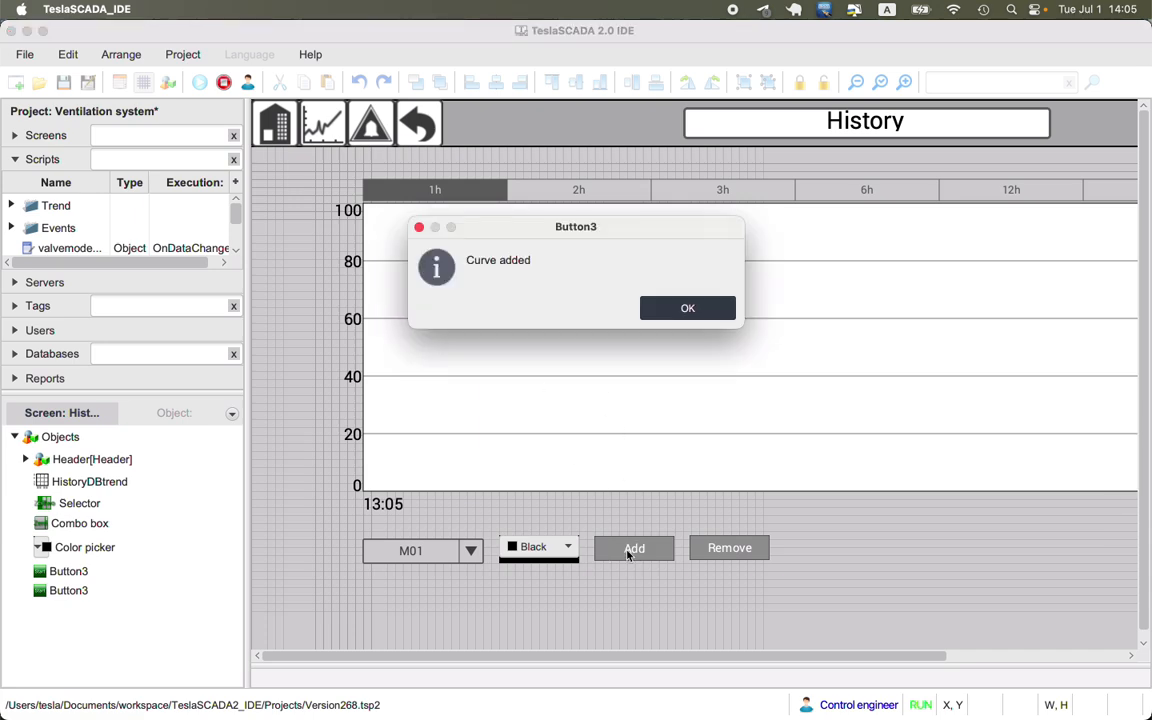
click(684, 307)
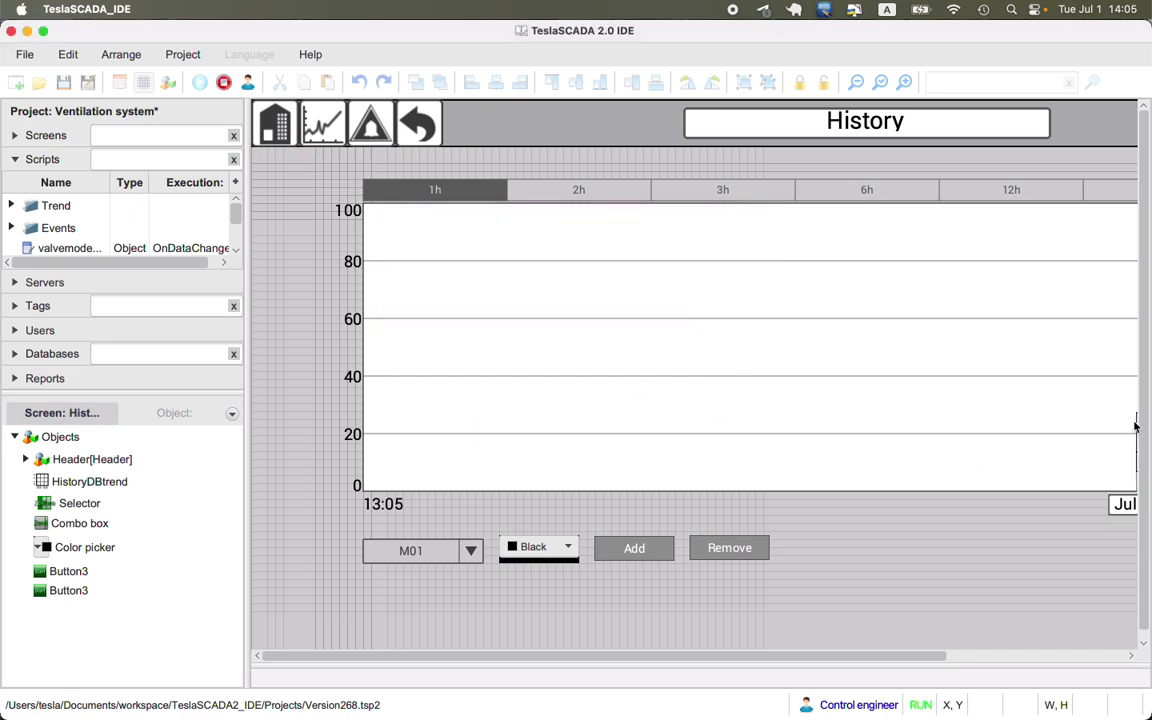
- Switch to TeslaSCADA Runtime and remove the M01 curve from the trend on its History screen
mouse_move(751, 716)
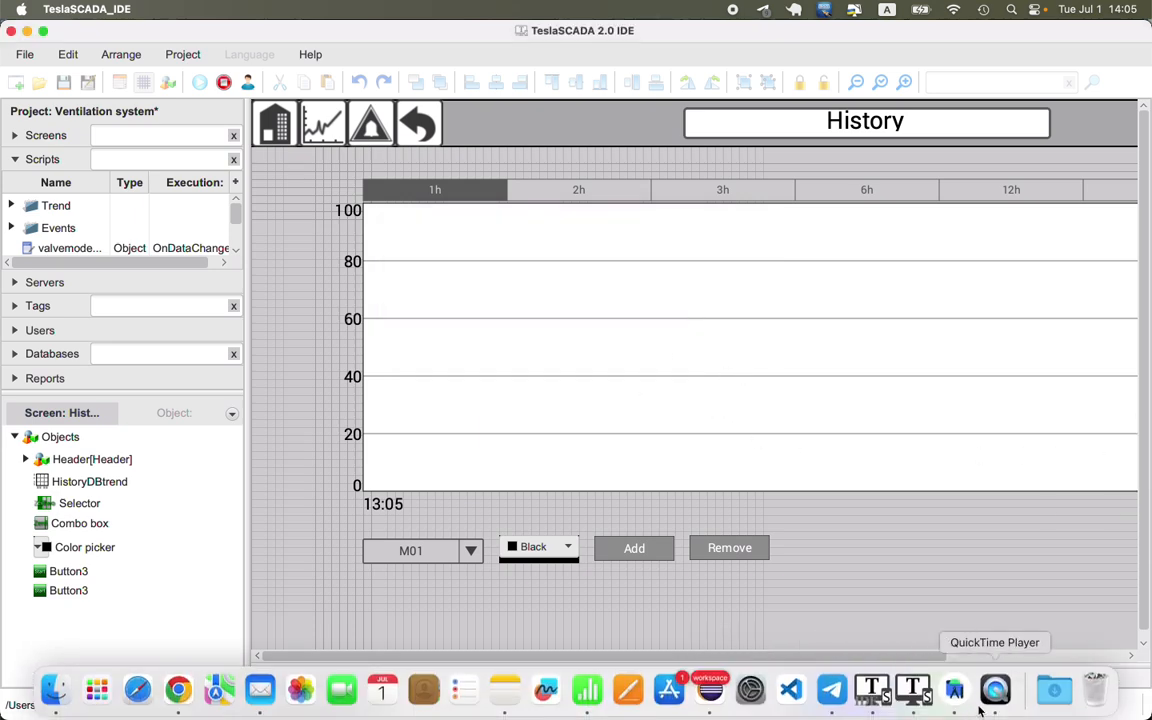
click(918, 706)
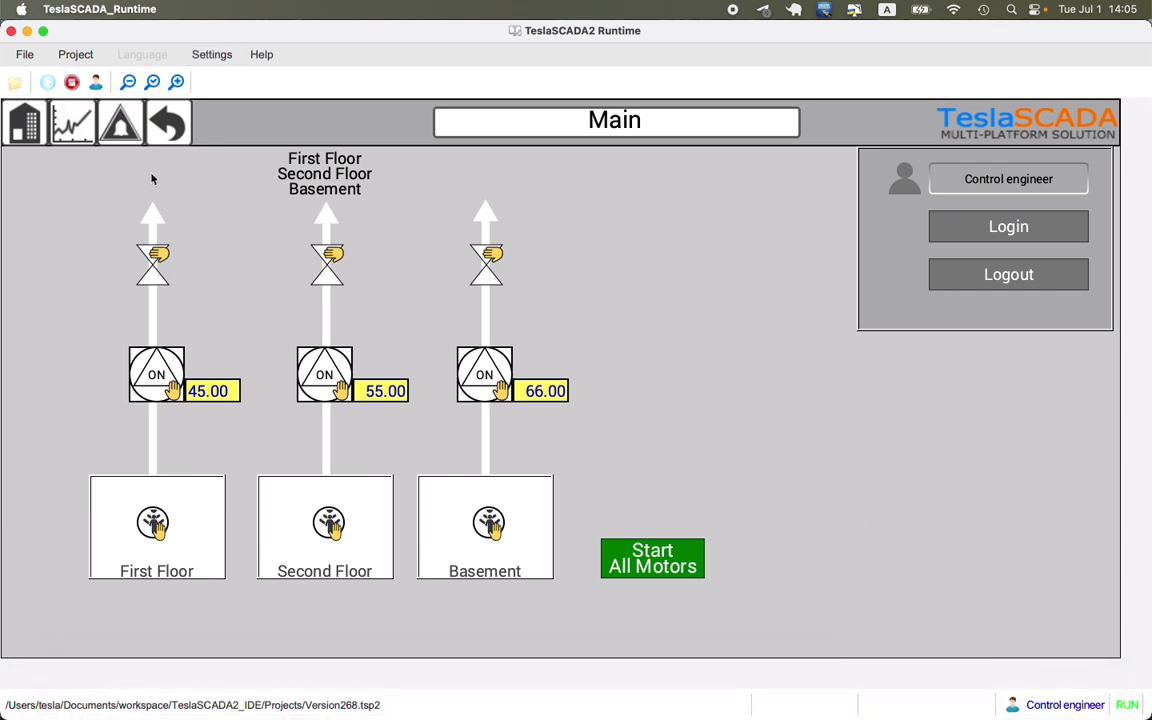
click(84, 121)
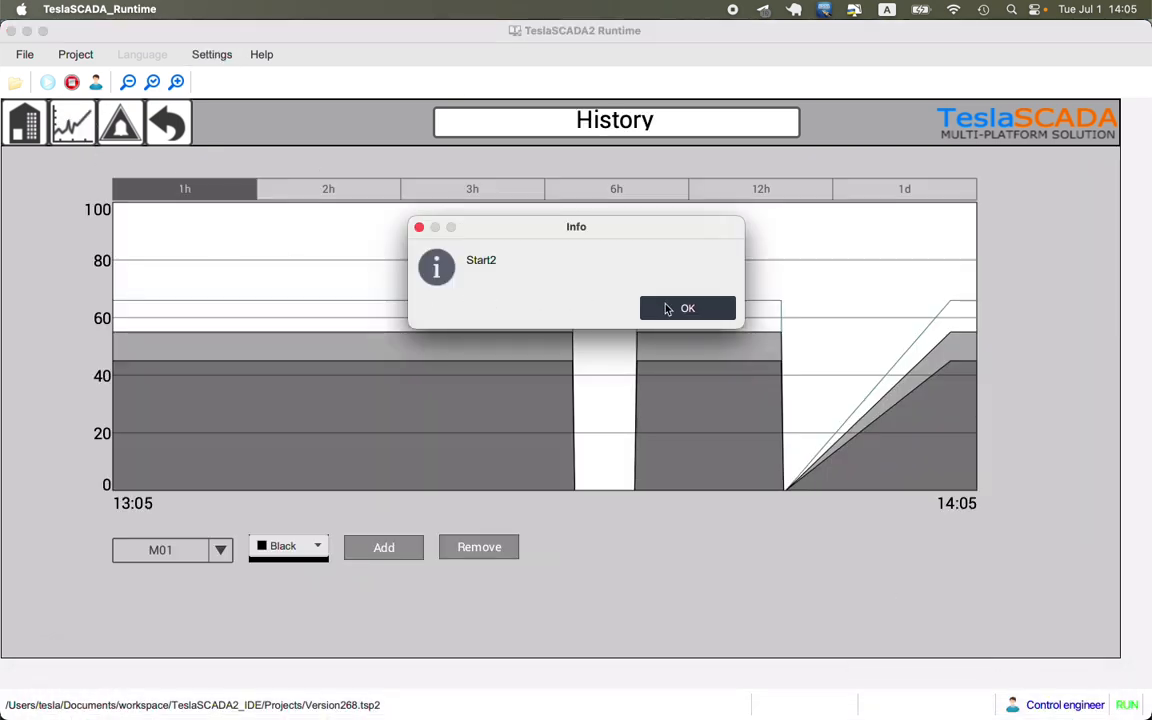
click(677, 312)
click(672, 311)
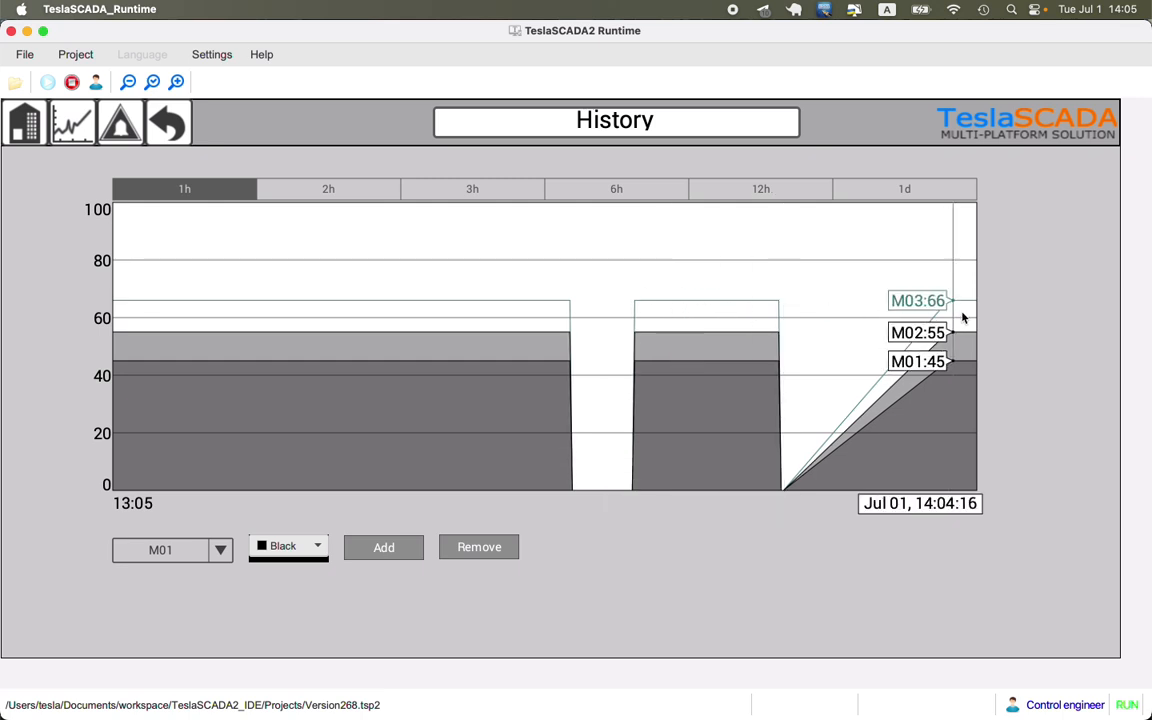
click(470, 547)
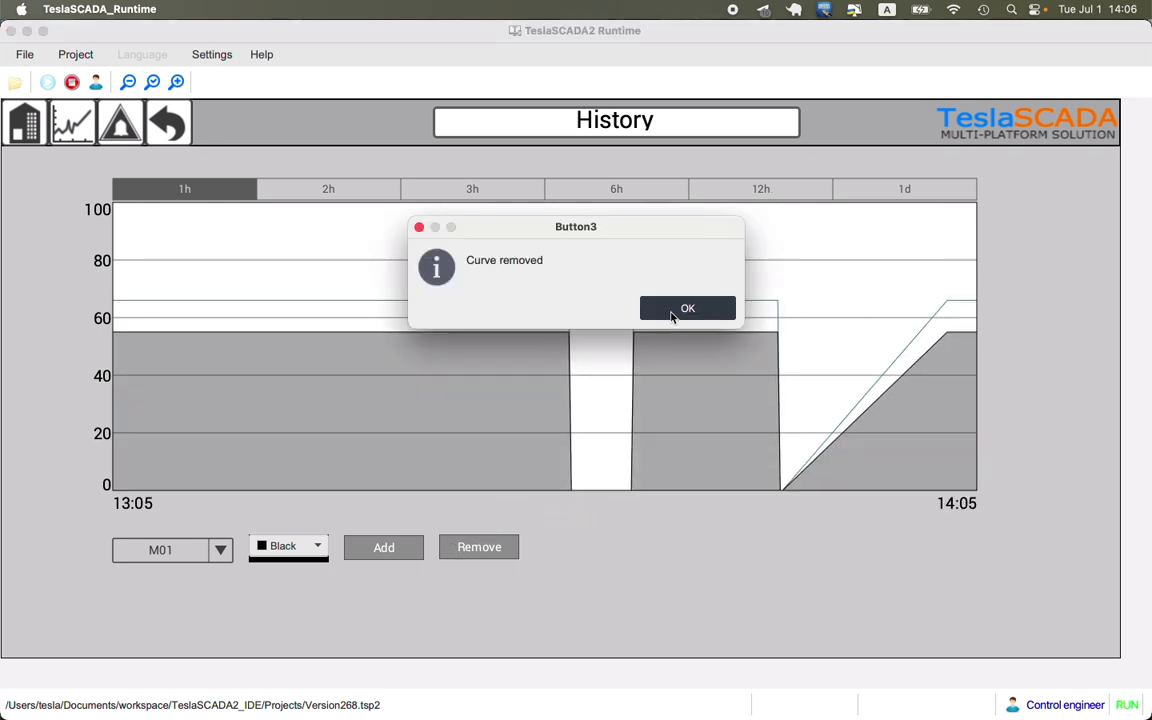
- Dismiss the removal message, switch to TeslaSCADA2 IDE and select the first curve-removal script in the Trend scripts folder
click(678, 311)
click(866, 700)
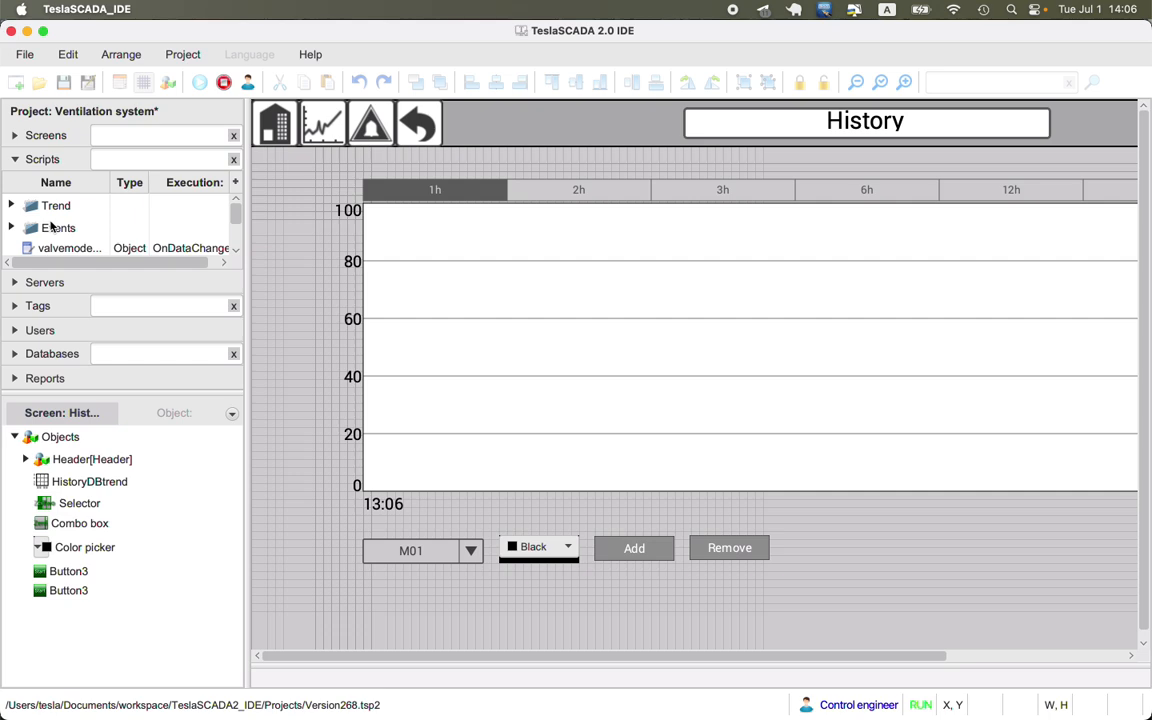
click(11, 204)
scroll(53, 226, down, 1)
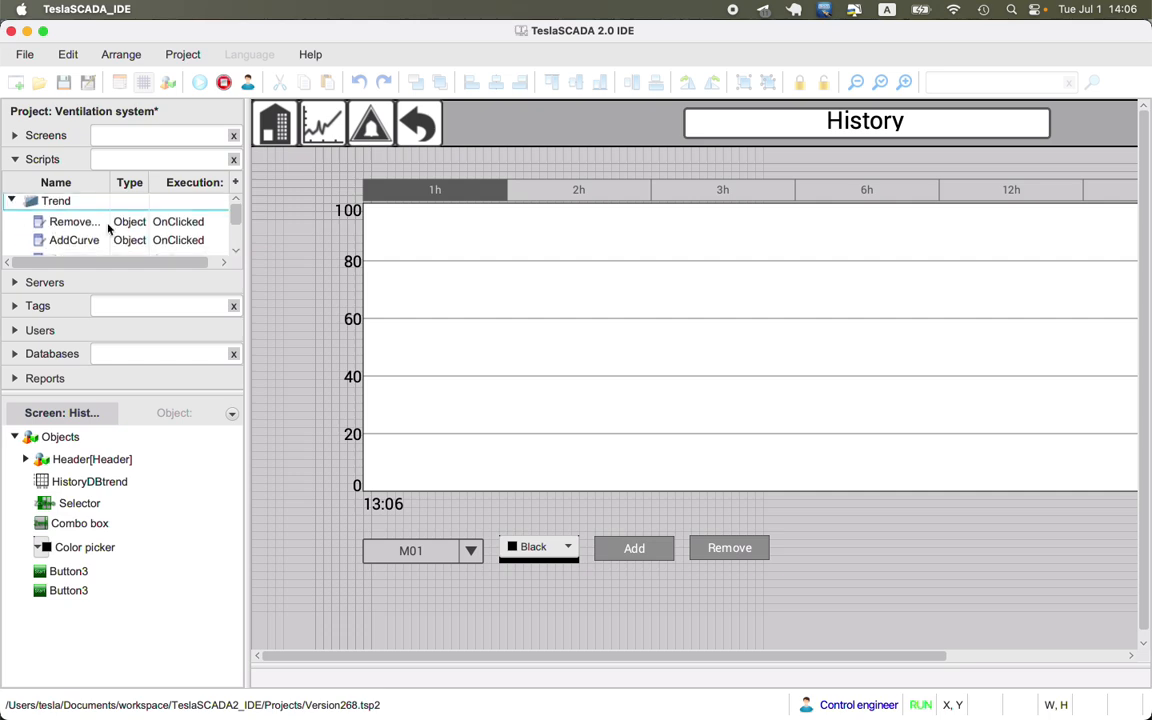
click(100, 222)
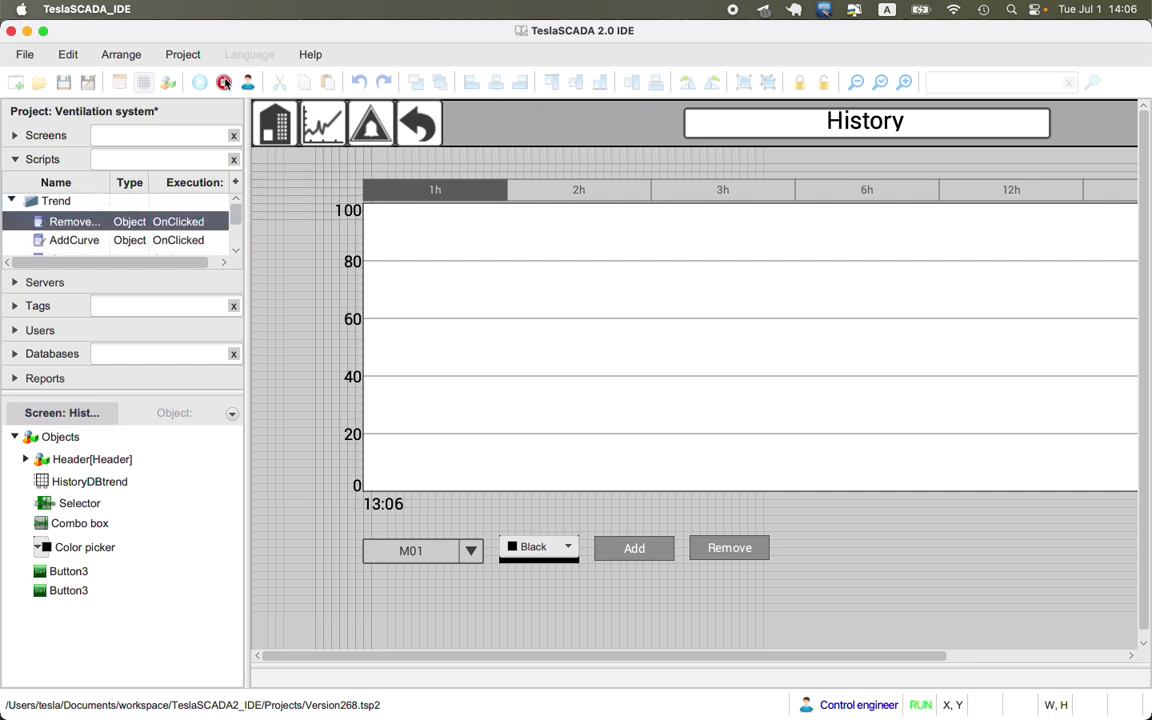
- Stop the project running in the IDE and dismiss the info messages
click(201, 80)
click(505, 316)
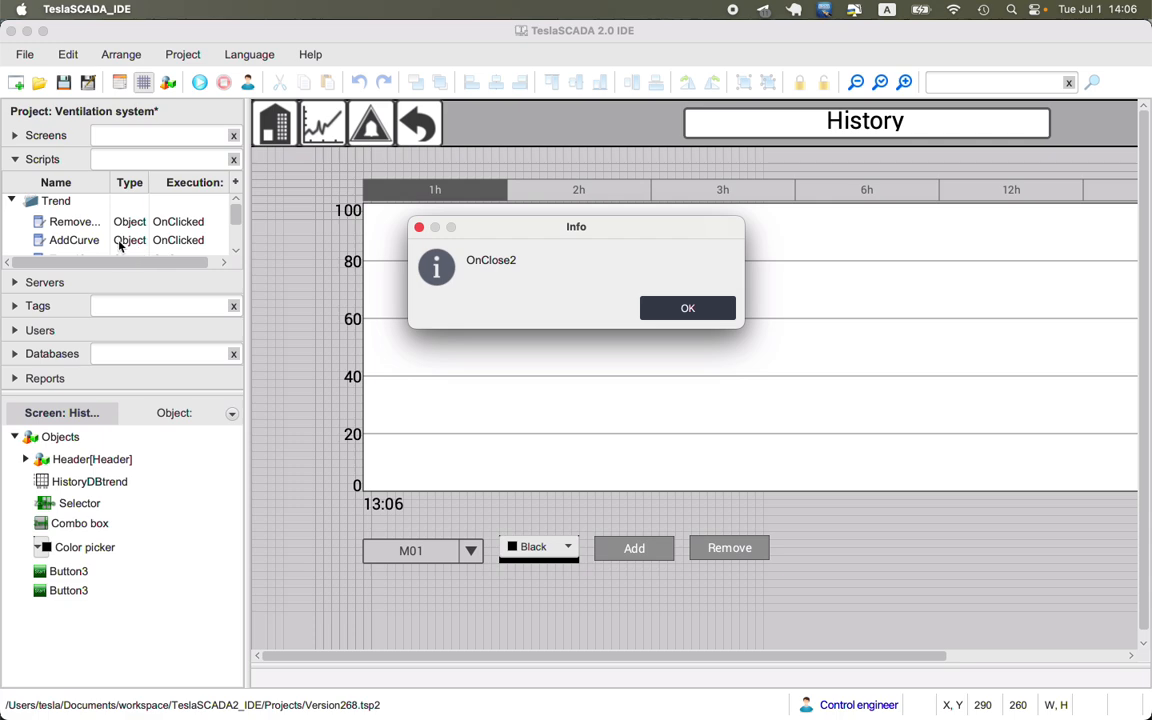
click(645, 307)
click(661, 309)
- View the code of both curve-removal scripts in the Trend folder, the removecurve one and the infodialogbox one
click(173, 225)
double_click(173, 230)
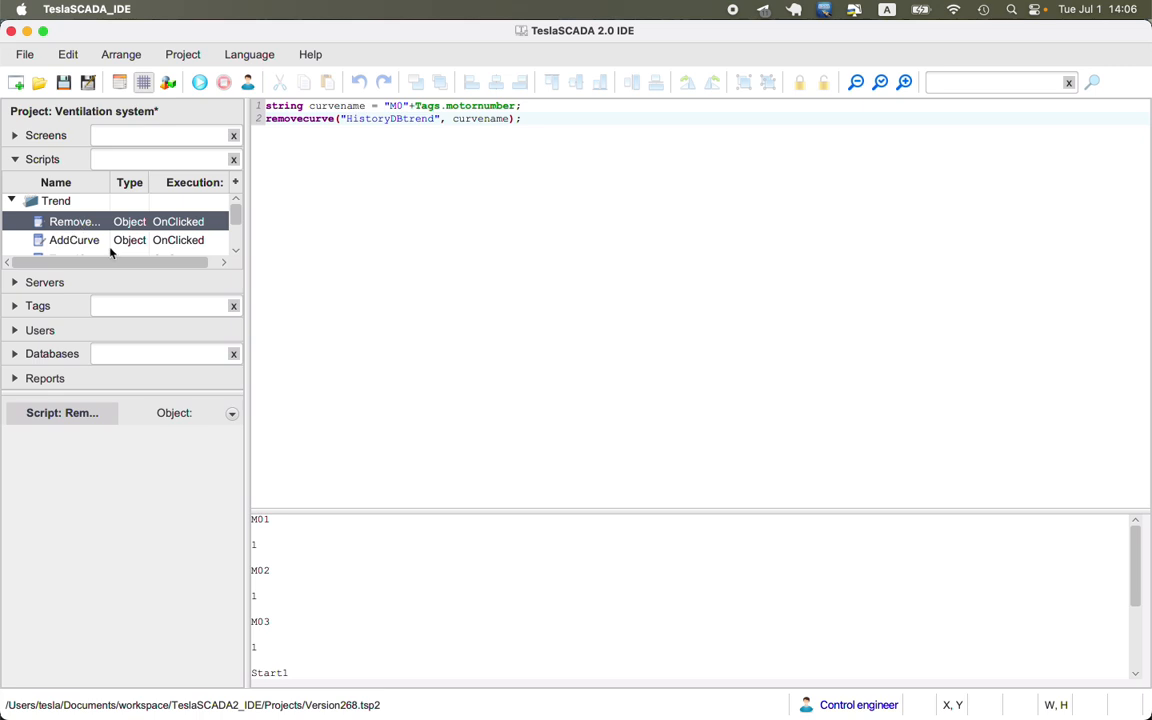
scroll(110, 248, down, 1)
scroll(108, 247, down, 2)
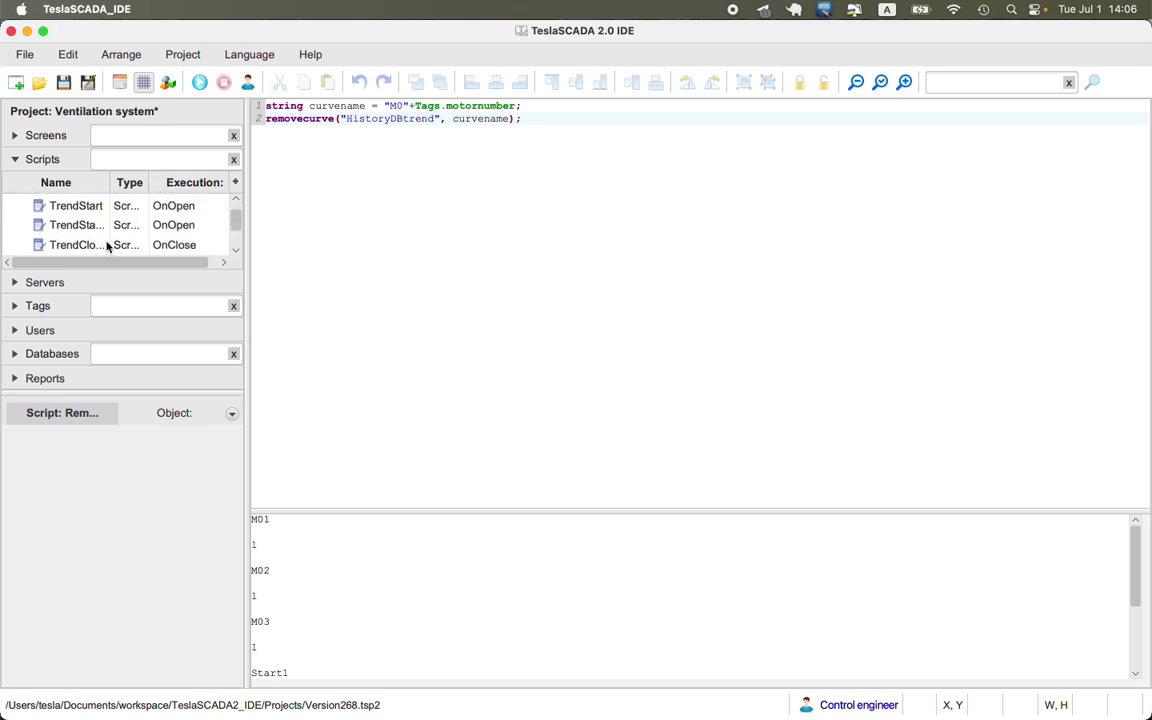
scroll(108, 247, down, 3)
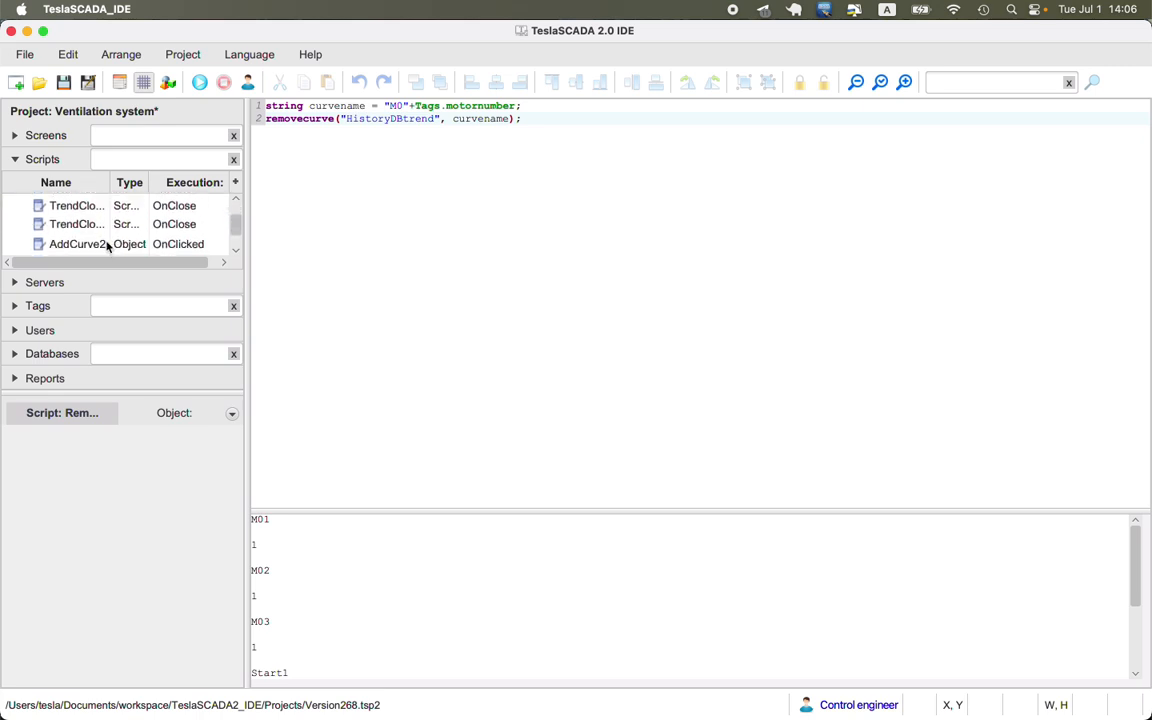
scroll(107, 245, down, 1)
click(107, 247)
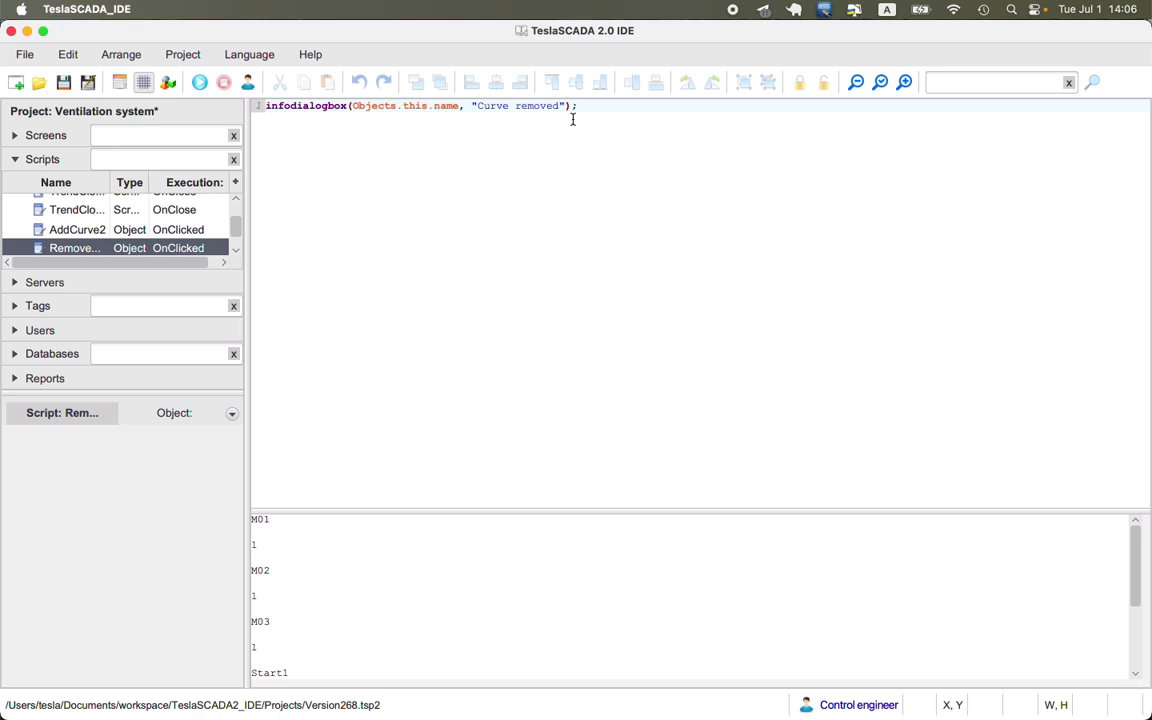
- View the MotorProperties popup from the project's screens list and open the Main screen
click(21, 135)
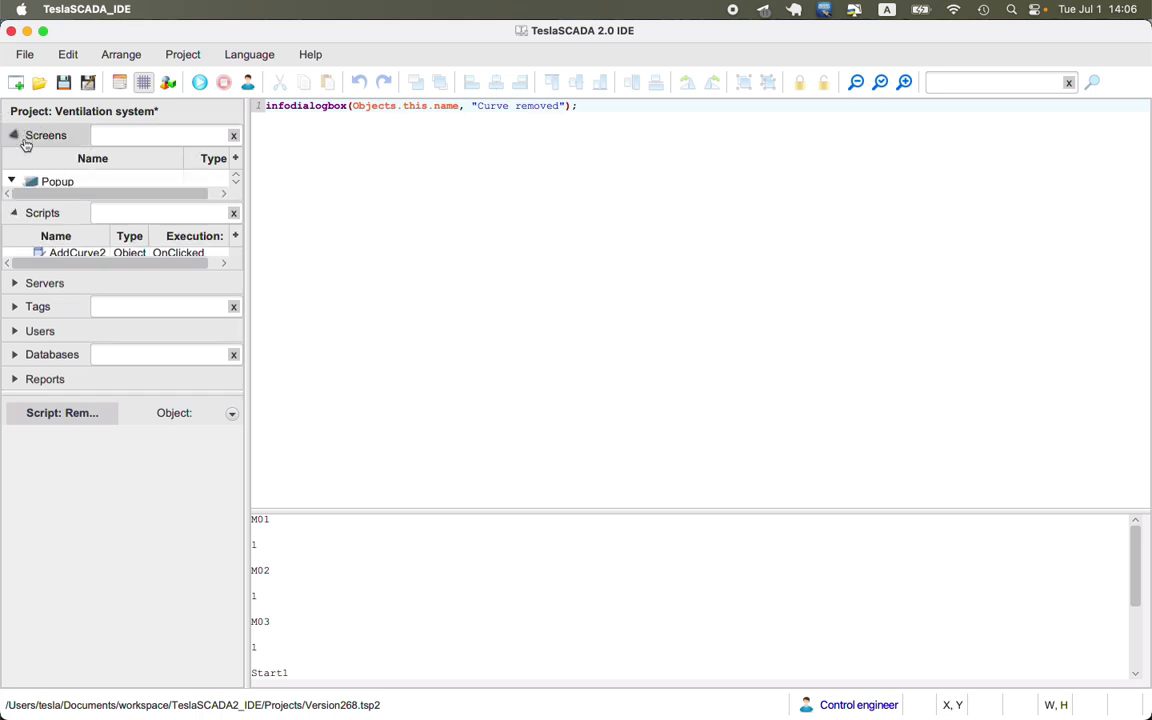
click(64, 220)
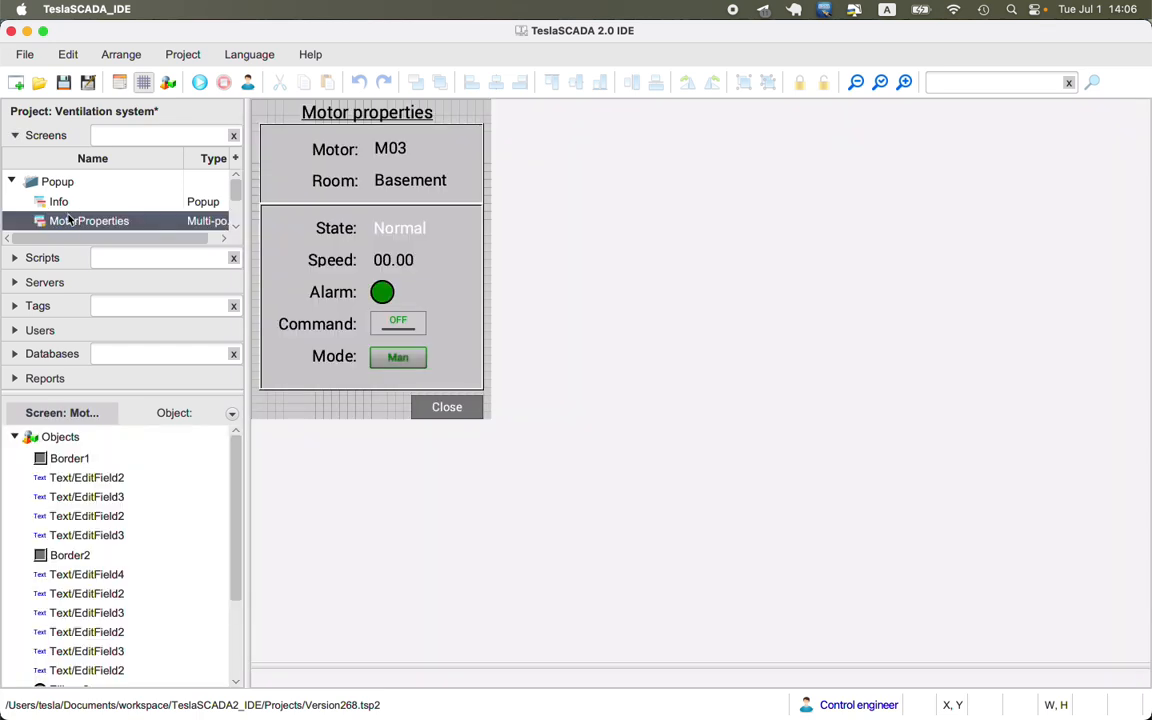
click(17, 184)
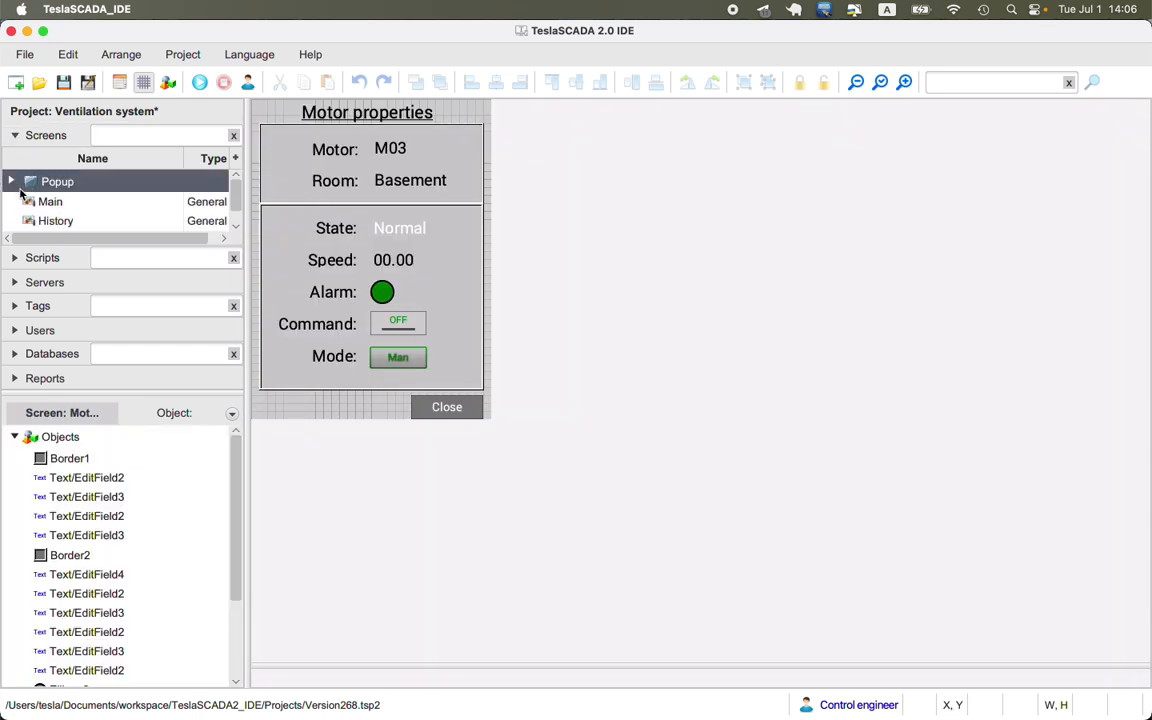
click(48, 203)
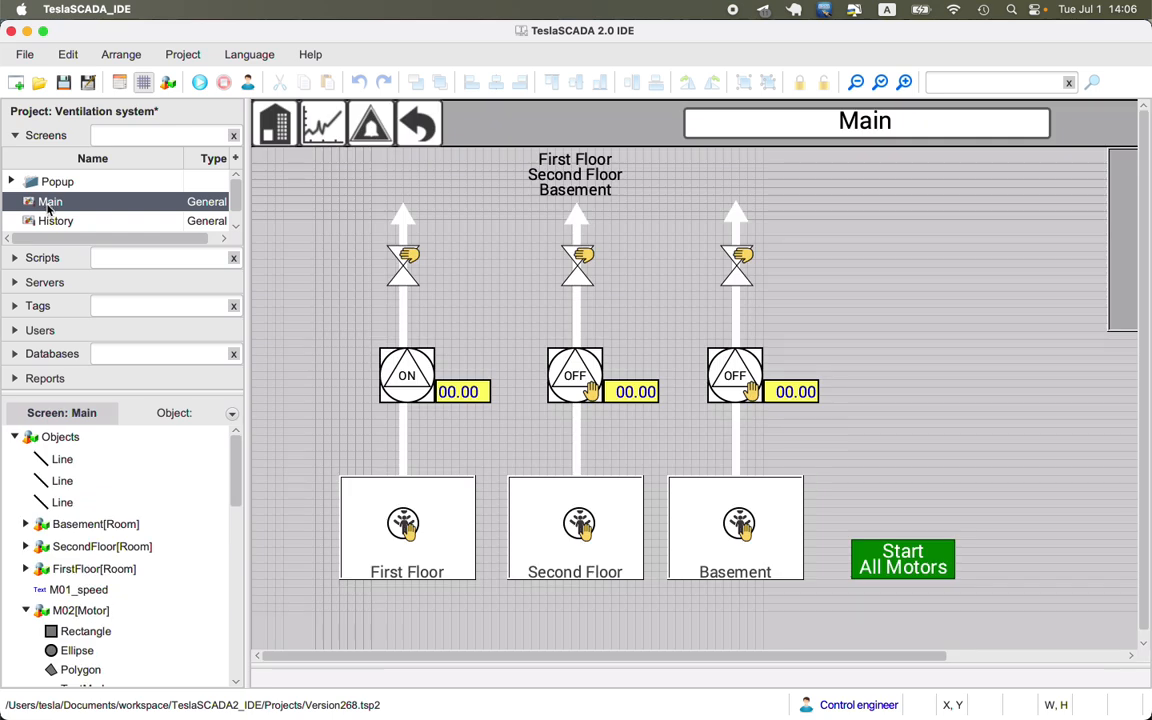